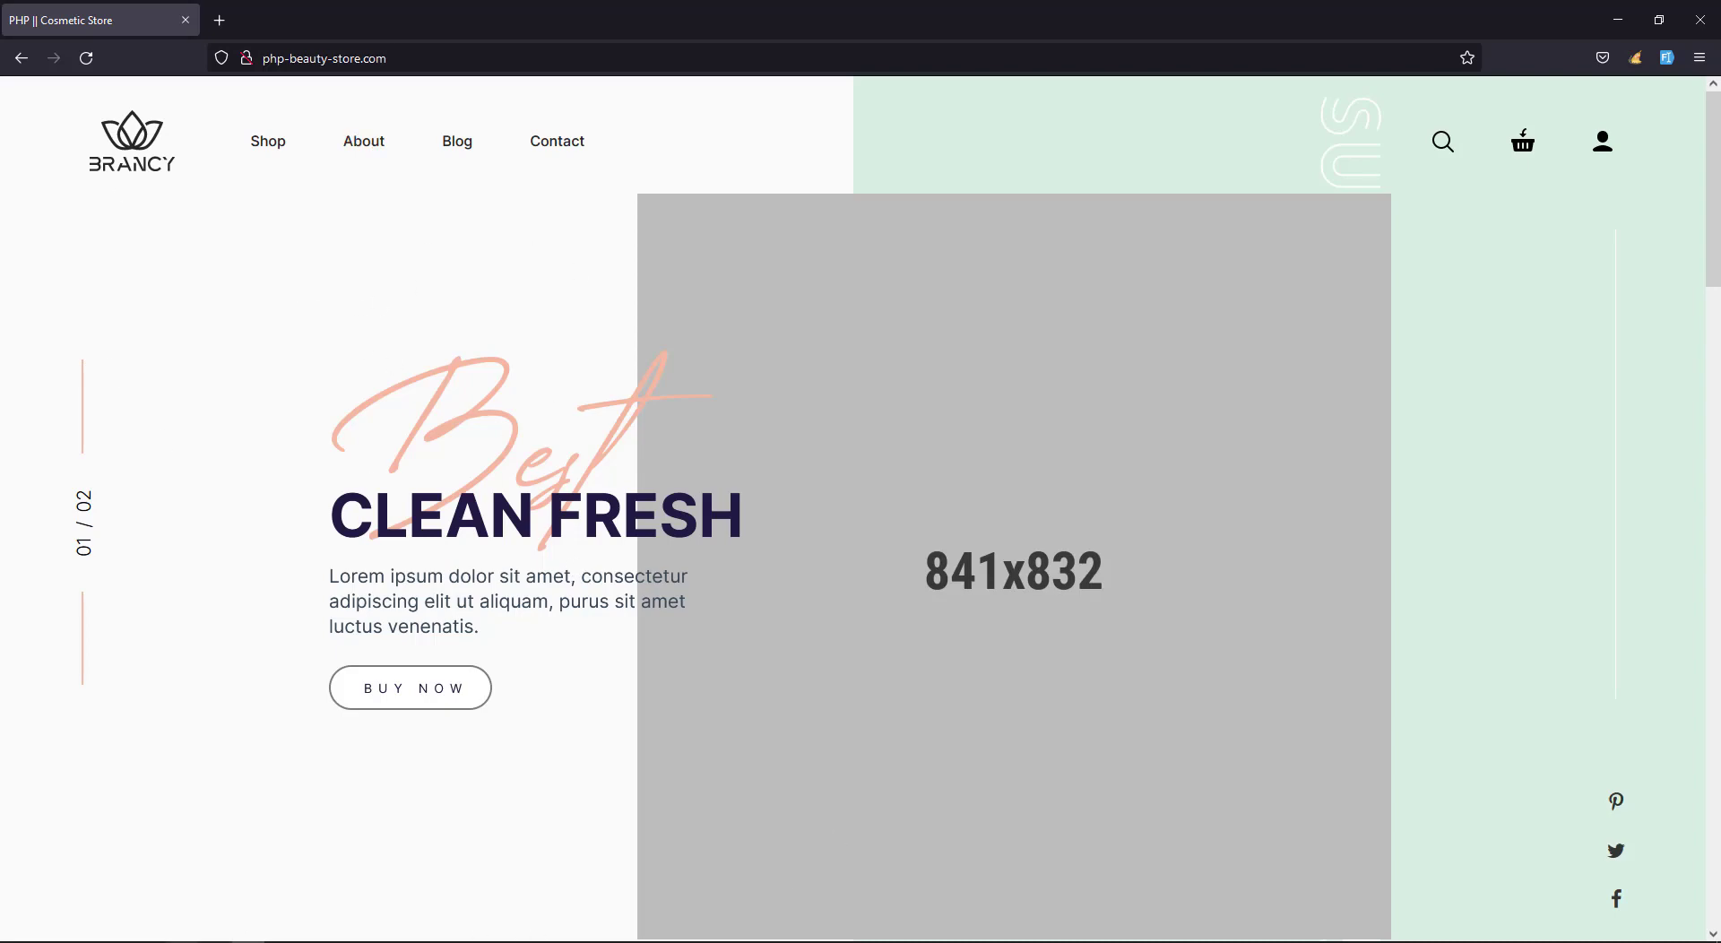
Open index.html from the AdminLTE-3.2.0 folder in the browser and dismiss the demo alert.
left_click(151, 874)
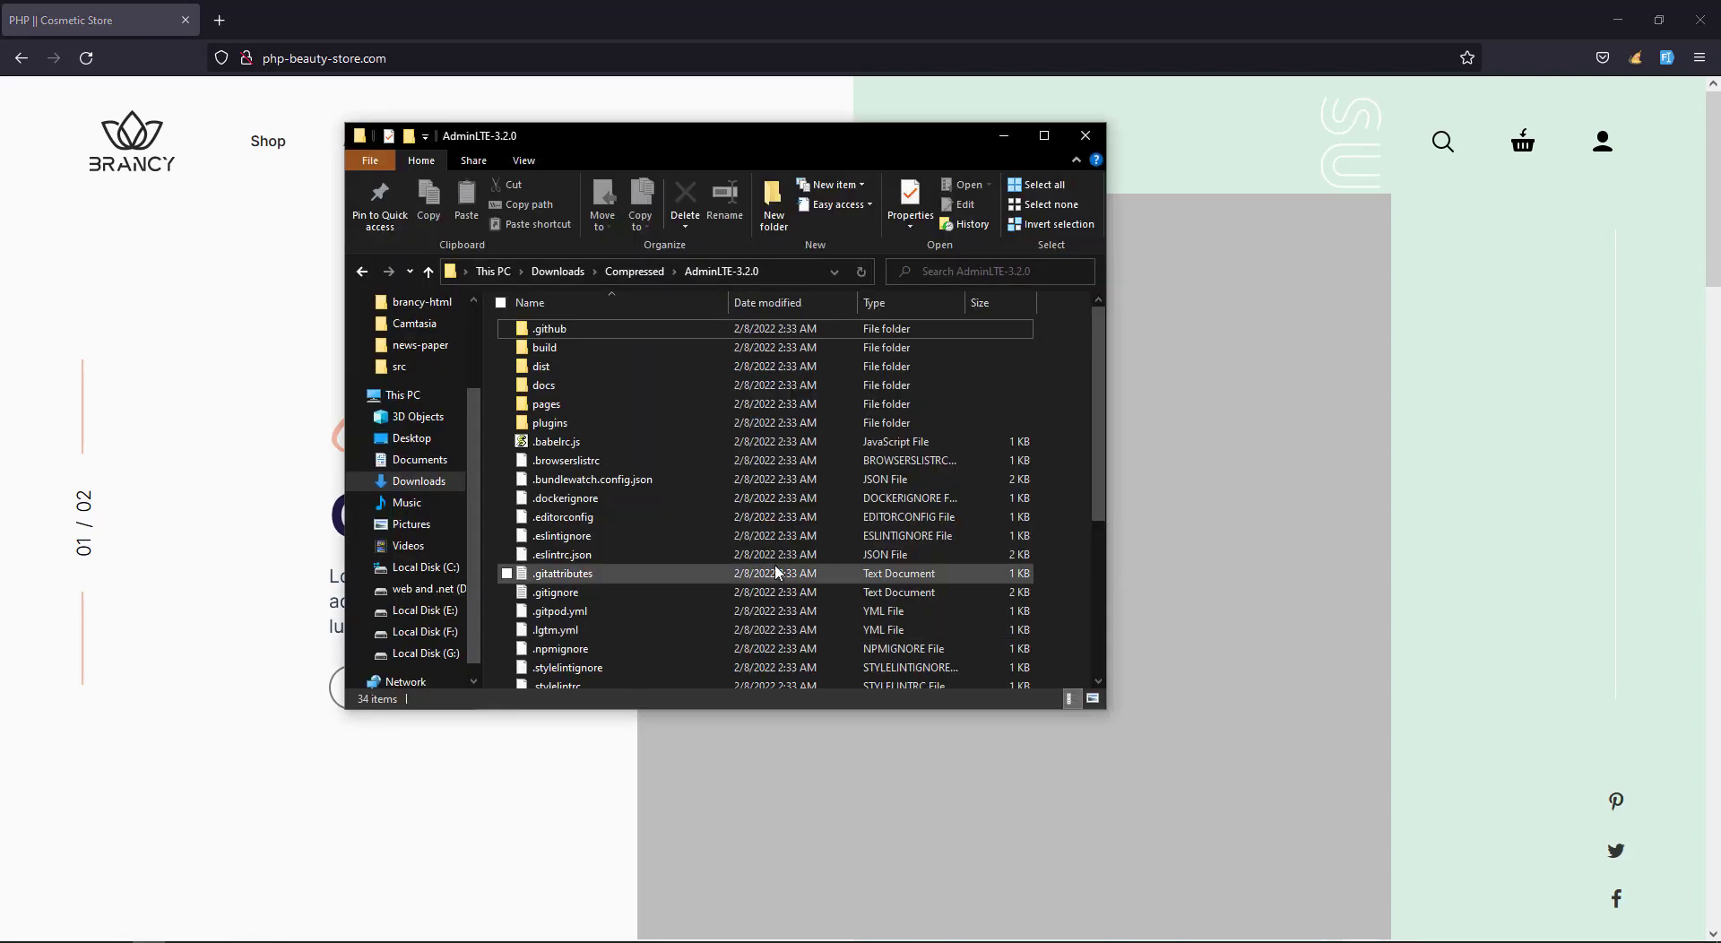
scroll(777, 572, "down", 5)
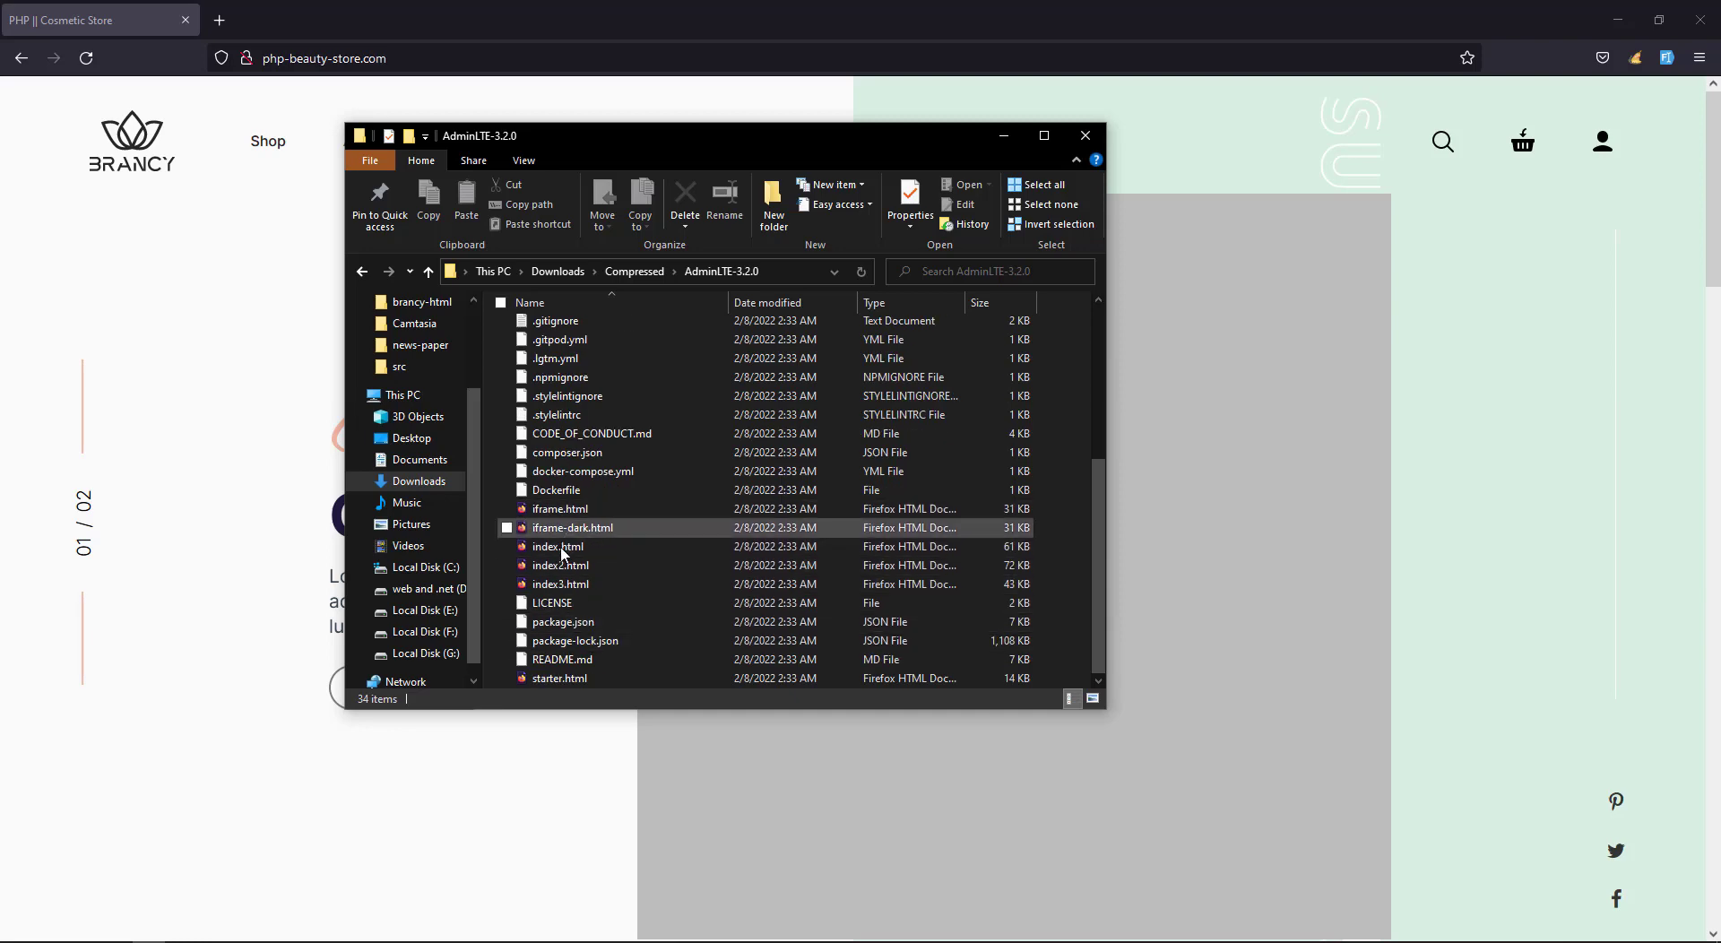
left_click(587, 553)
double_click(591, 549)
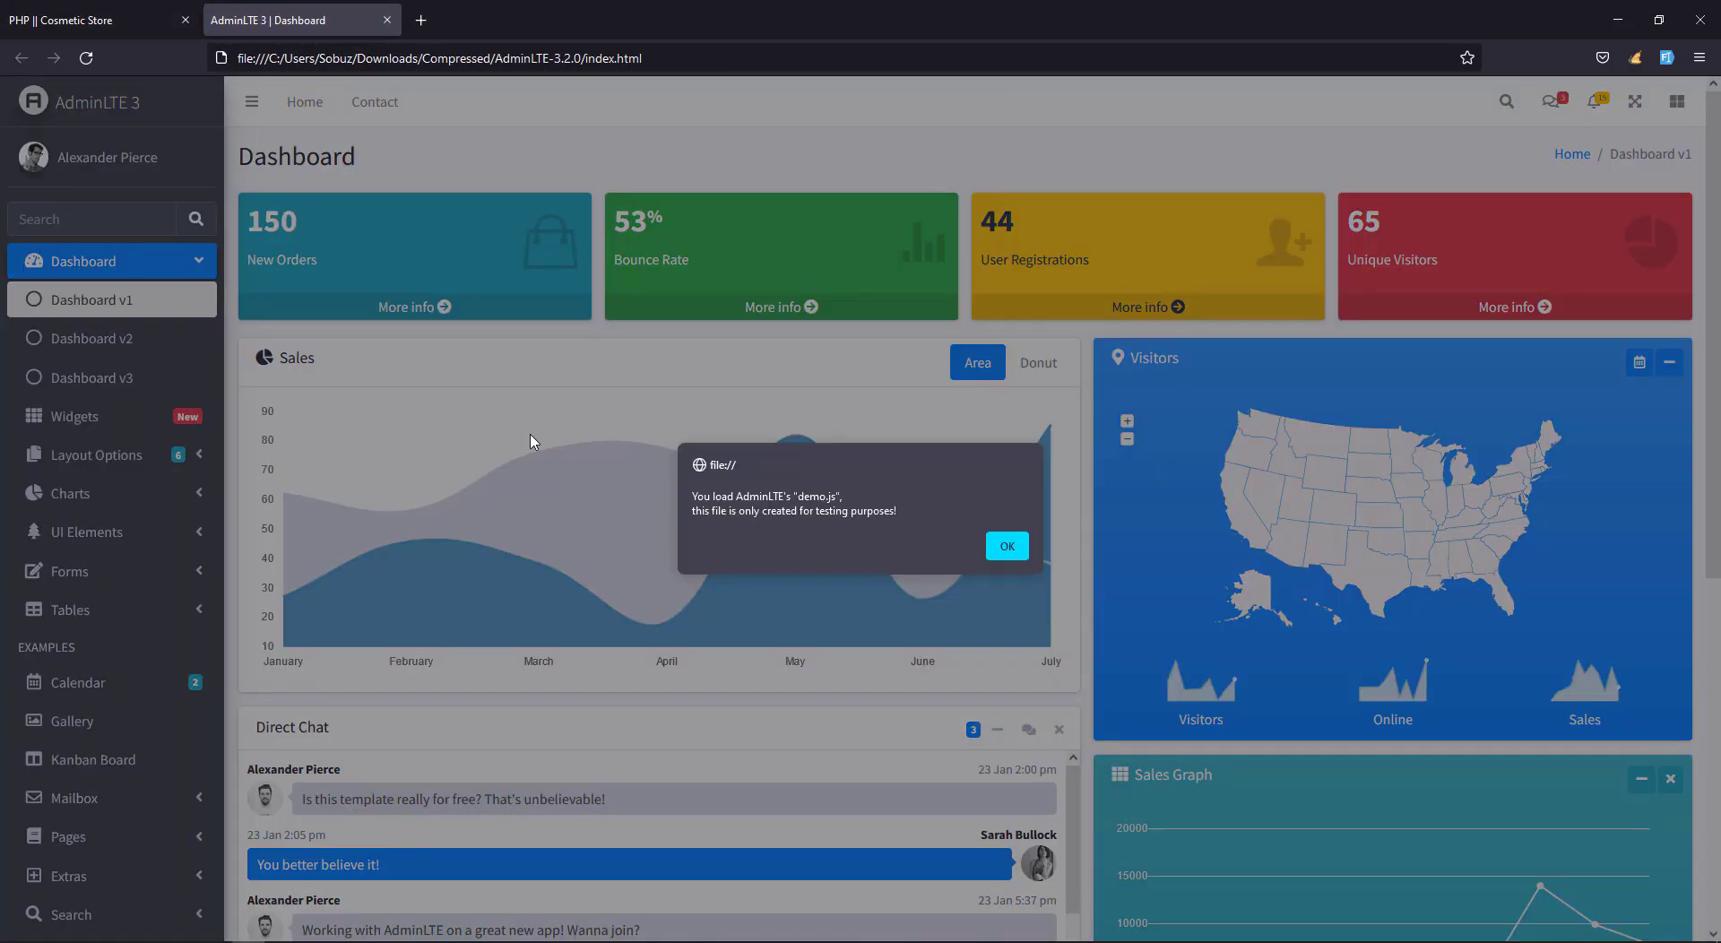
left_click(997, 543)
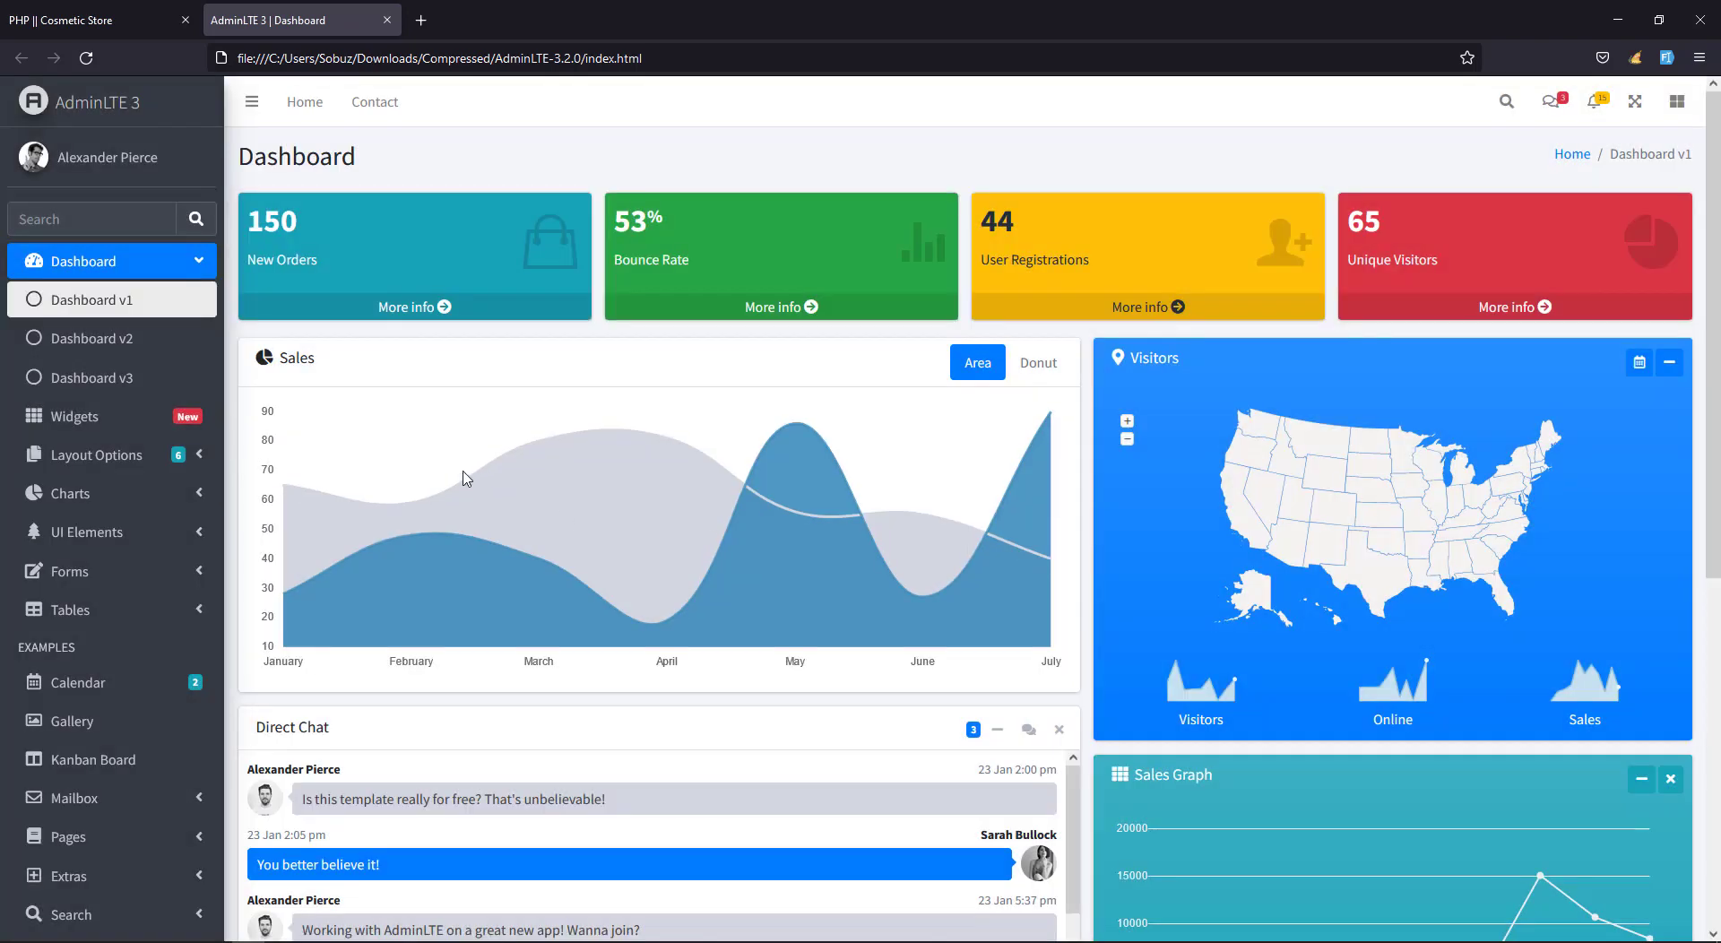
Open the Dashboard v2 demo page, dismiss its alert and look through the page's widgets.
left_click(134, 356)
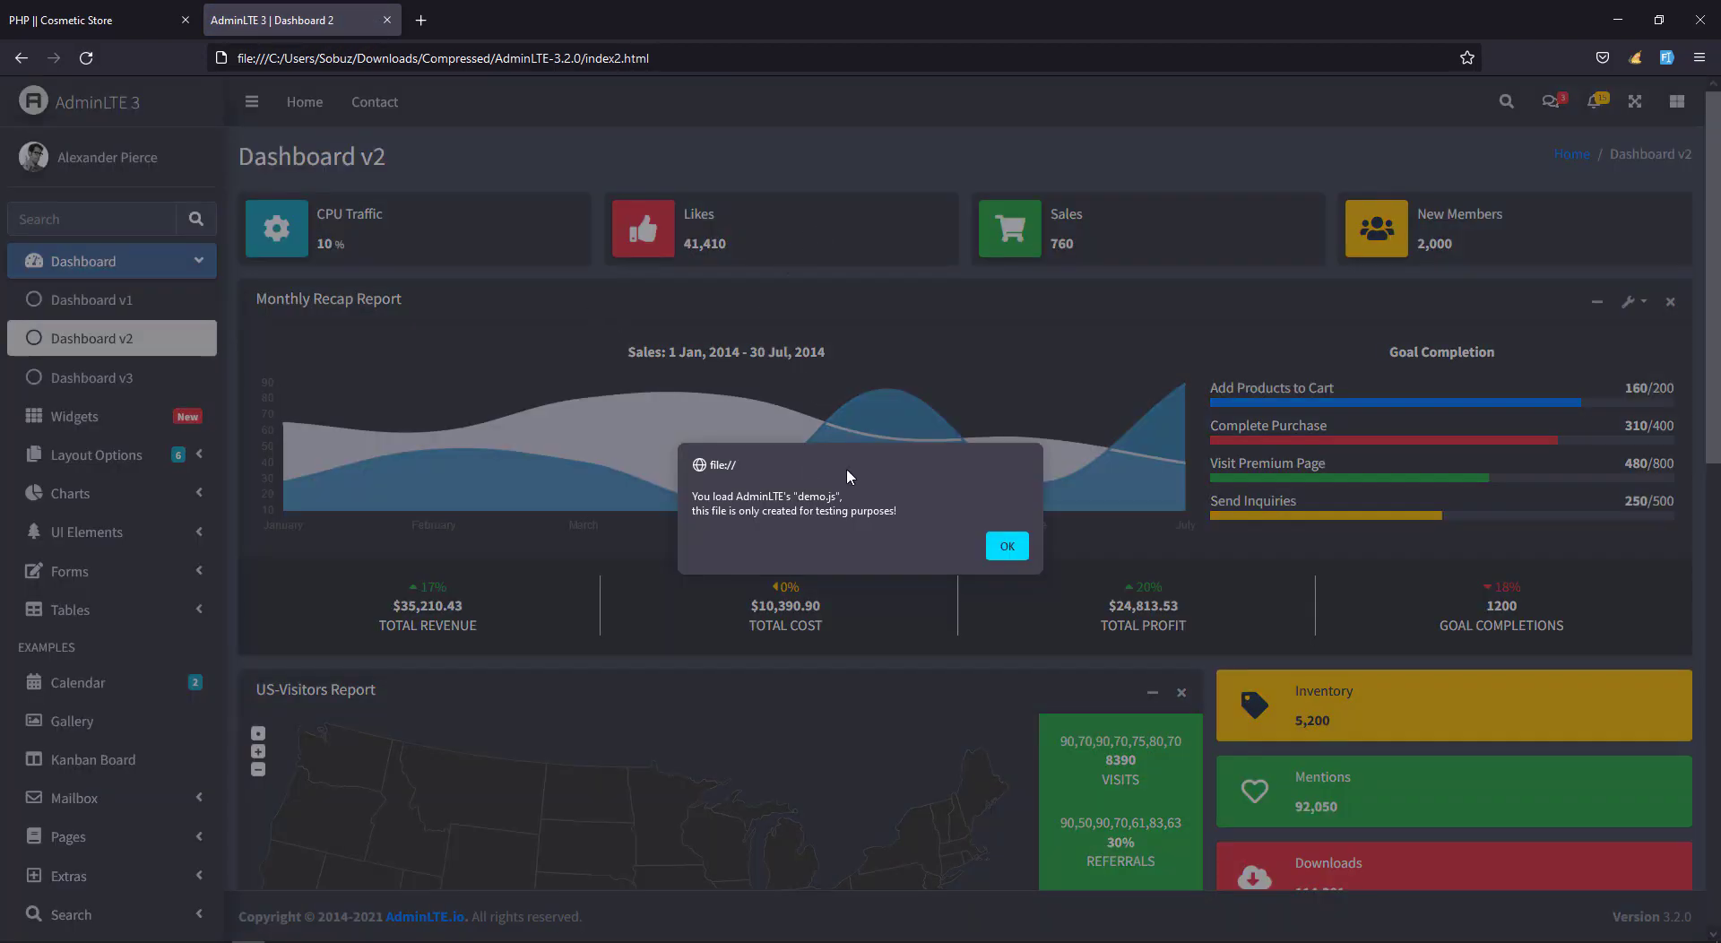
left_click(1007, 546)
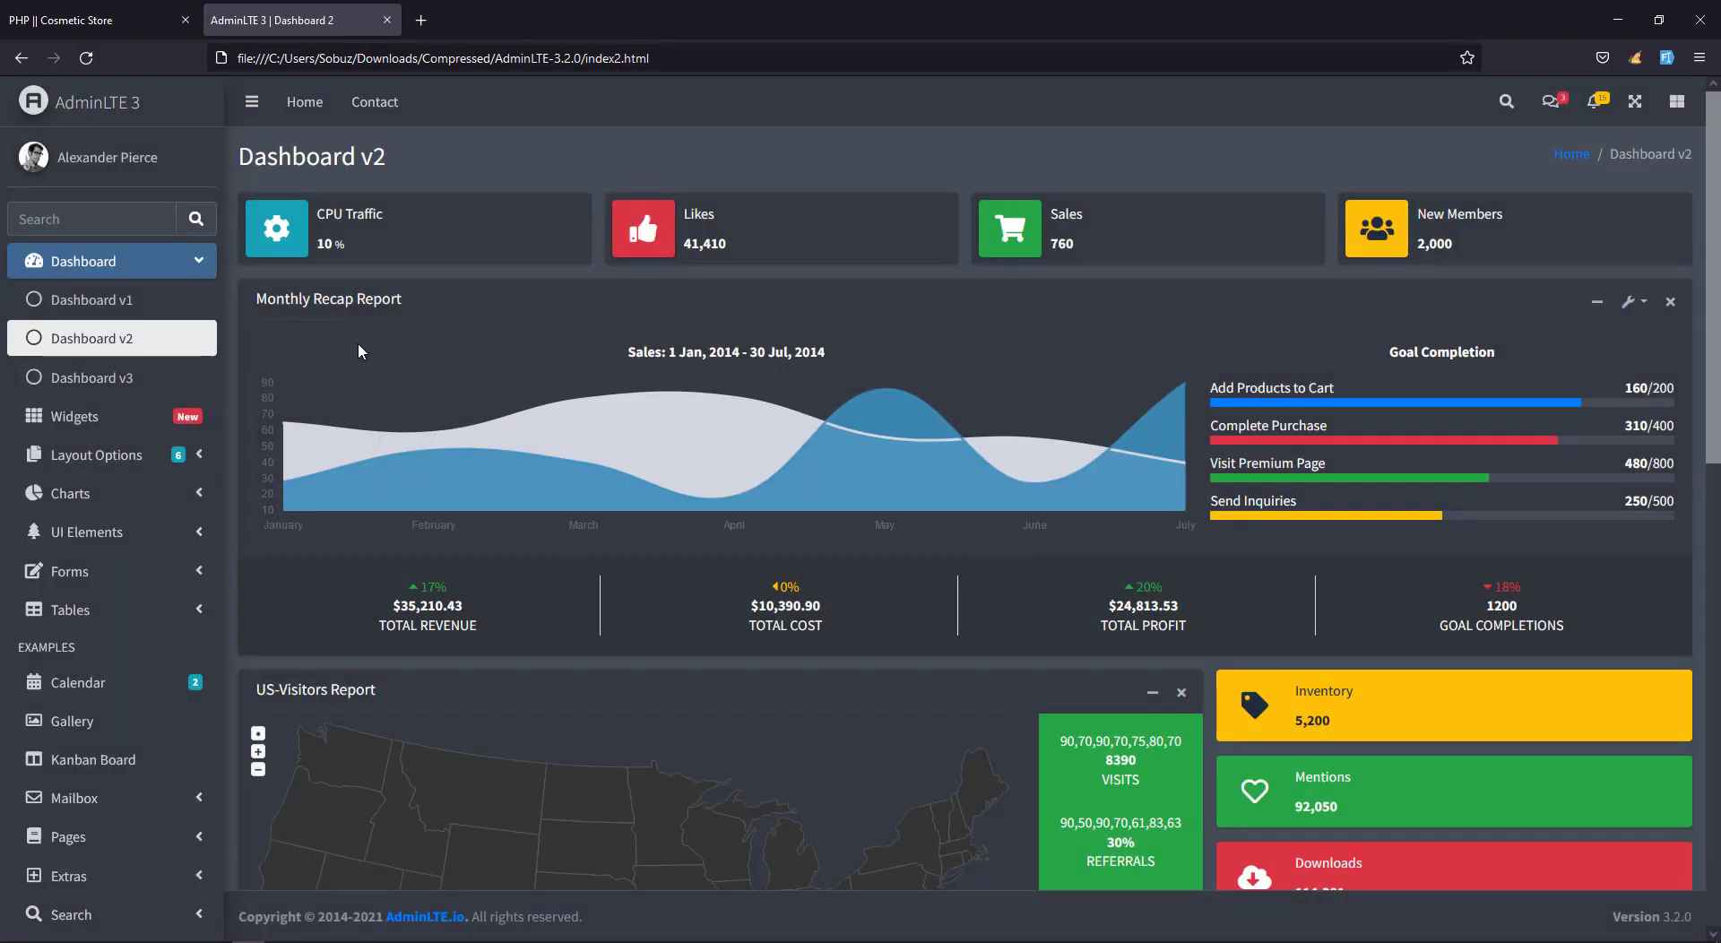
scroll(884, 406, "down", 4)
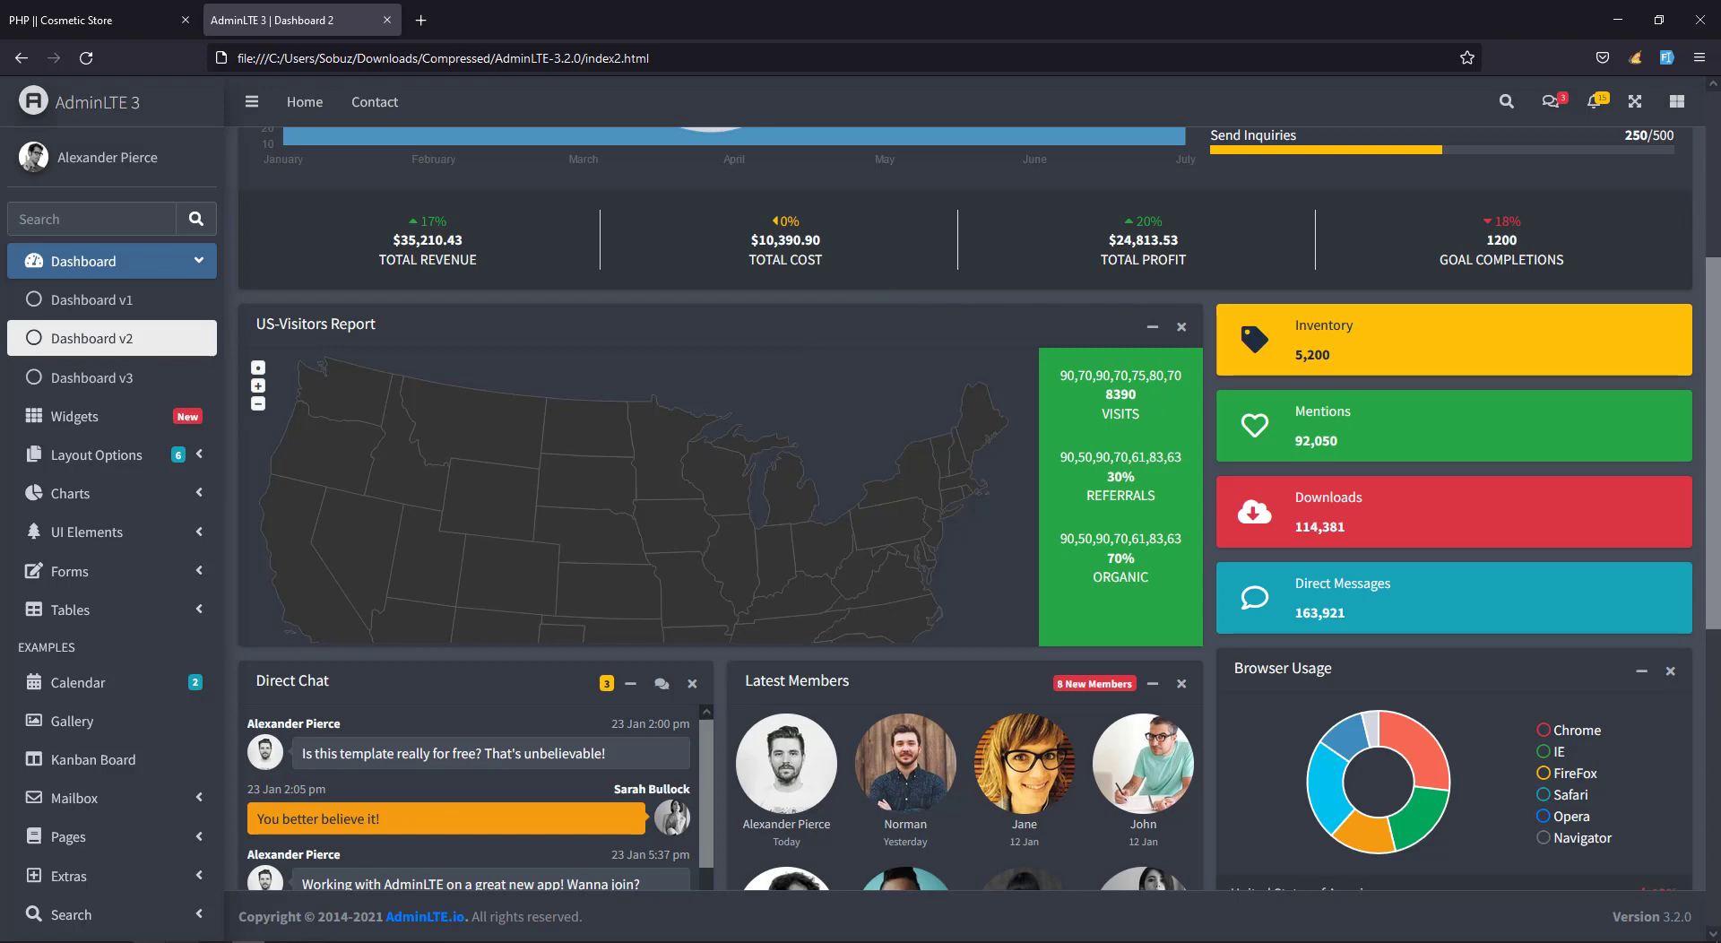
Copy index2.html together with the dist and plugins folders from the AdminLTE-3.2.0 folder.
key("alt+Tab")
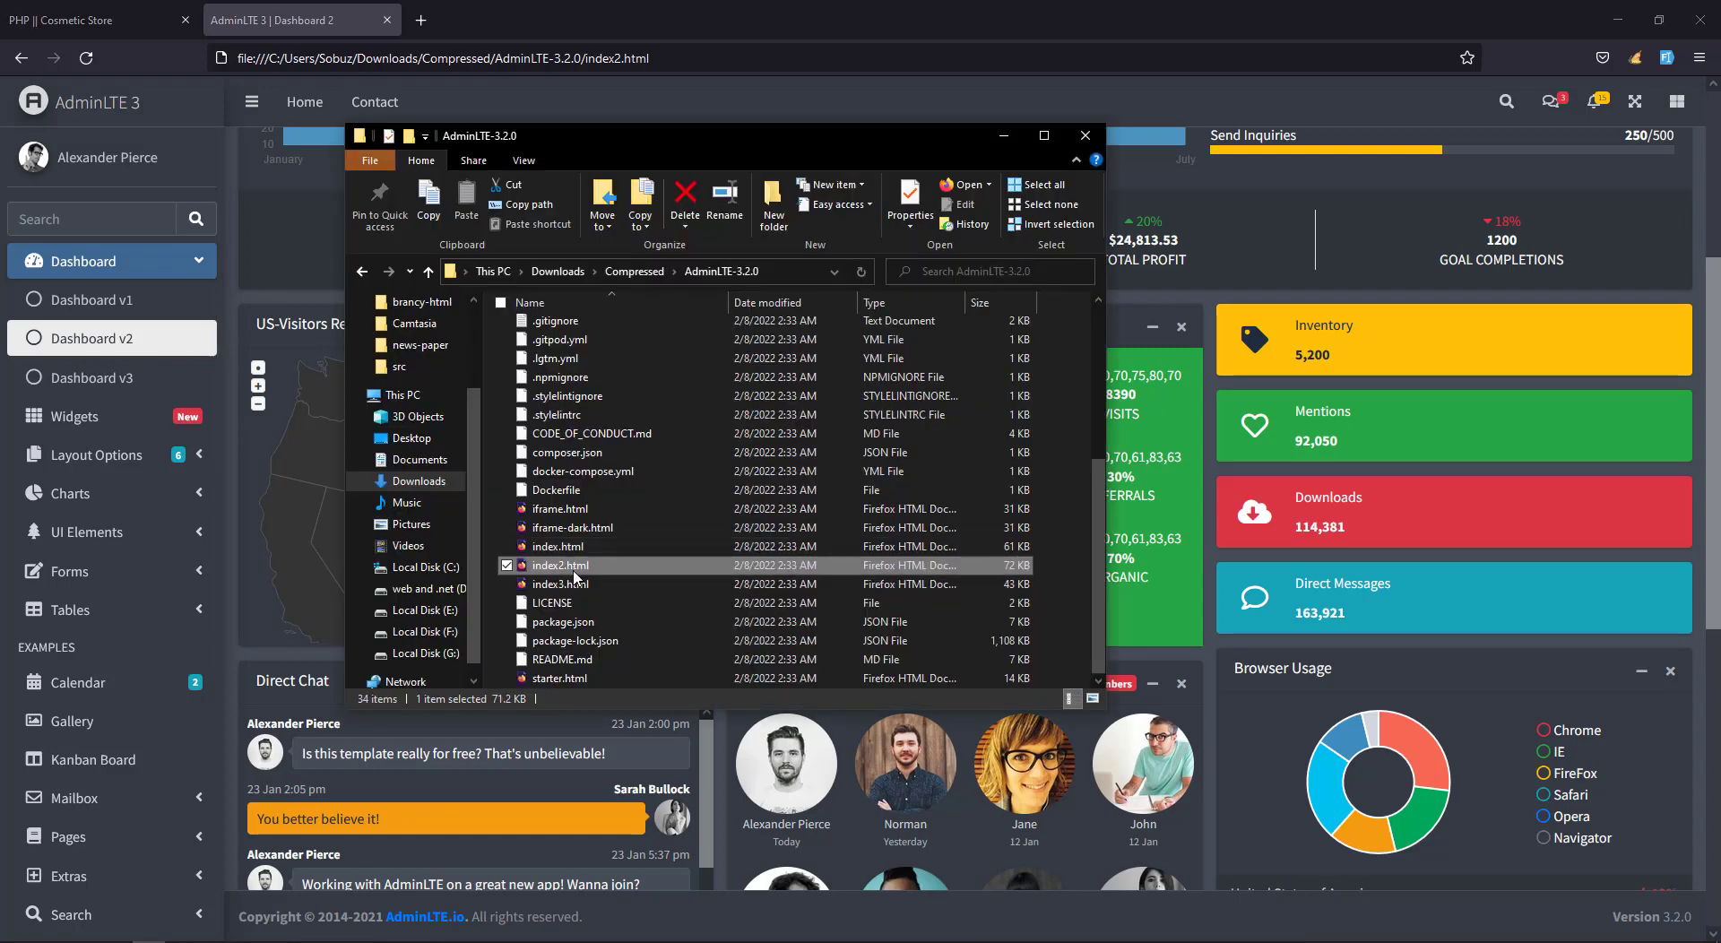
scroll(575, 577, "up", 5)
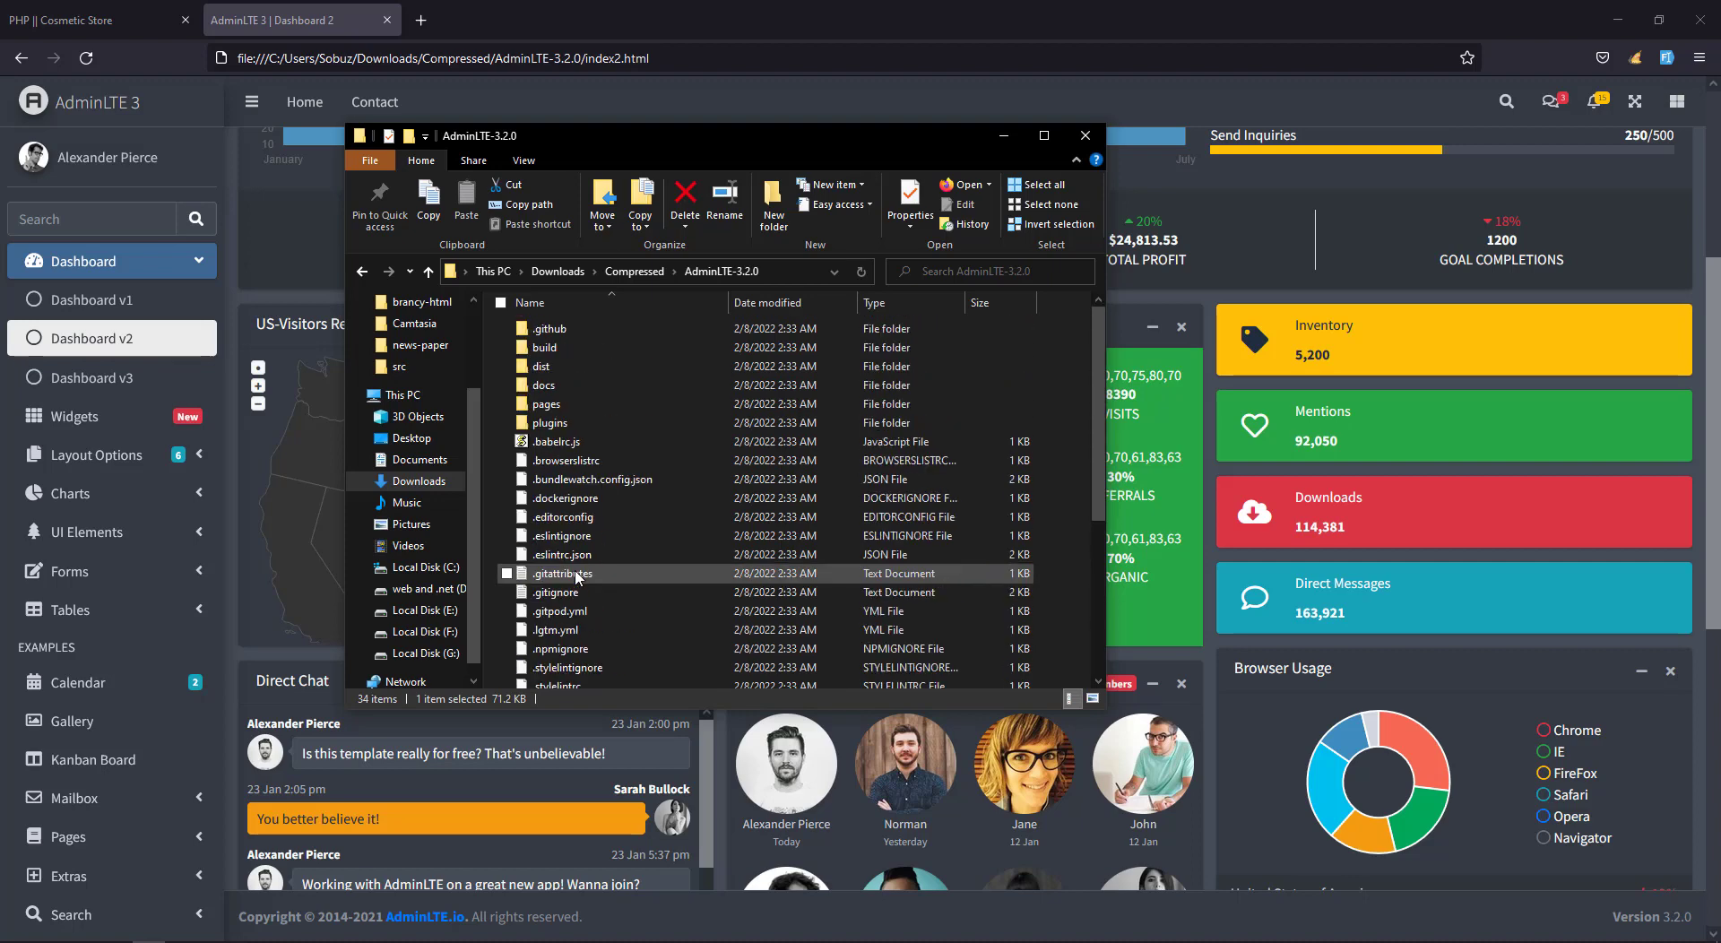
left_click(508, 423)
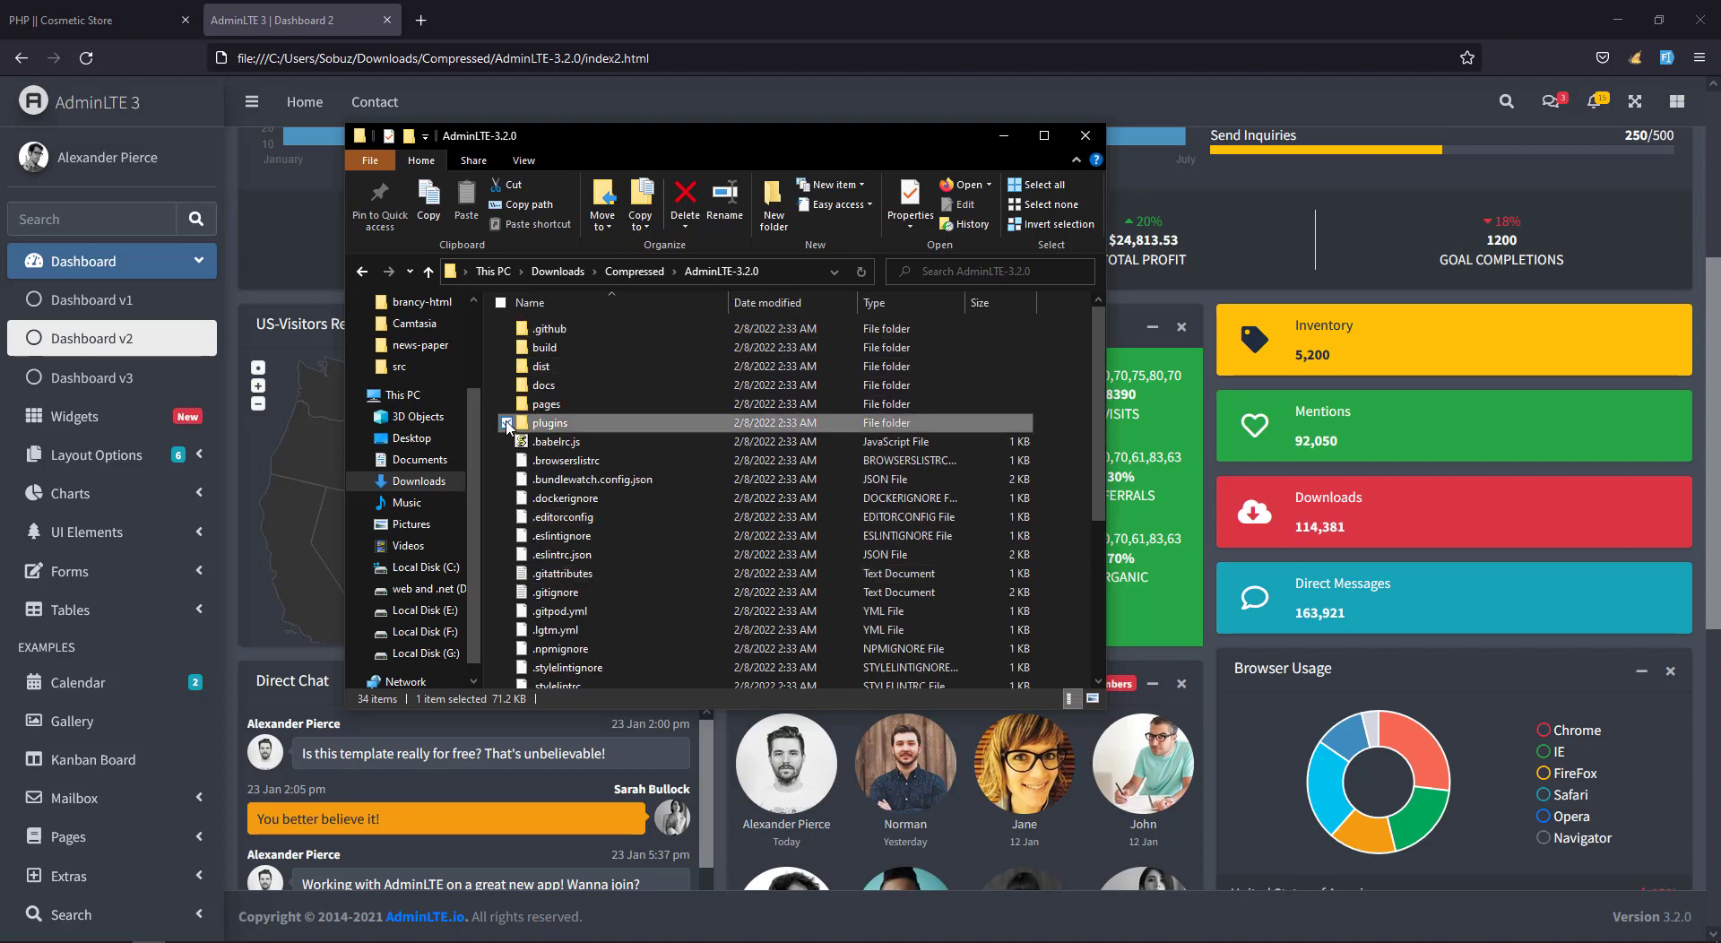
left_click(507, 367)
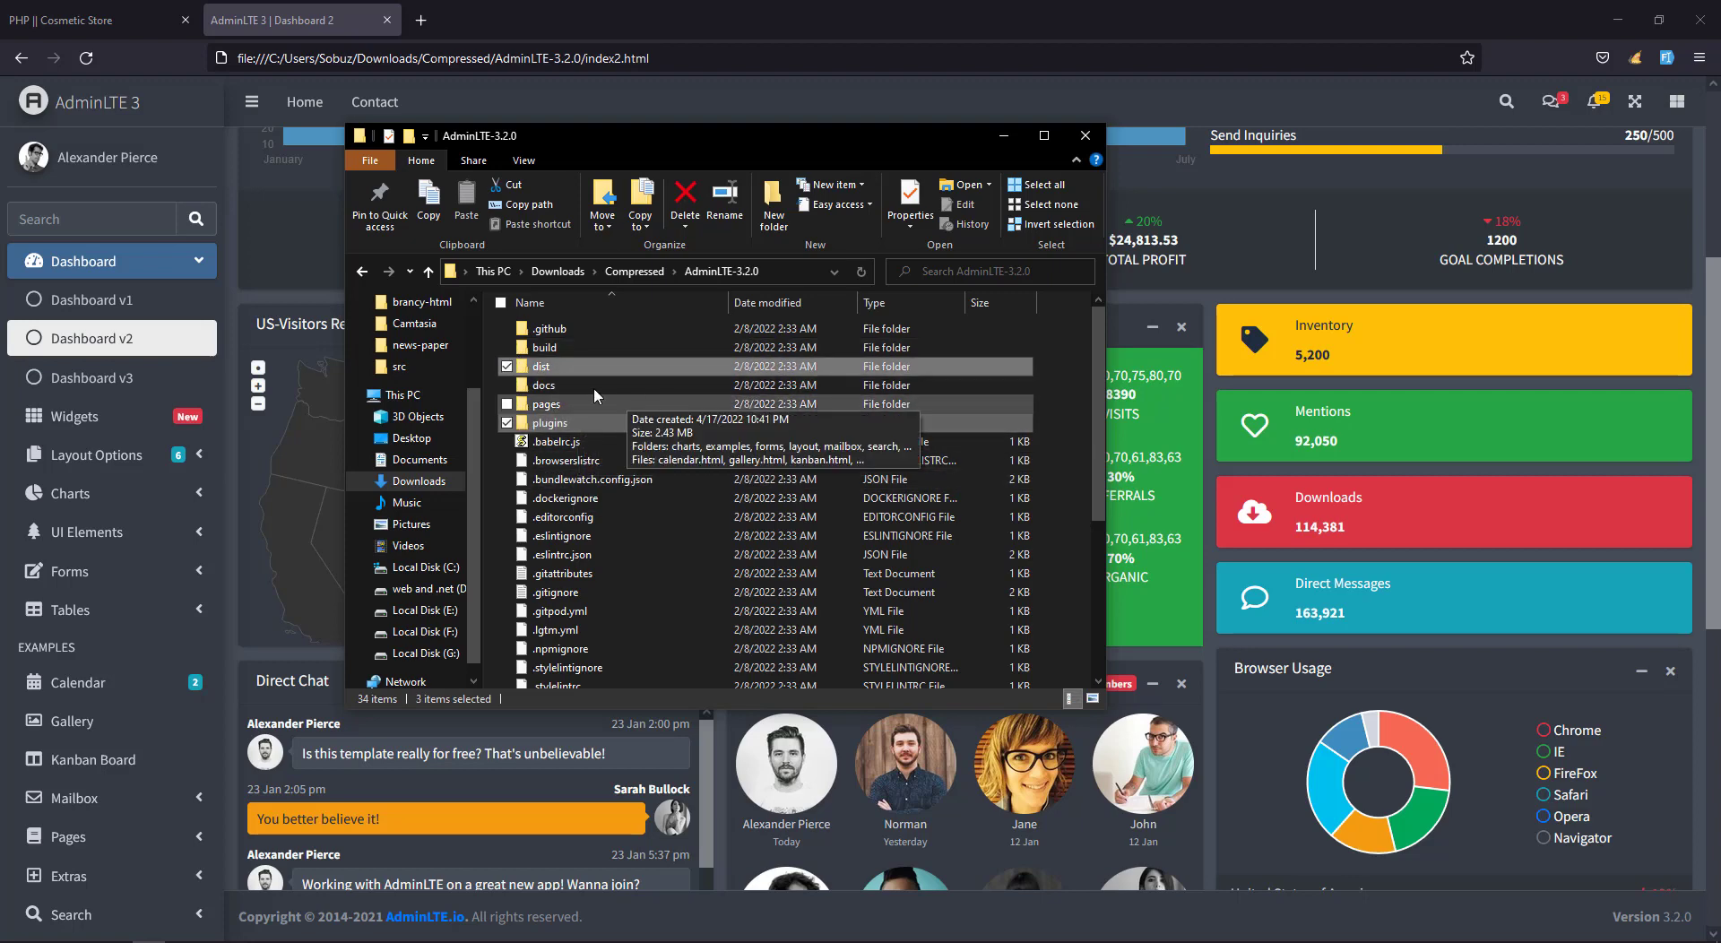
scroll(696, 507, "down", 3)
scroll(657, 596, "up", 3)
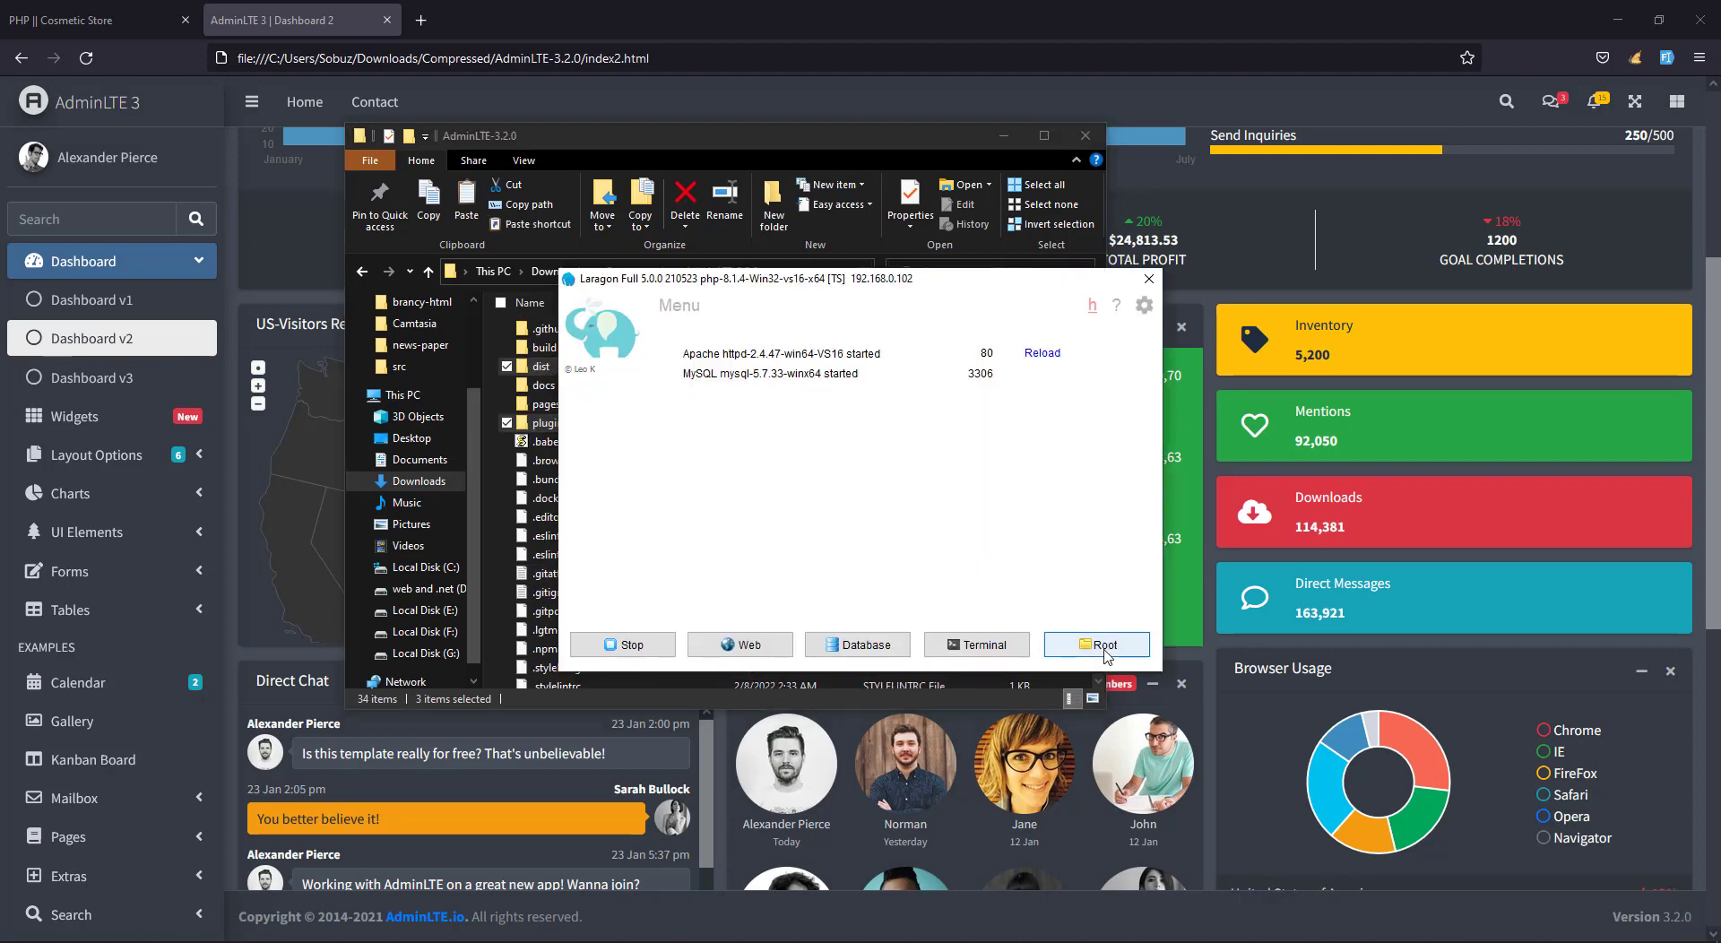
Create a folder named dashboard in php-beauty-store under Laragon's web root and paste the copied template items into it.
left_click(1101, 647)
double_click(588, 408)
right_click(596, 499)
mouse_move(682, 811)
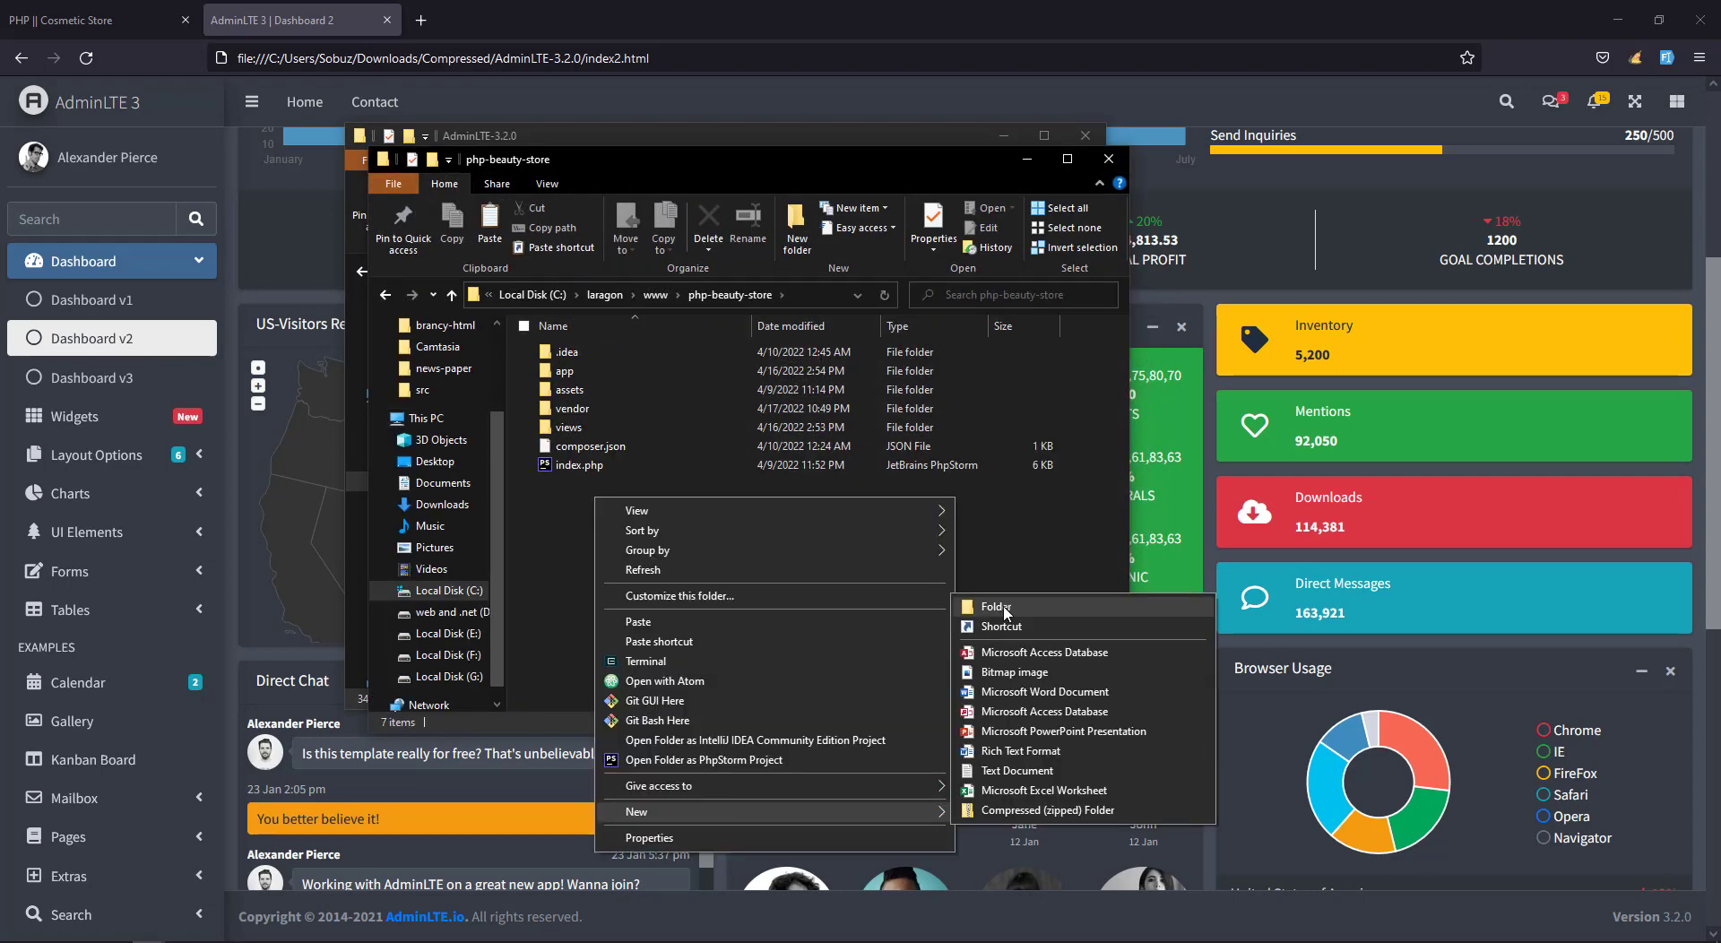
left_click(995, 607)
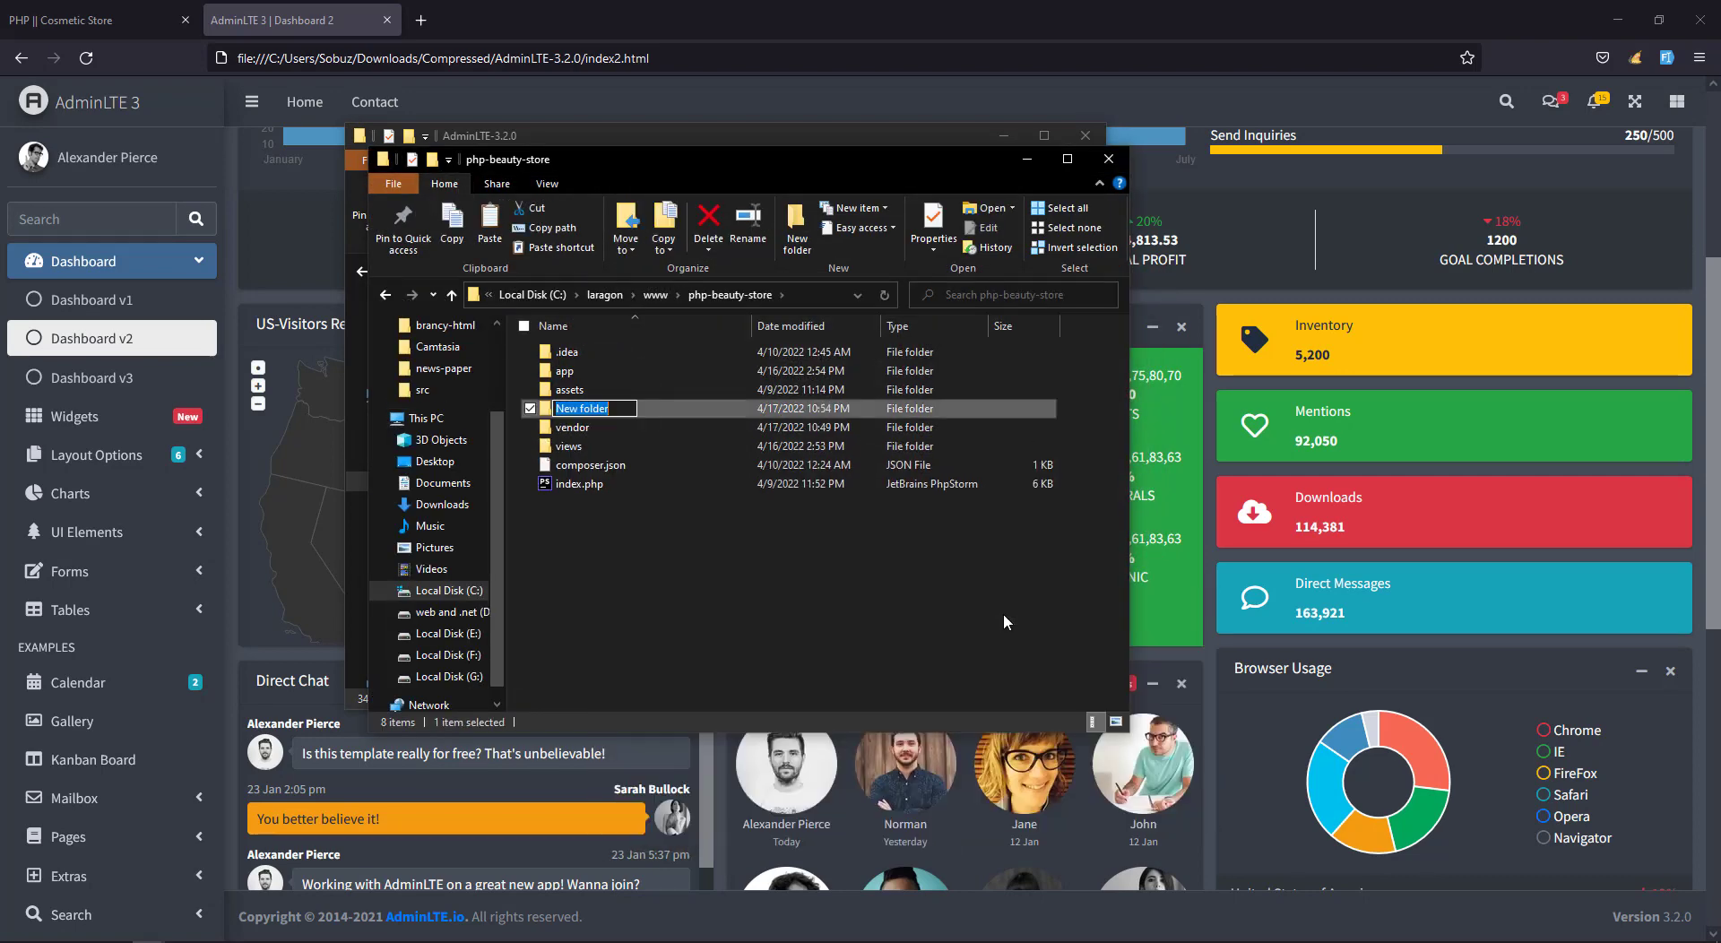
type("deshboard")
key("BackSpace")
type("a")
key("Return")
key("Return")
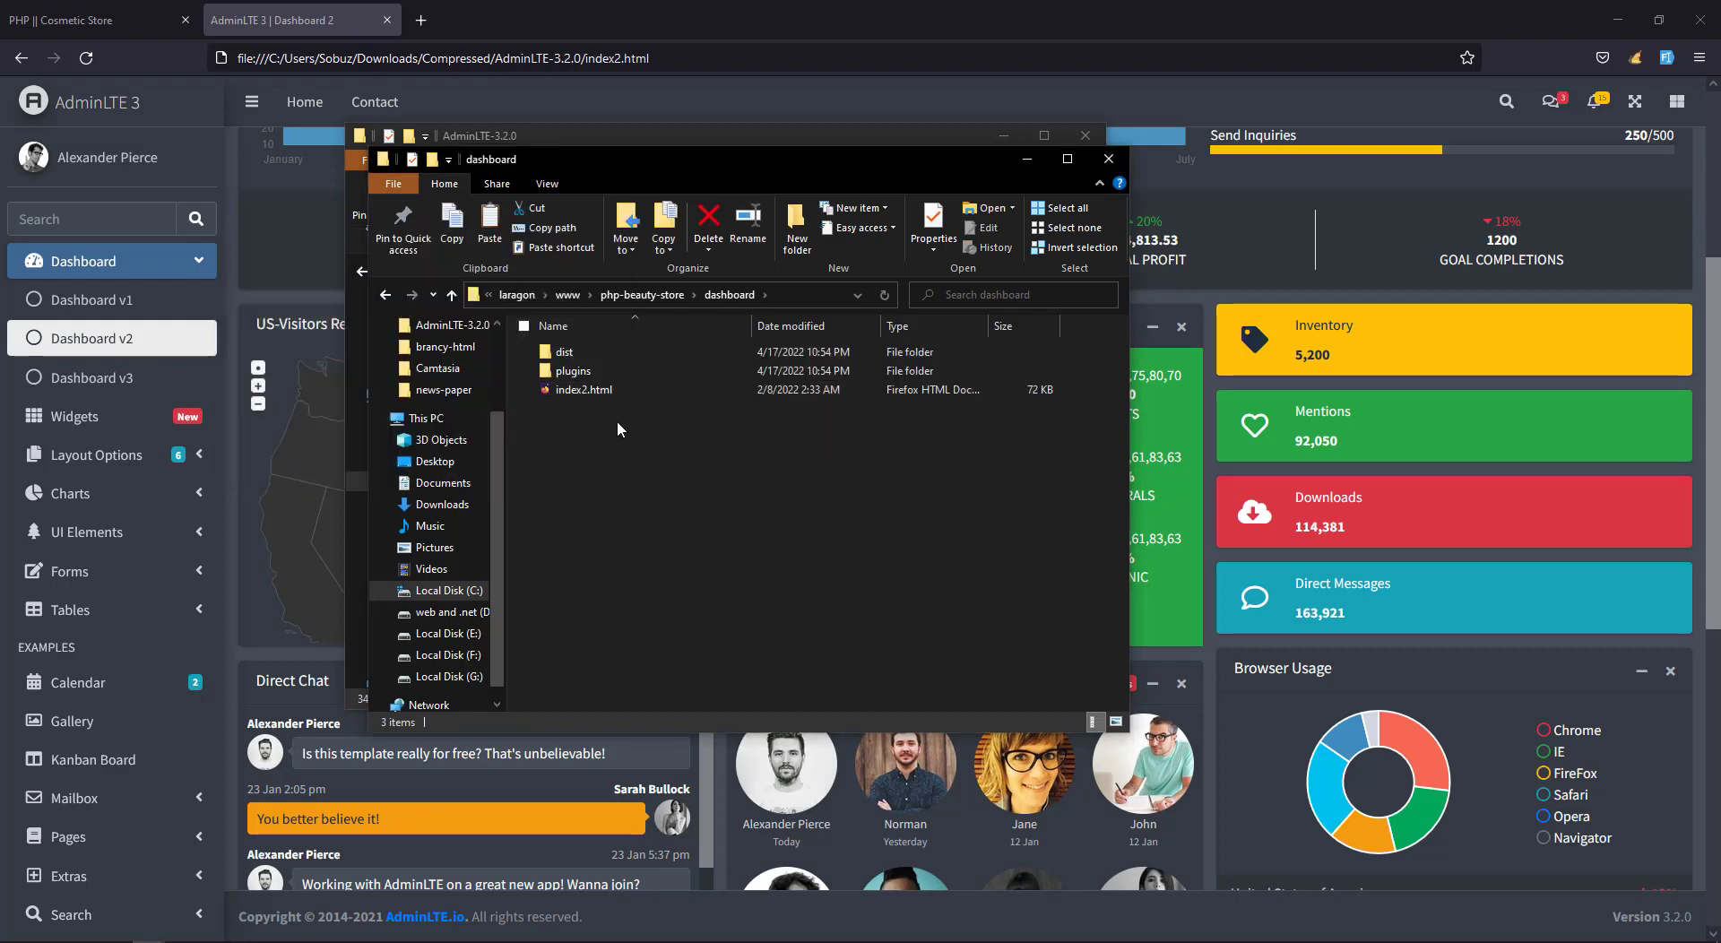
In the project's dashboard/plugins folder, select the bootstrap, datatables, datatables-autofill and datatables-bs4 folders.
left_click(578, 378)
double_click(578, 375)
scroll(667, 527, "down", 10)
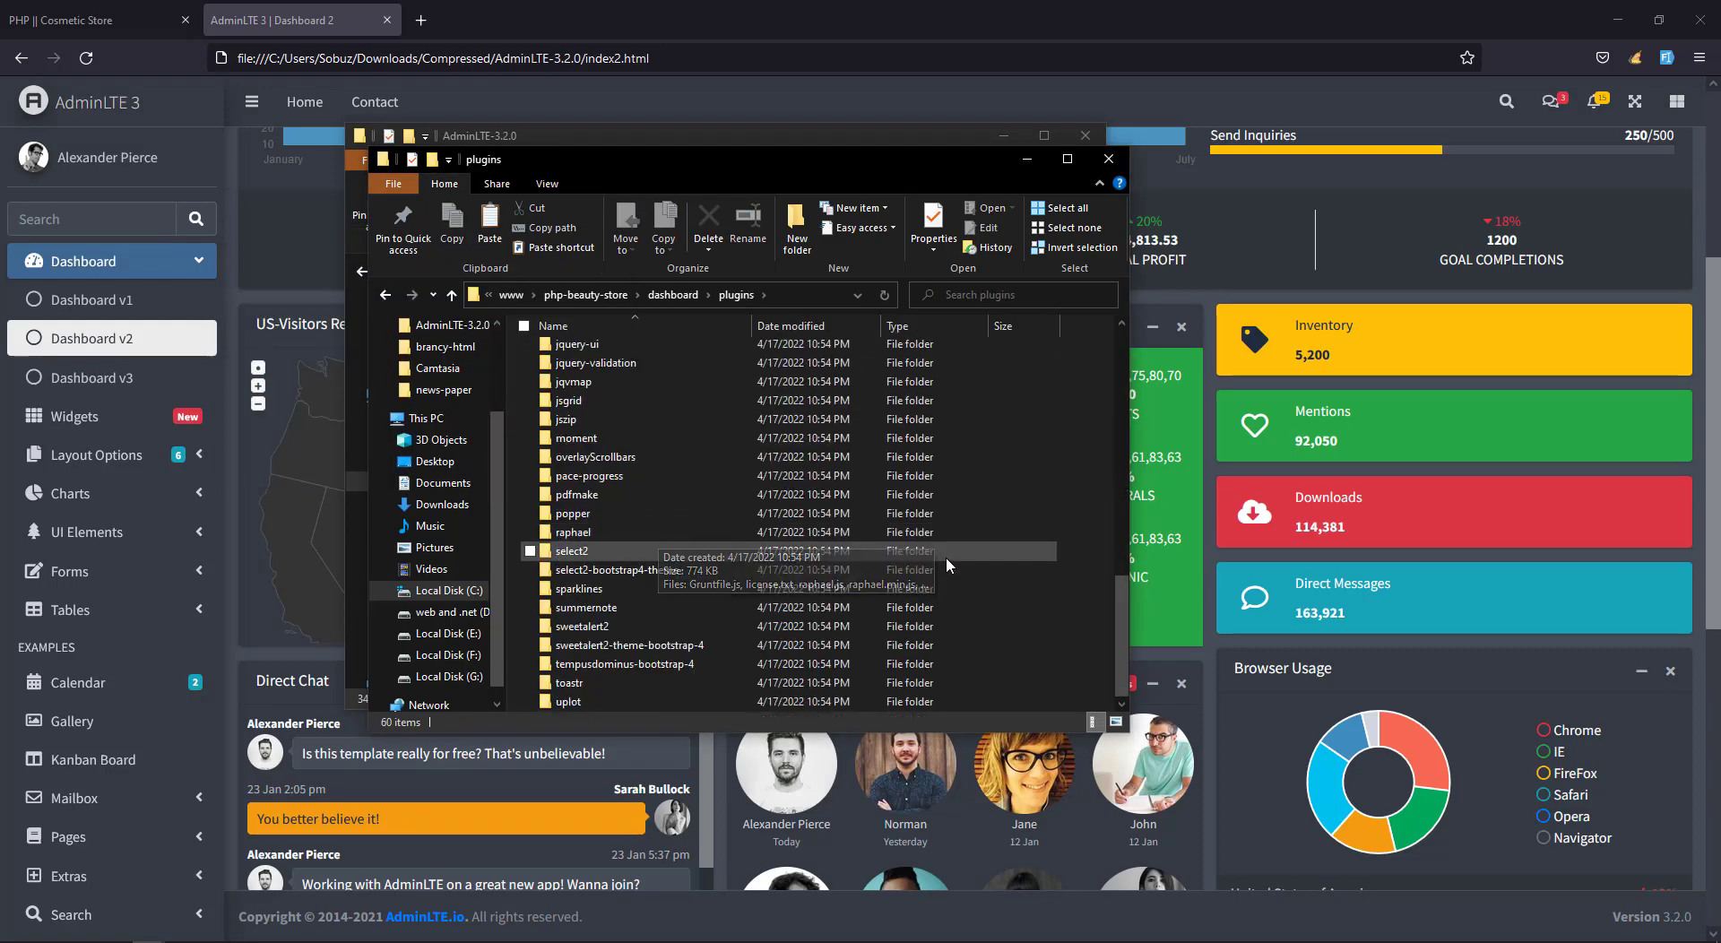
scroll(934, 582, "up", 12)
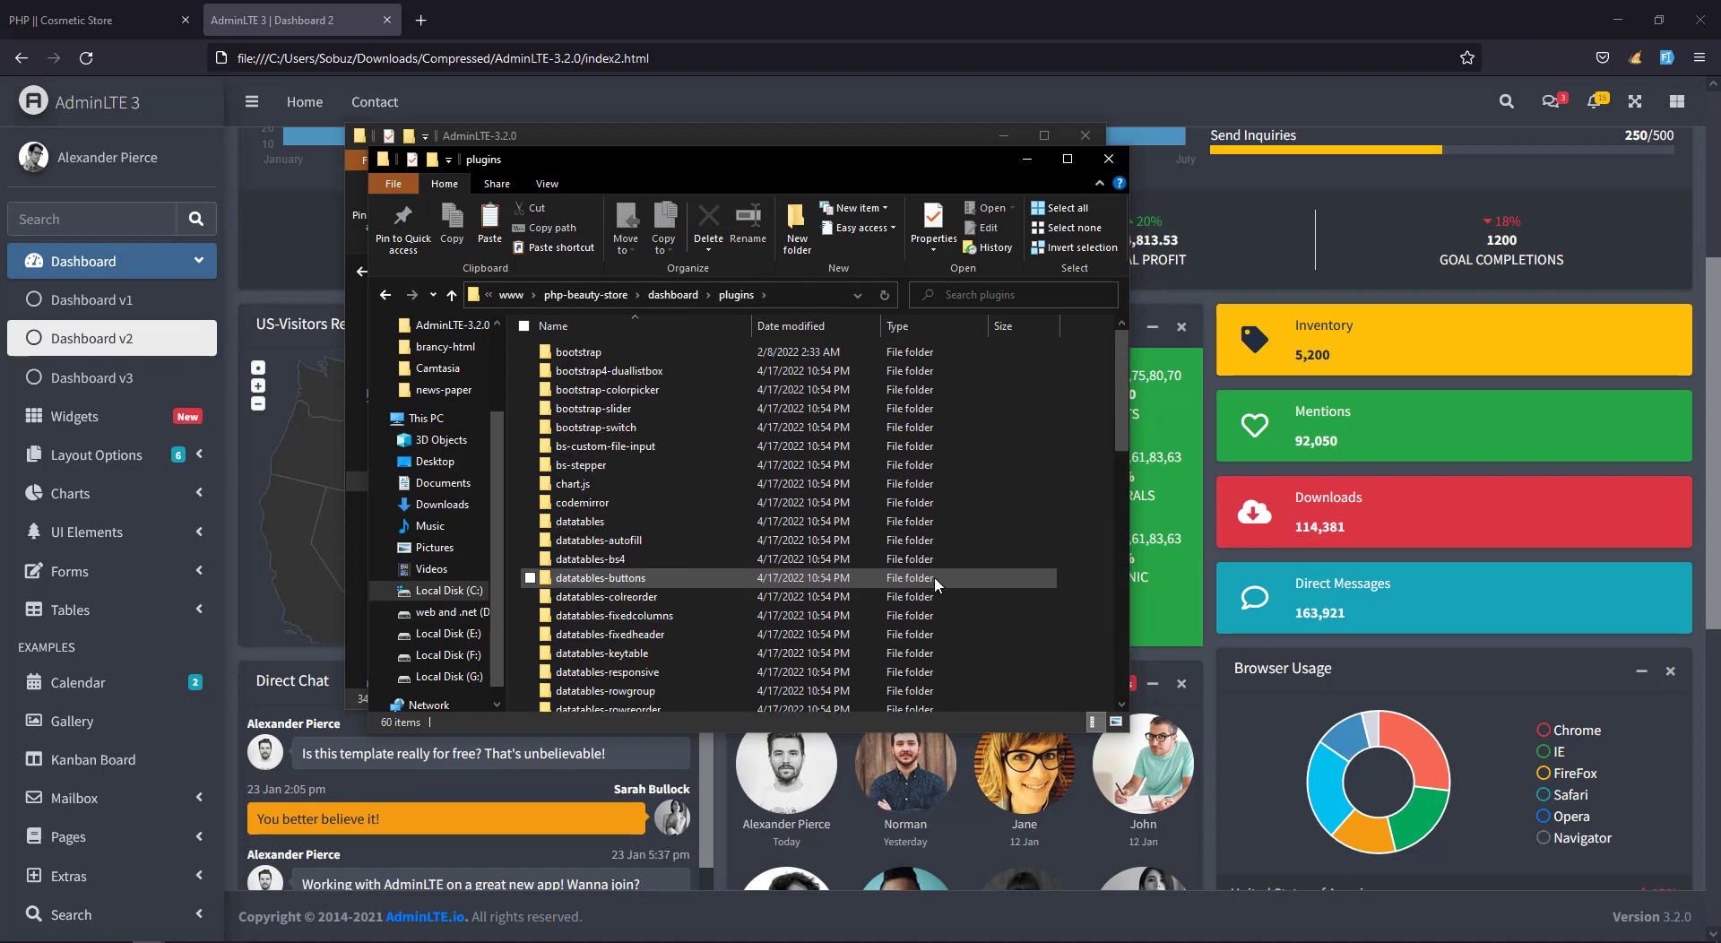
key("Down")
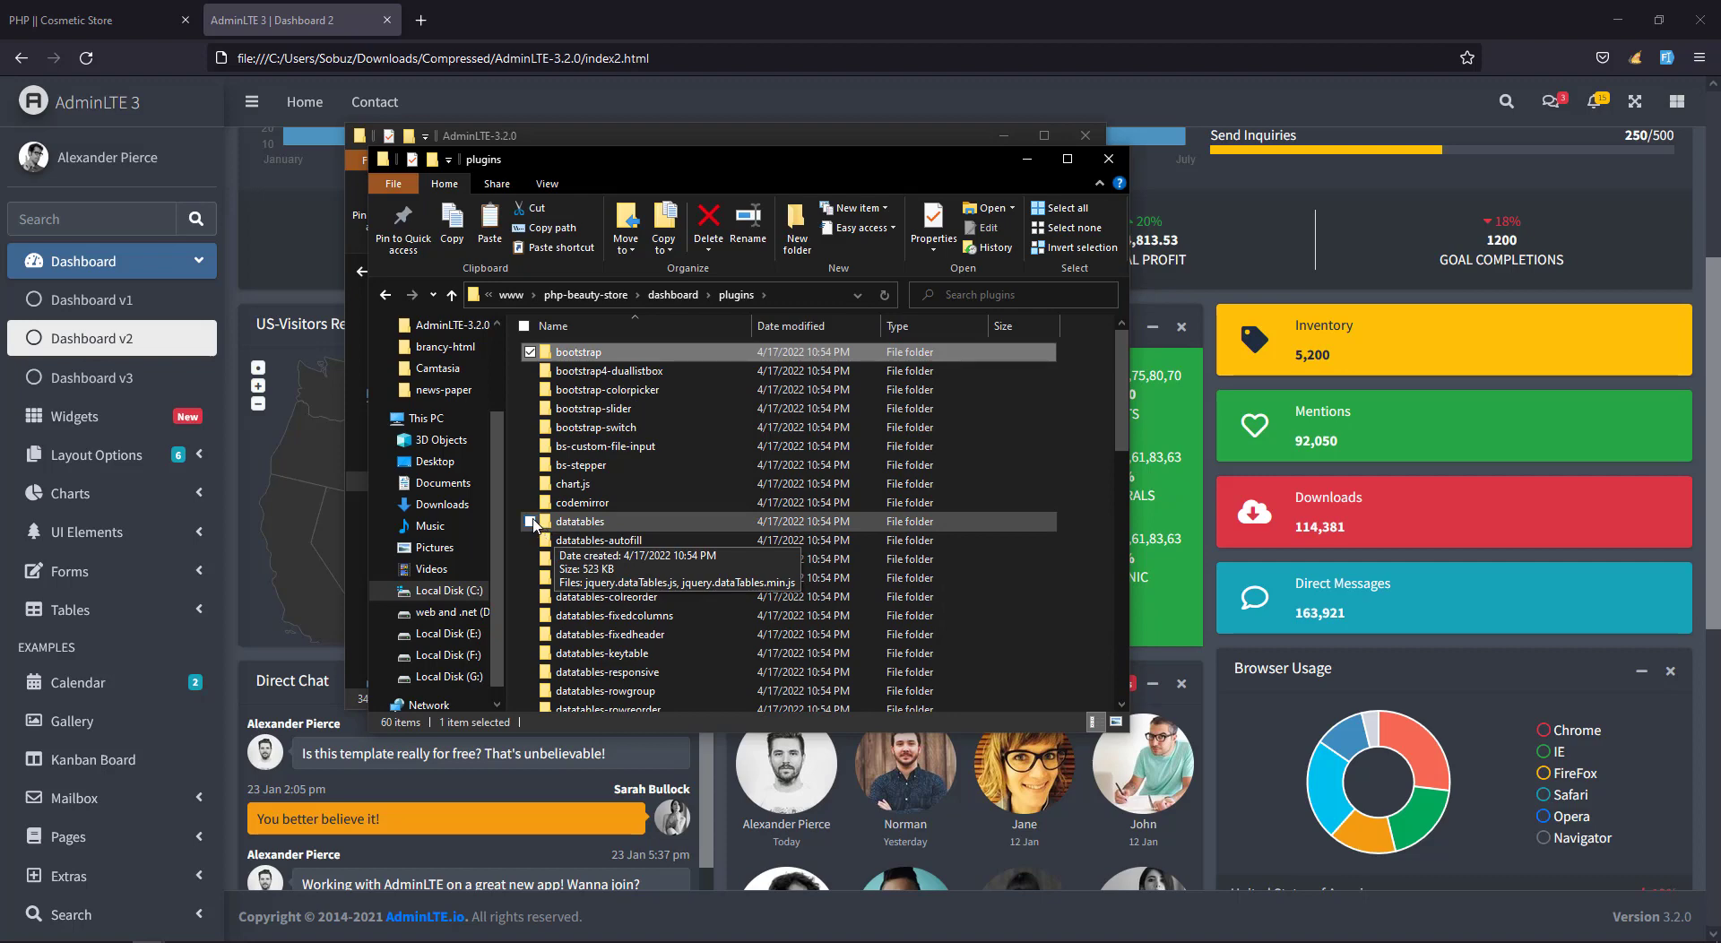
left_click(530, 521)
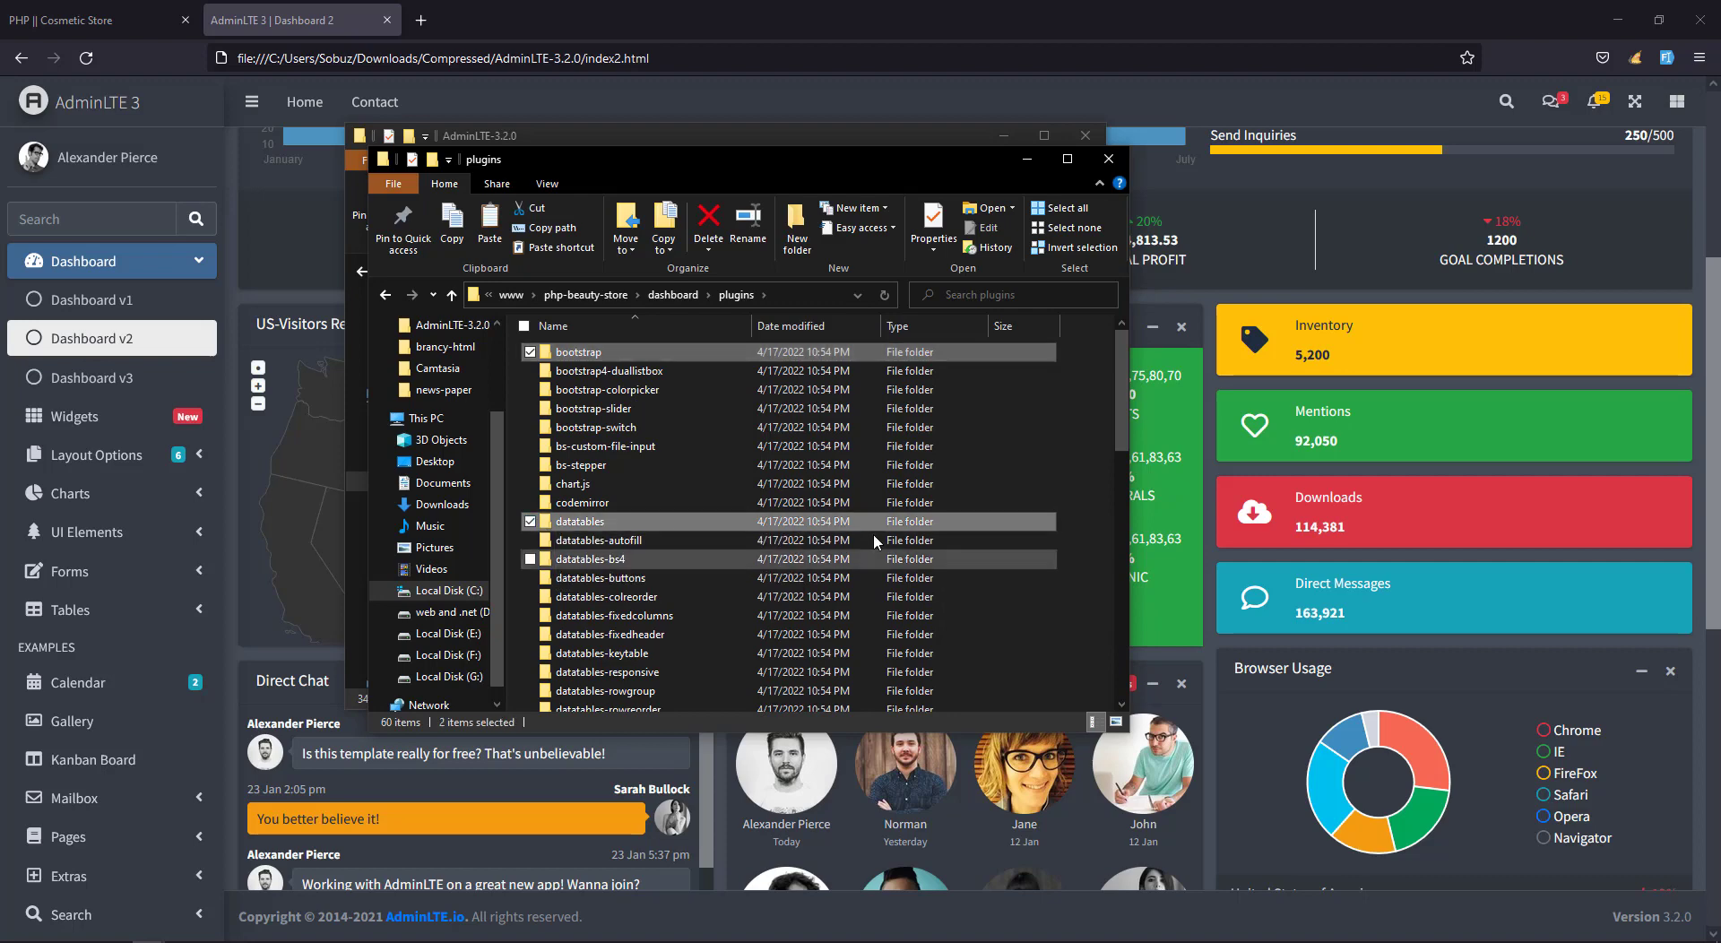
left_click(530, 559)
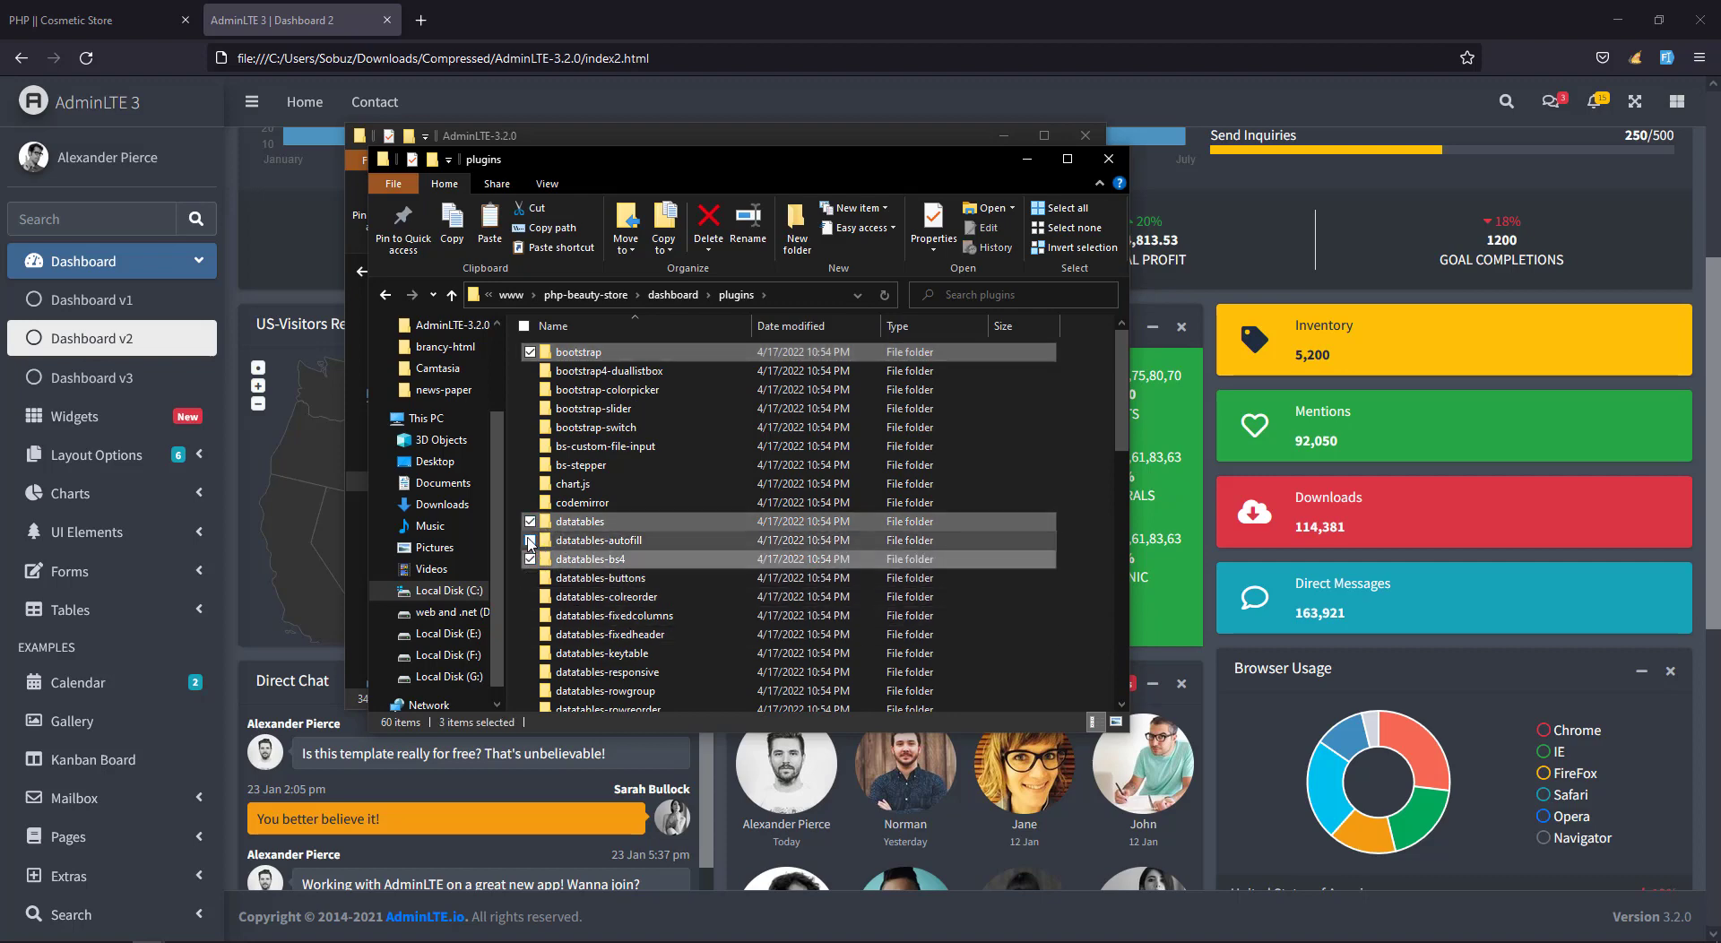
left_click(530, 539)
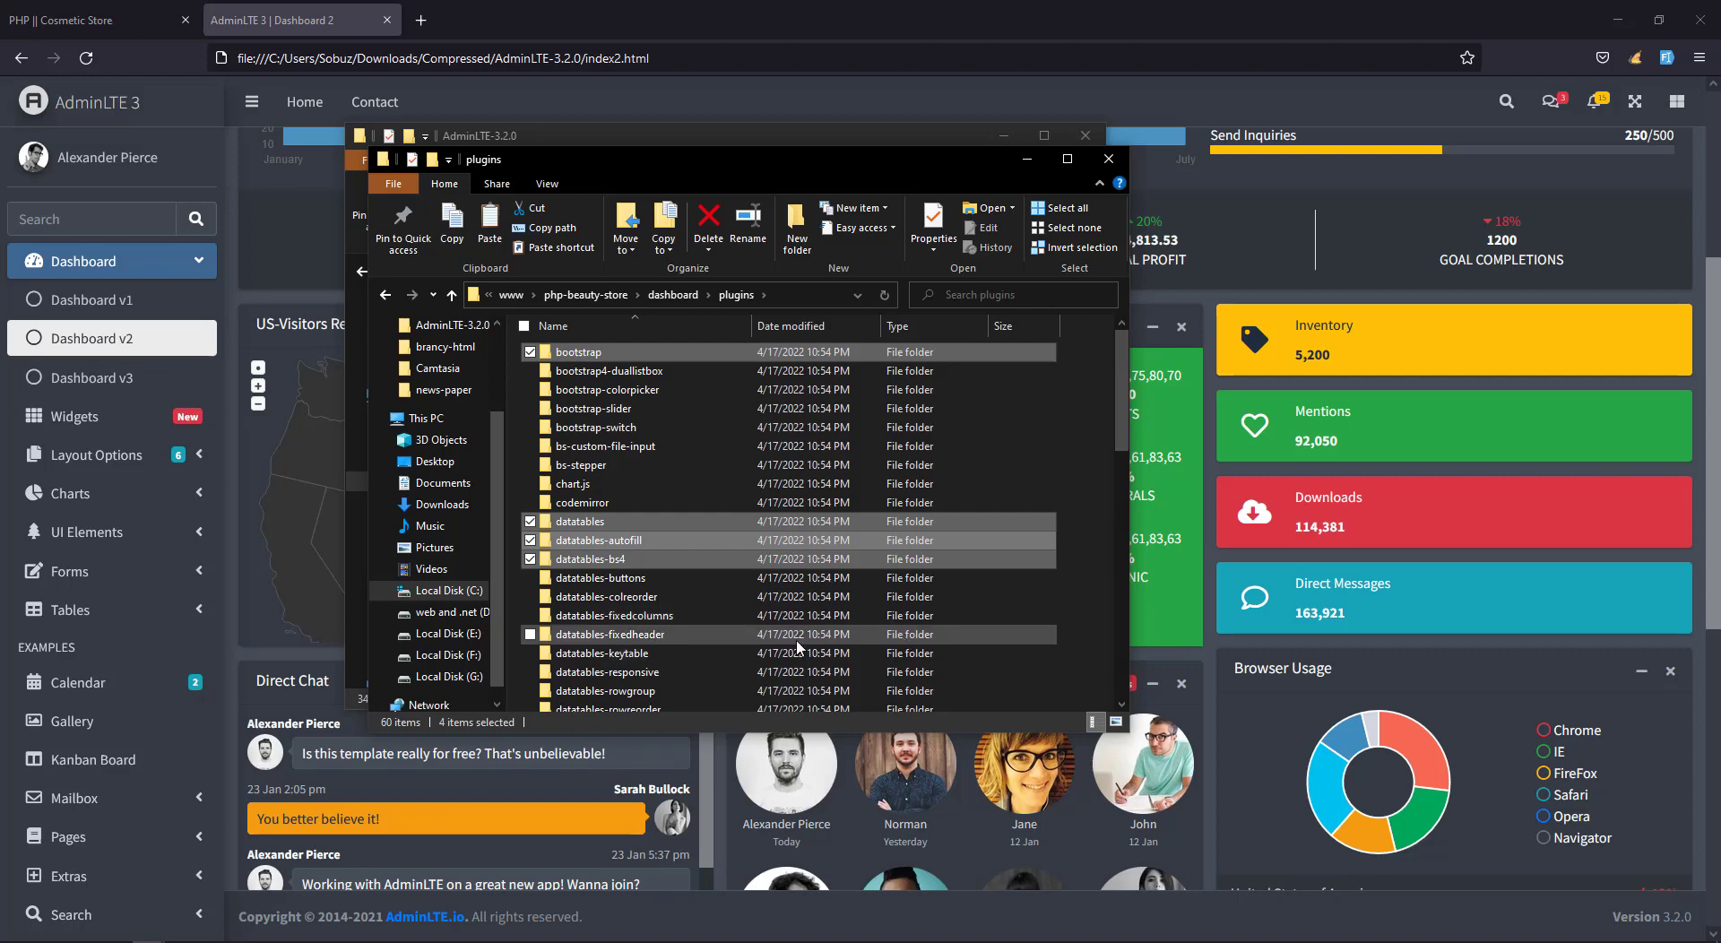
Add the fontawesome-free, jquery and jquery-ui folders to the plugin selection.
scroll(799, 643, "down", 3)
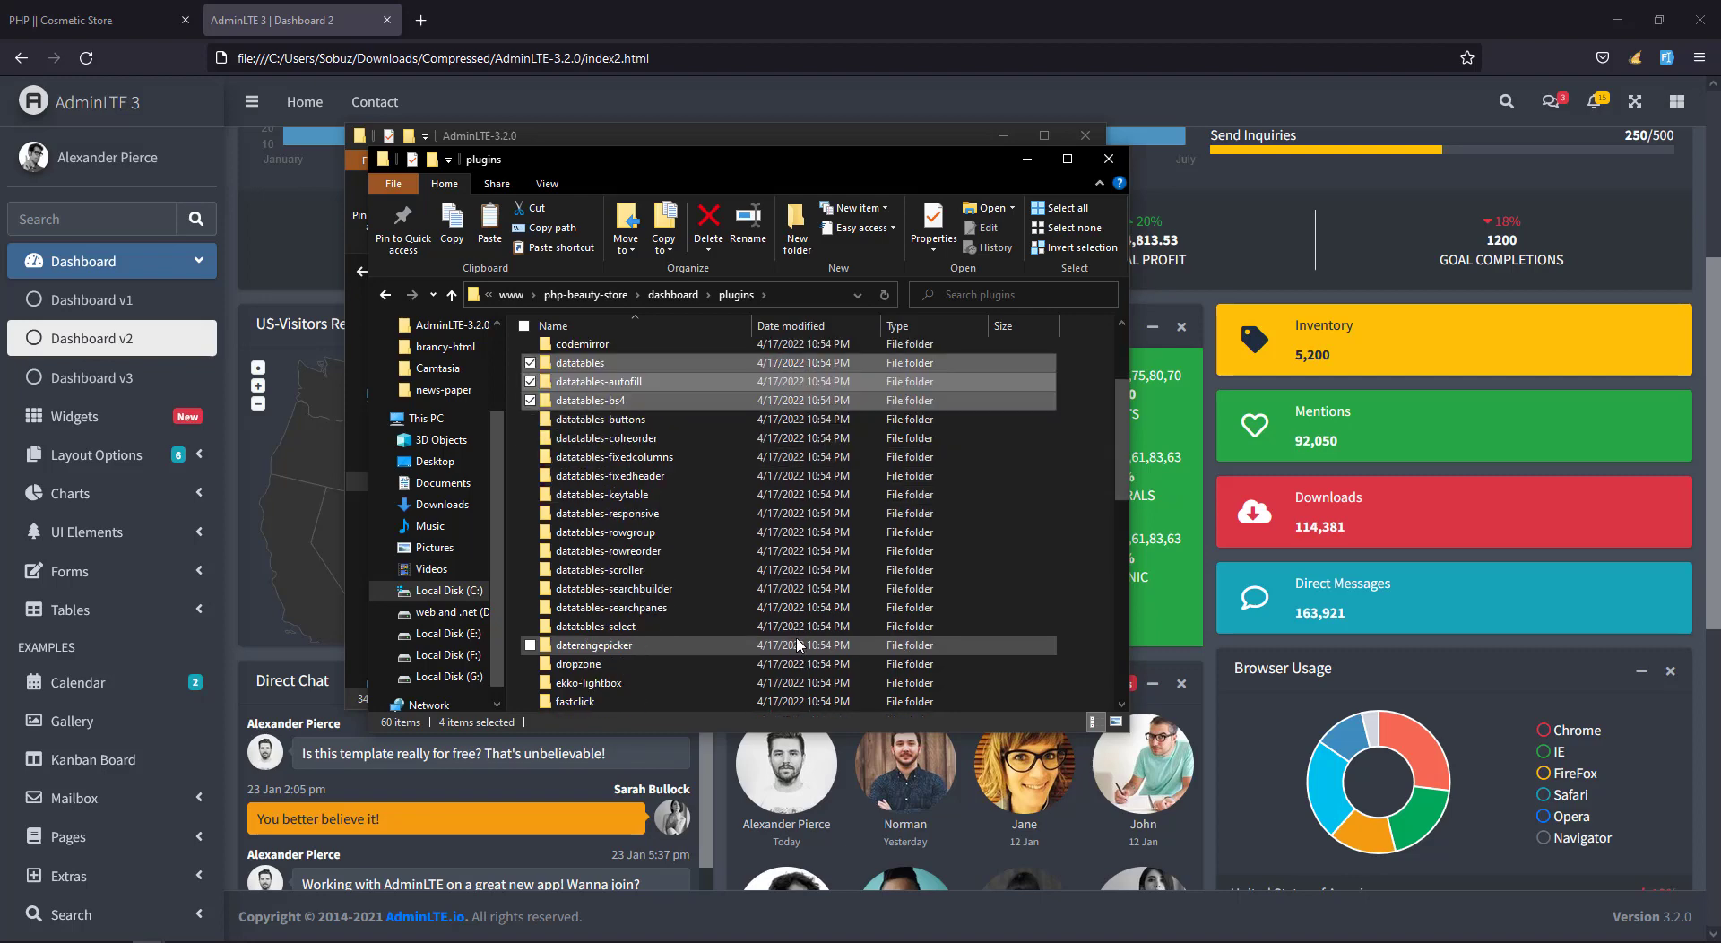
scroll(799, 644, "down", 4)
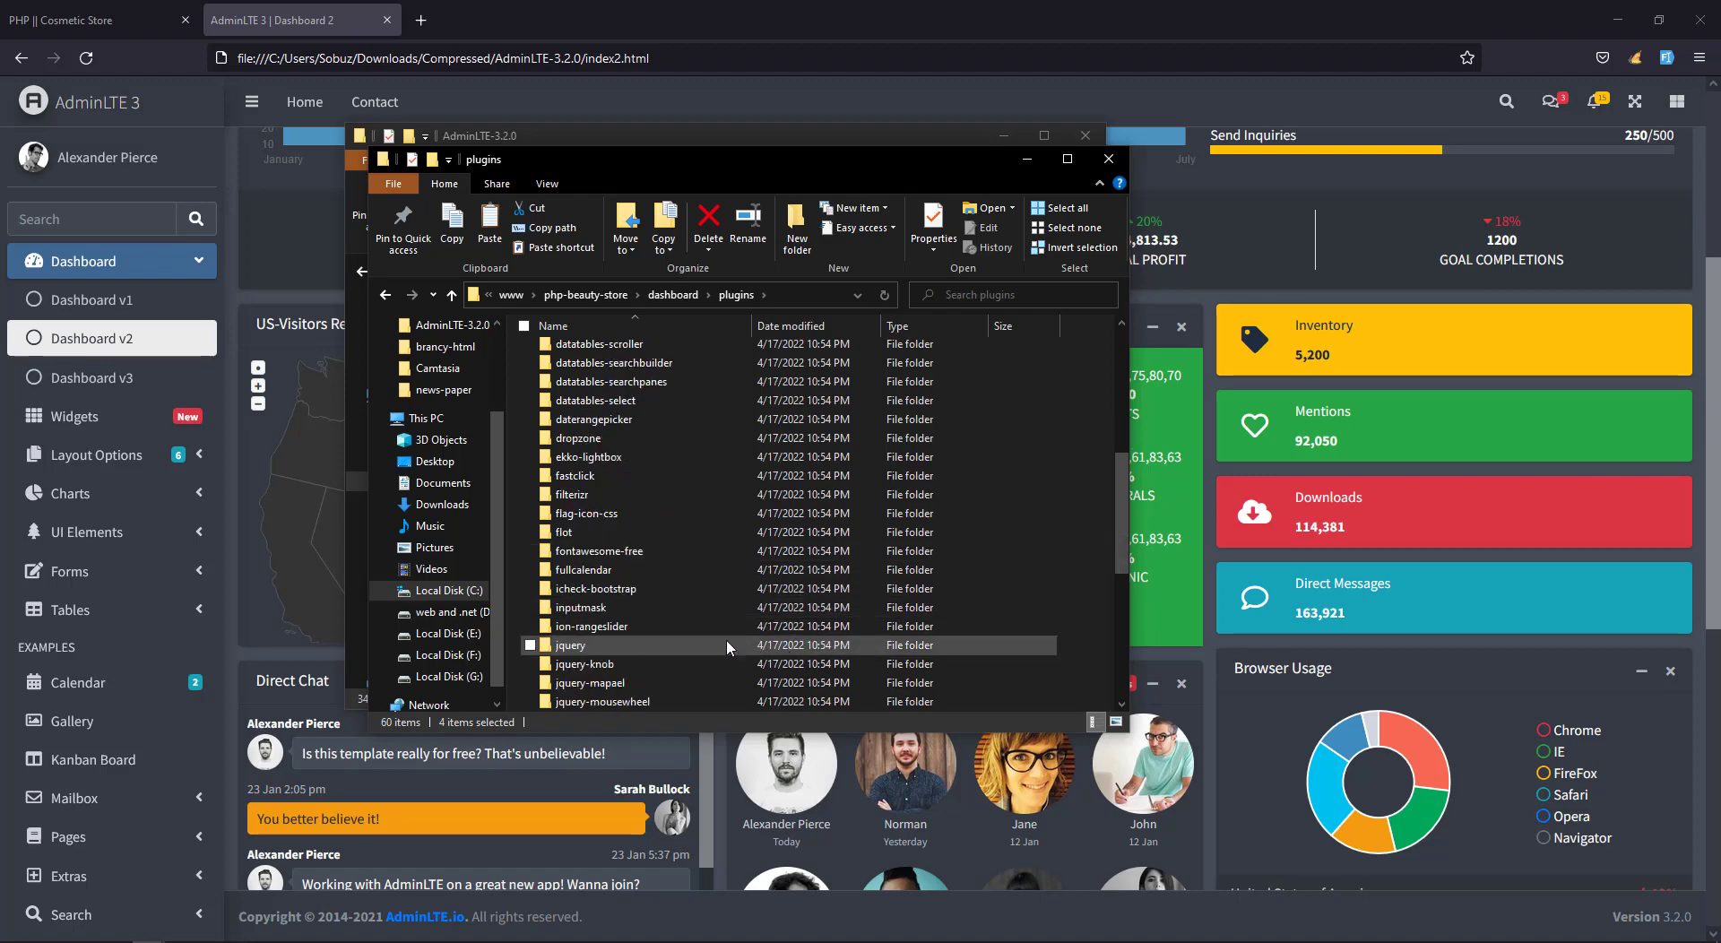
left_click(531, 553)
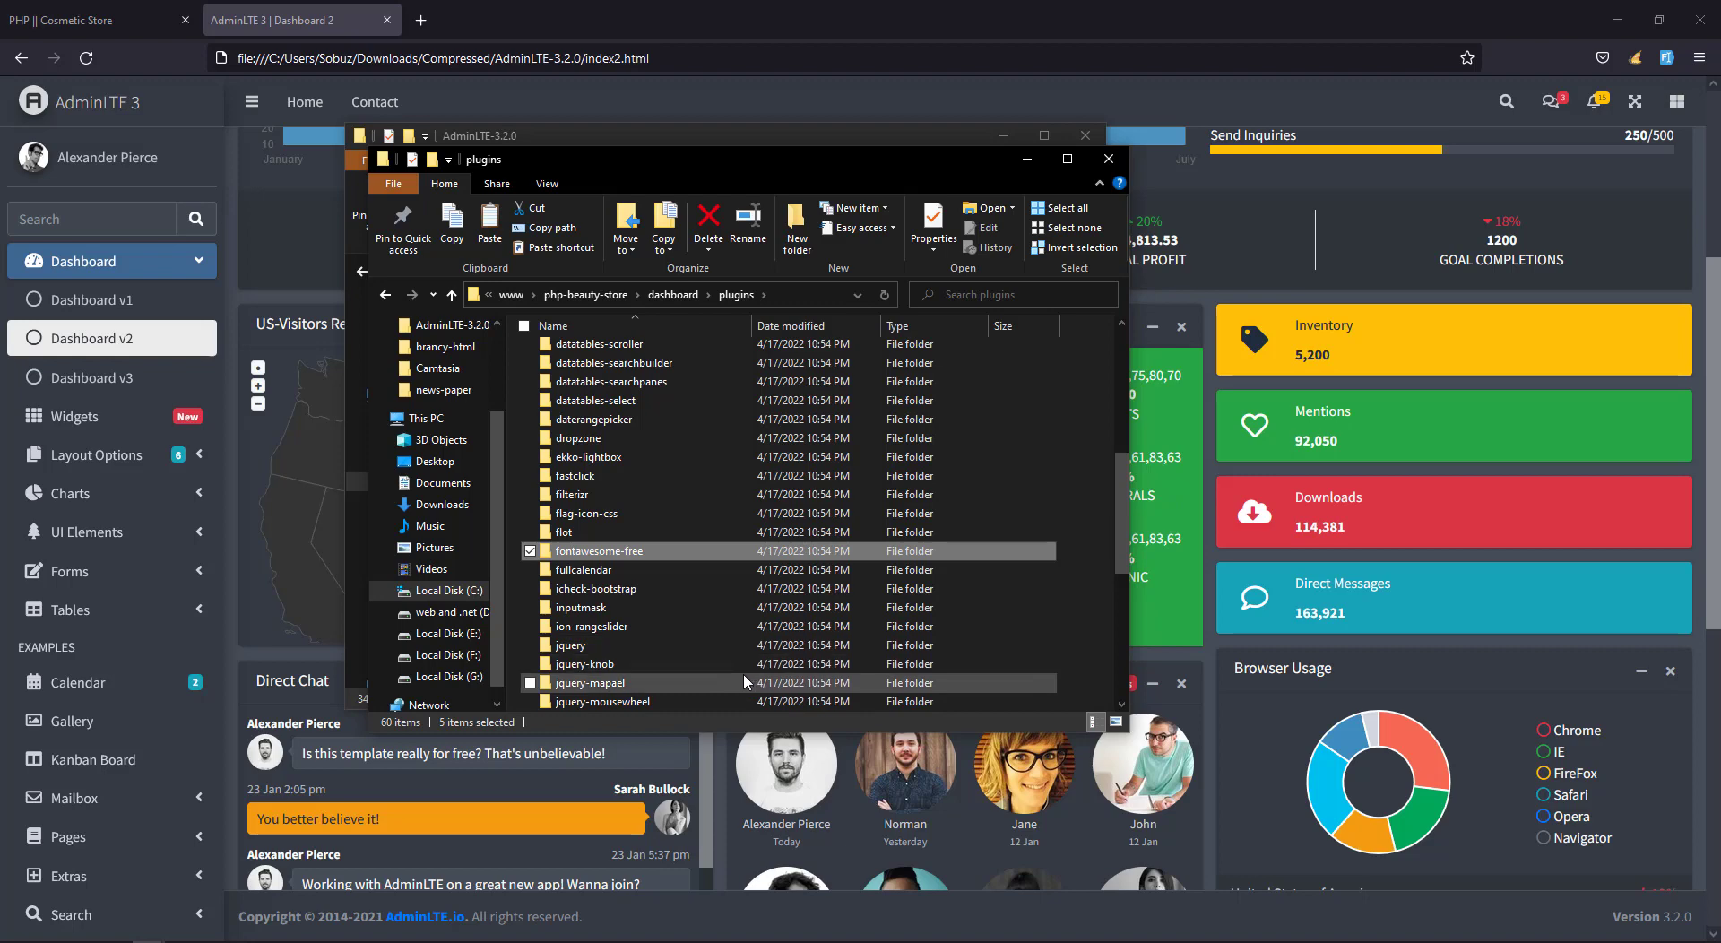
left_click(531, 645)
scroll(774, 683, "down", 1)
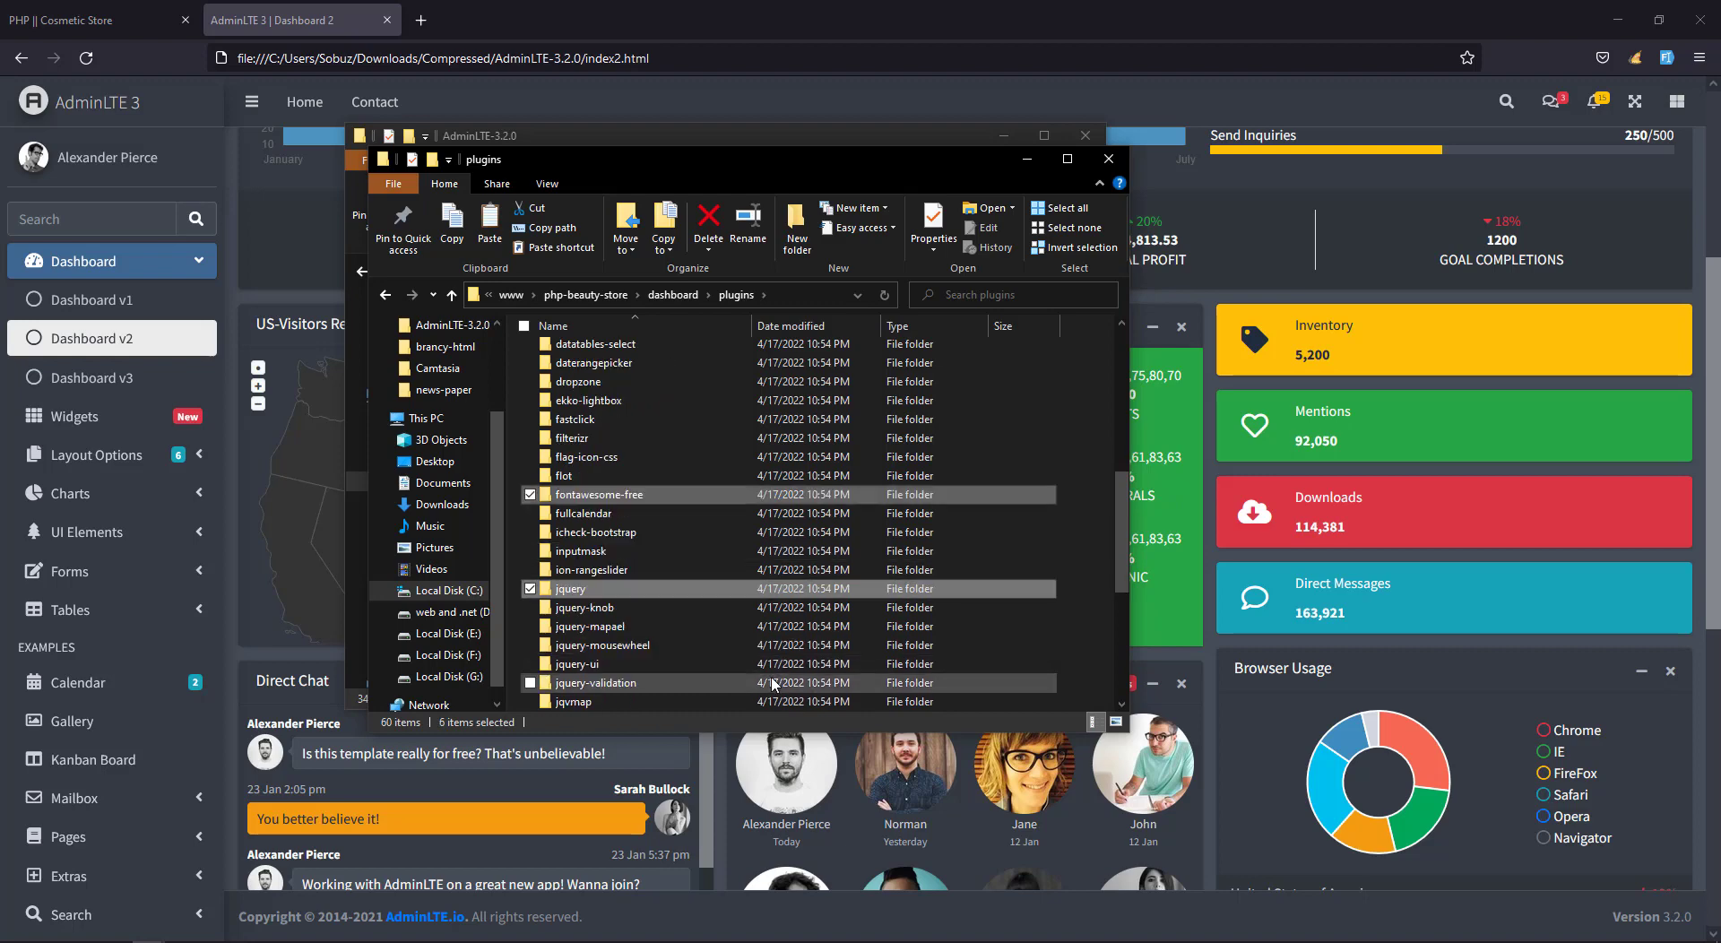
scroll(715, 680, "down", 1)
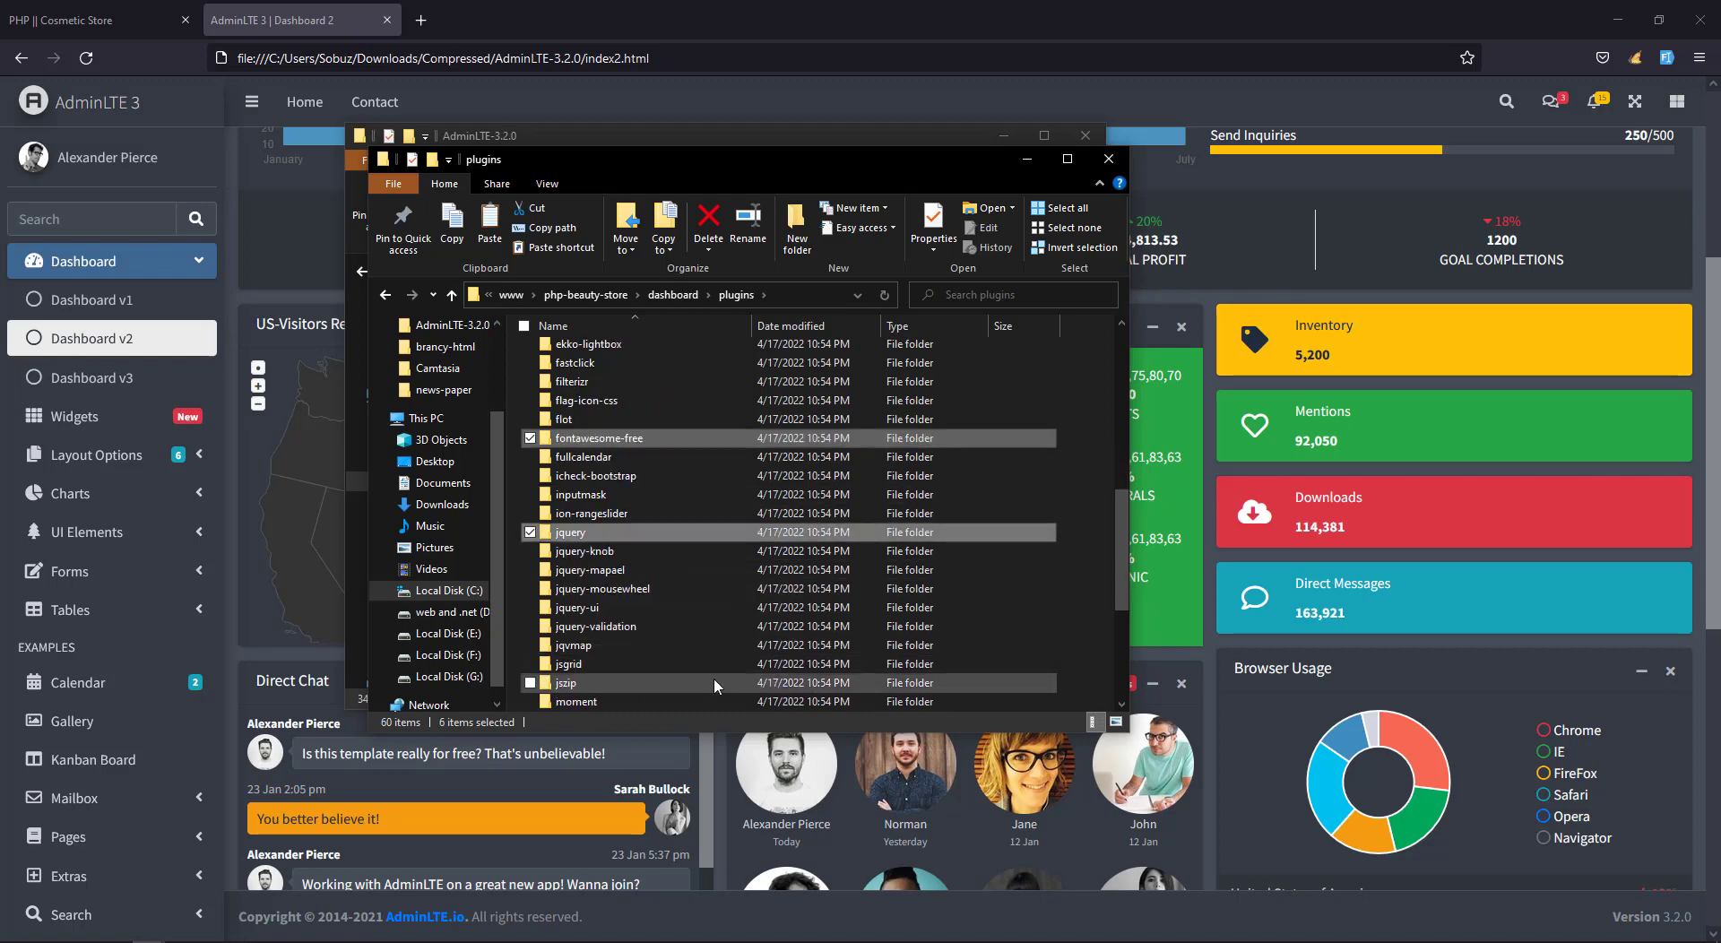
left_click(531, 608)
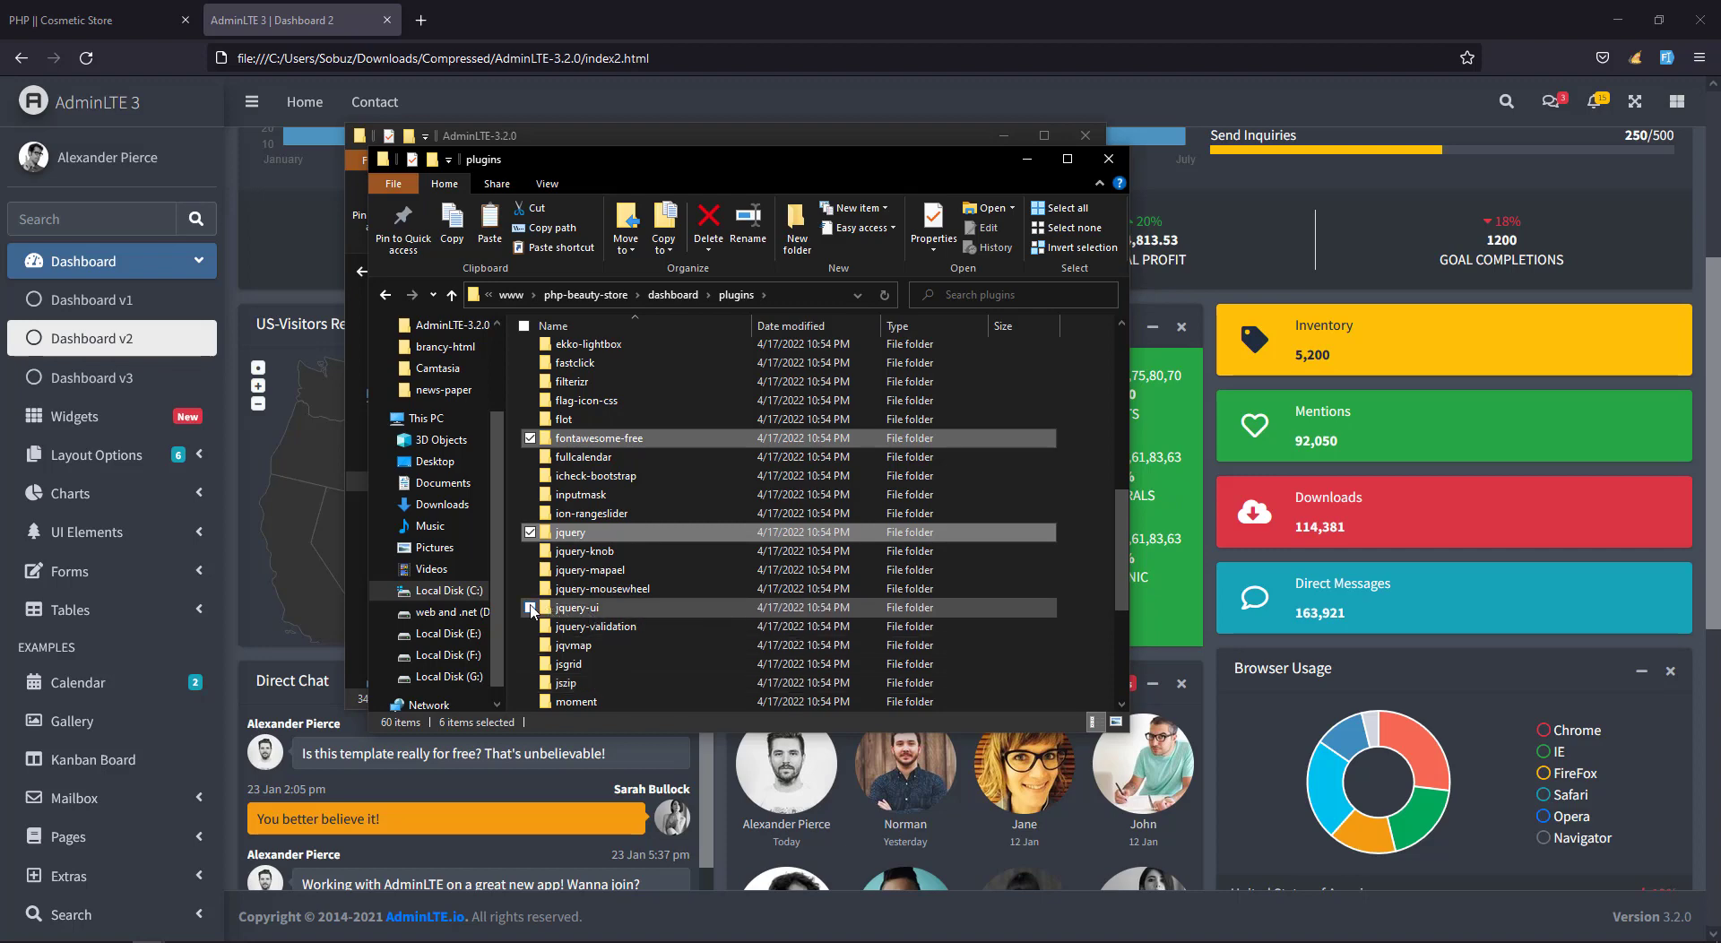
Add the popper, select2 and select2-bootstrap4-theme folders to the plugin selection.
scroll(786, 688, "down", 1)
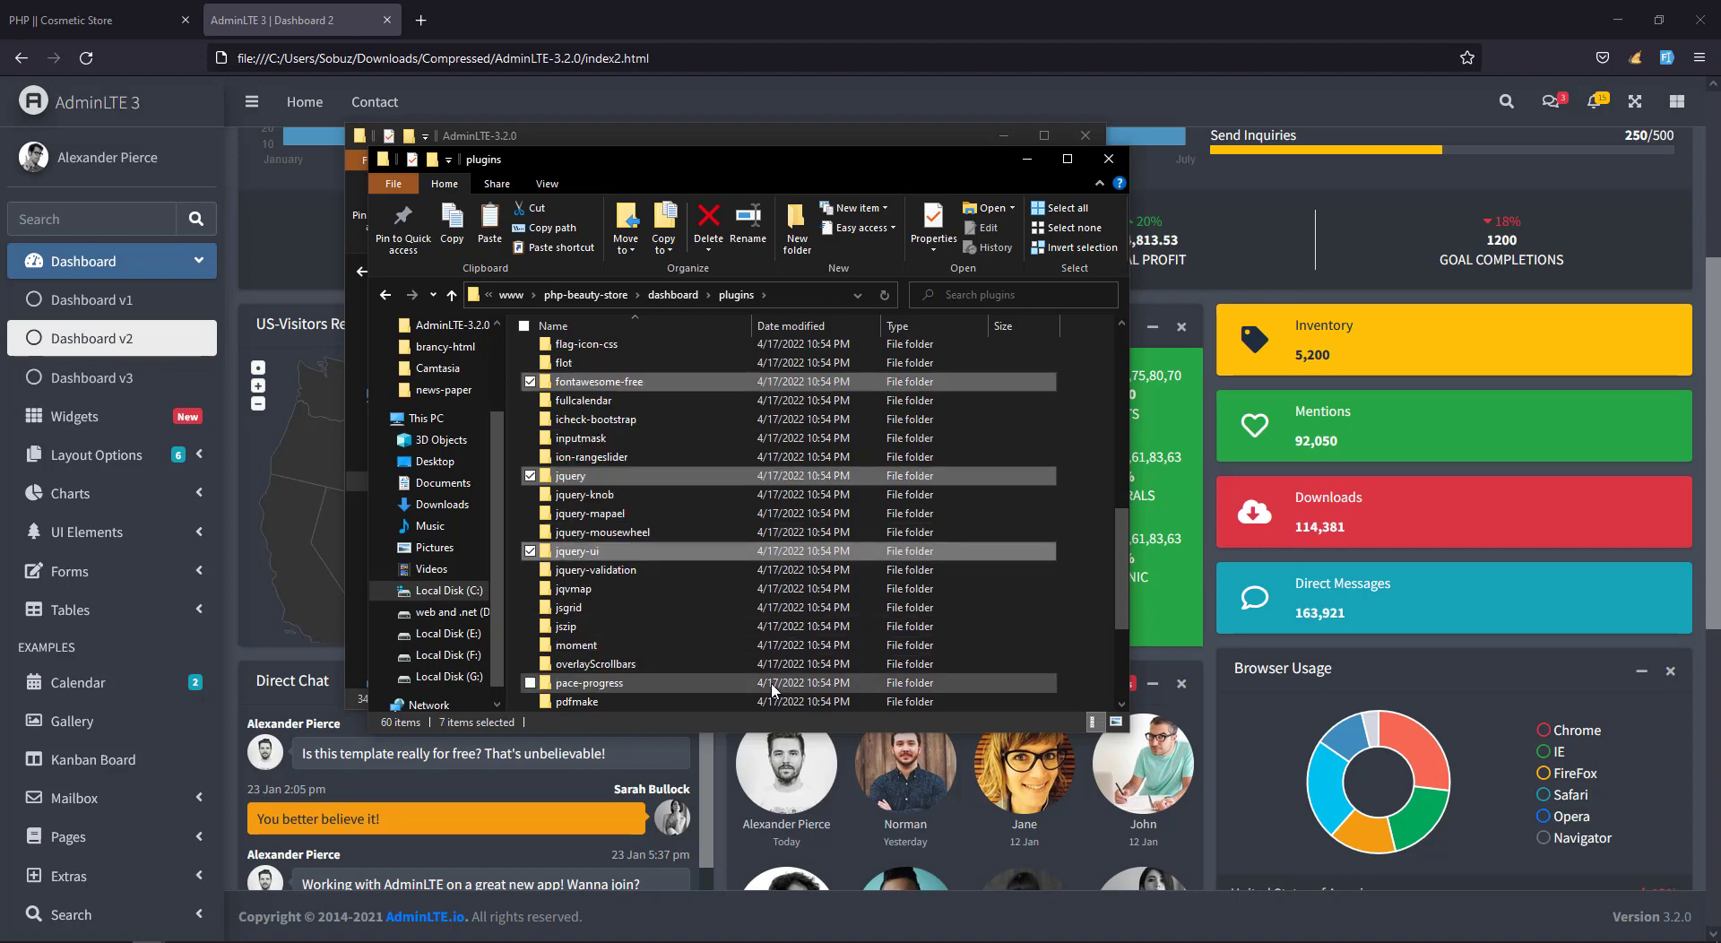
scroll(772, 688, "down", 3)
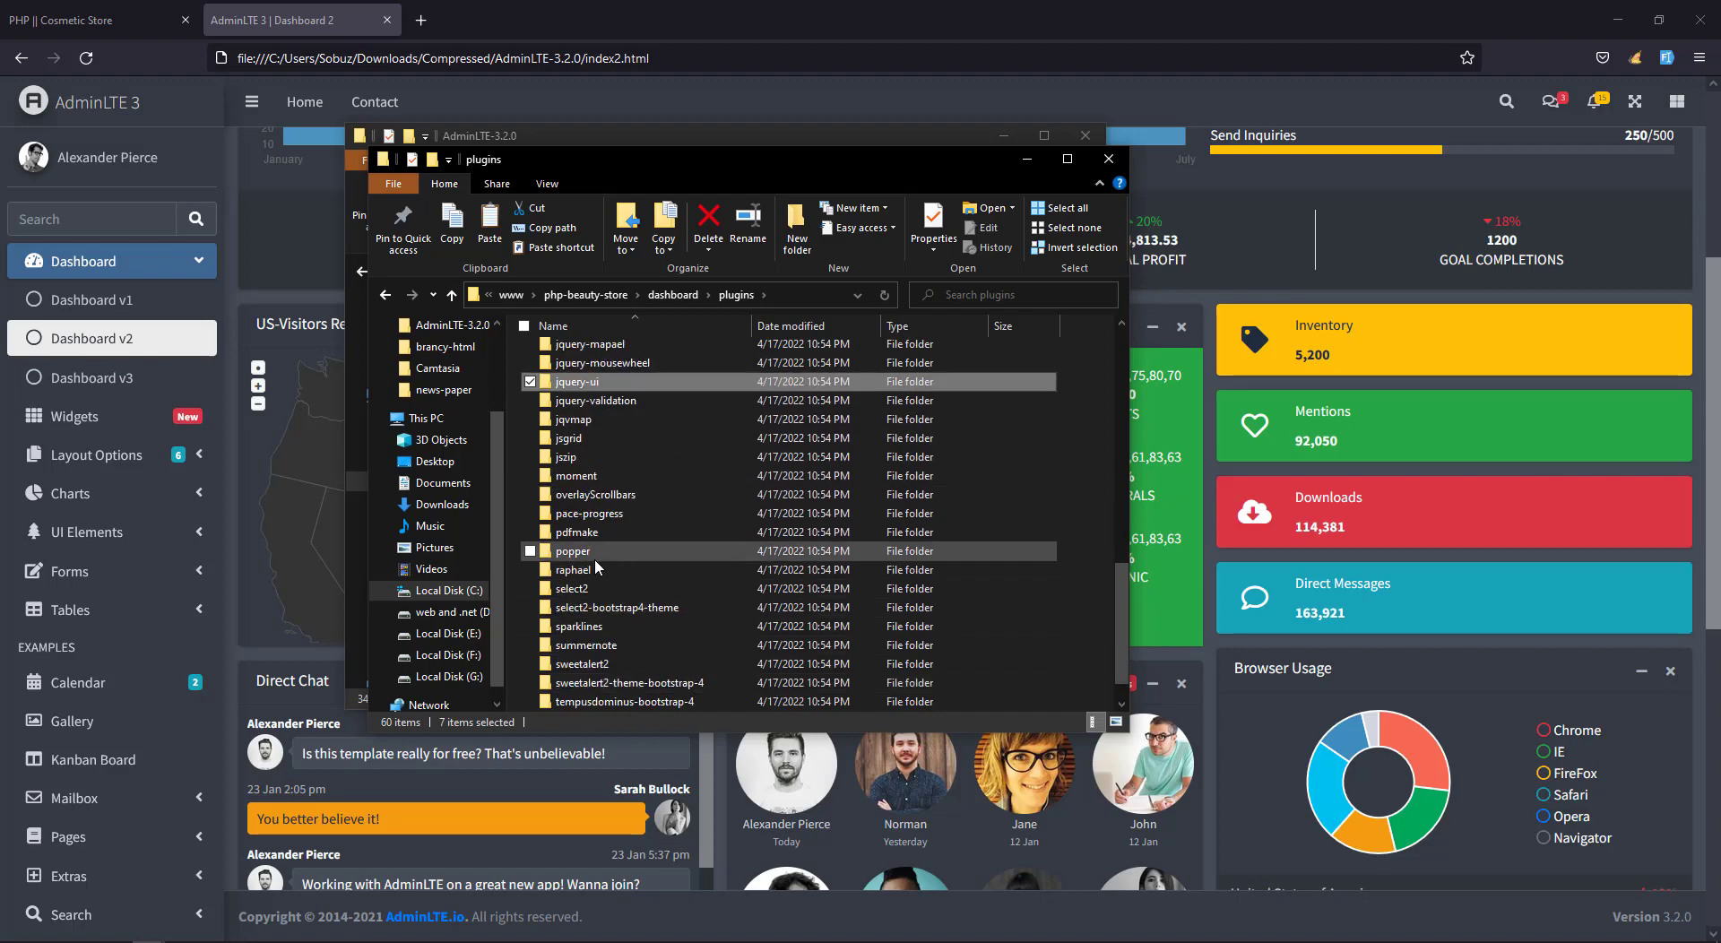
left_click(530, 551)
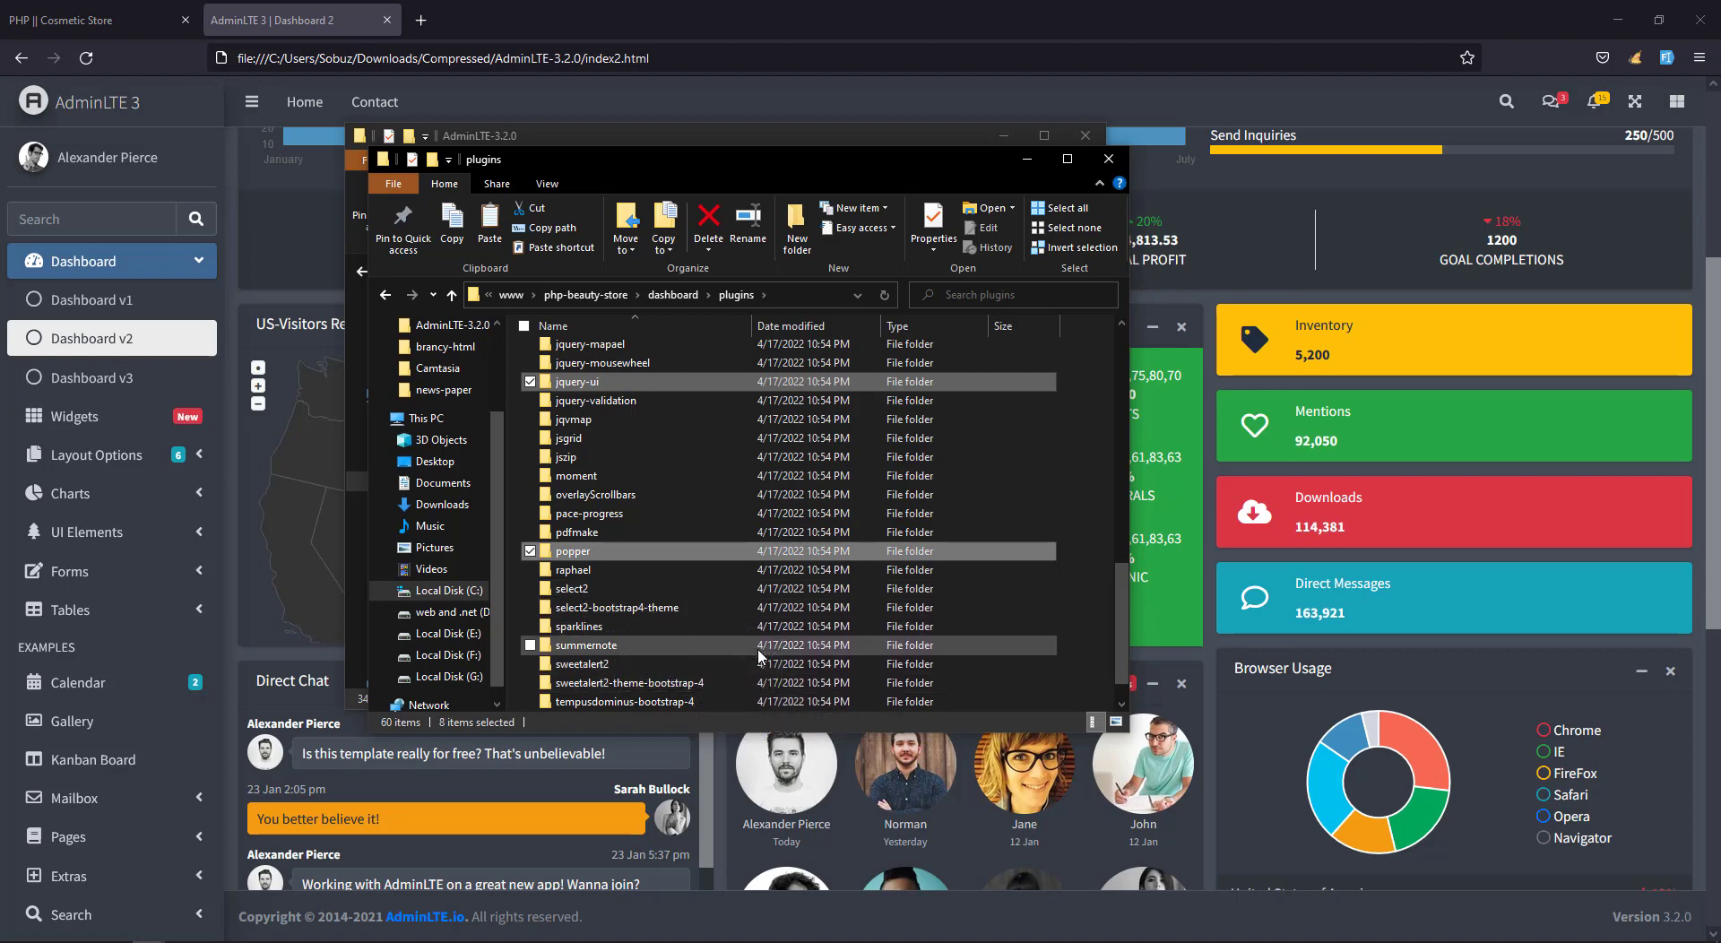
left_click(530, 589)
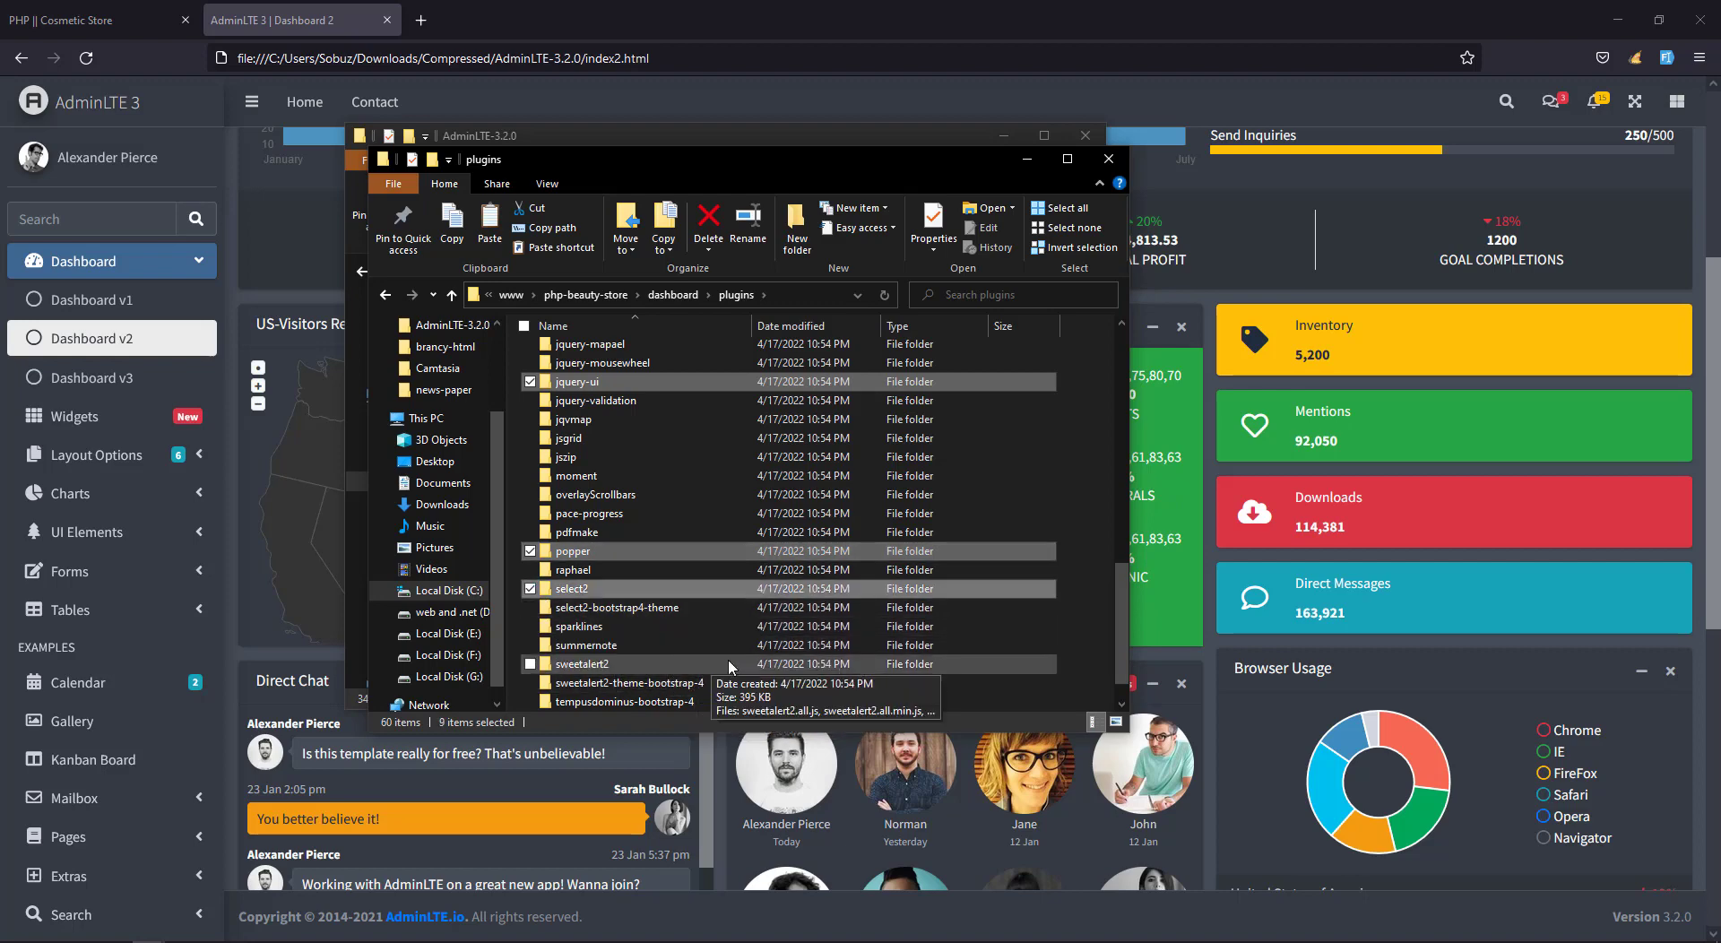
left_click(530, 608)
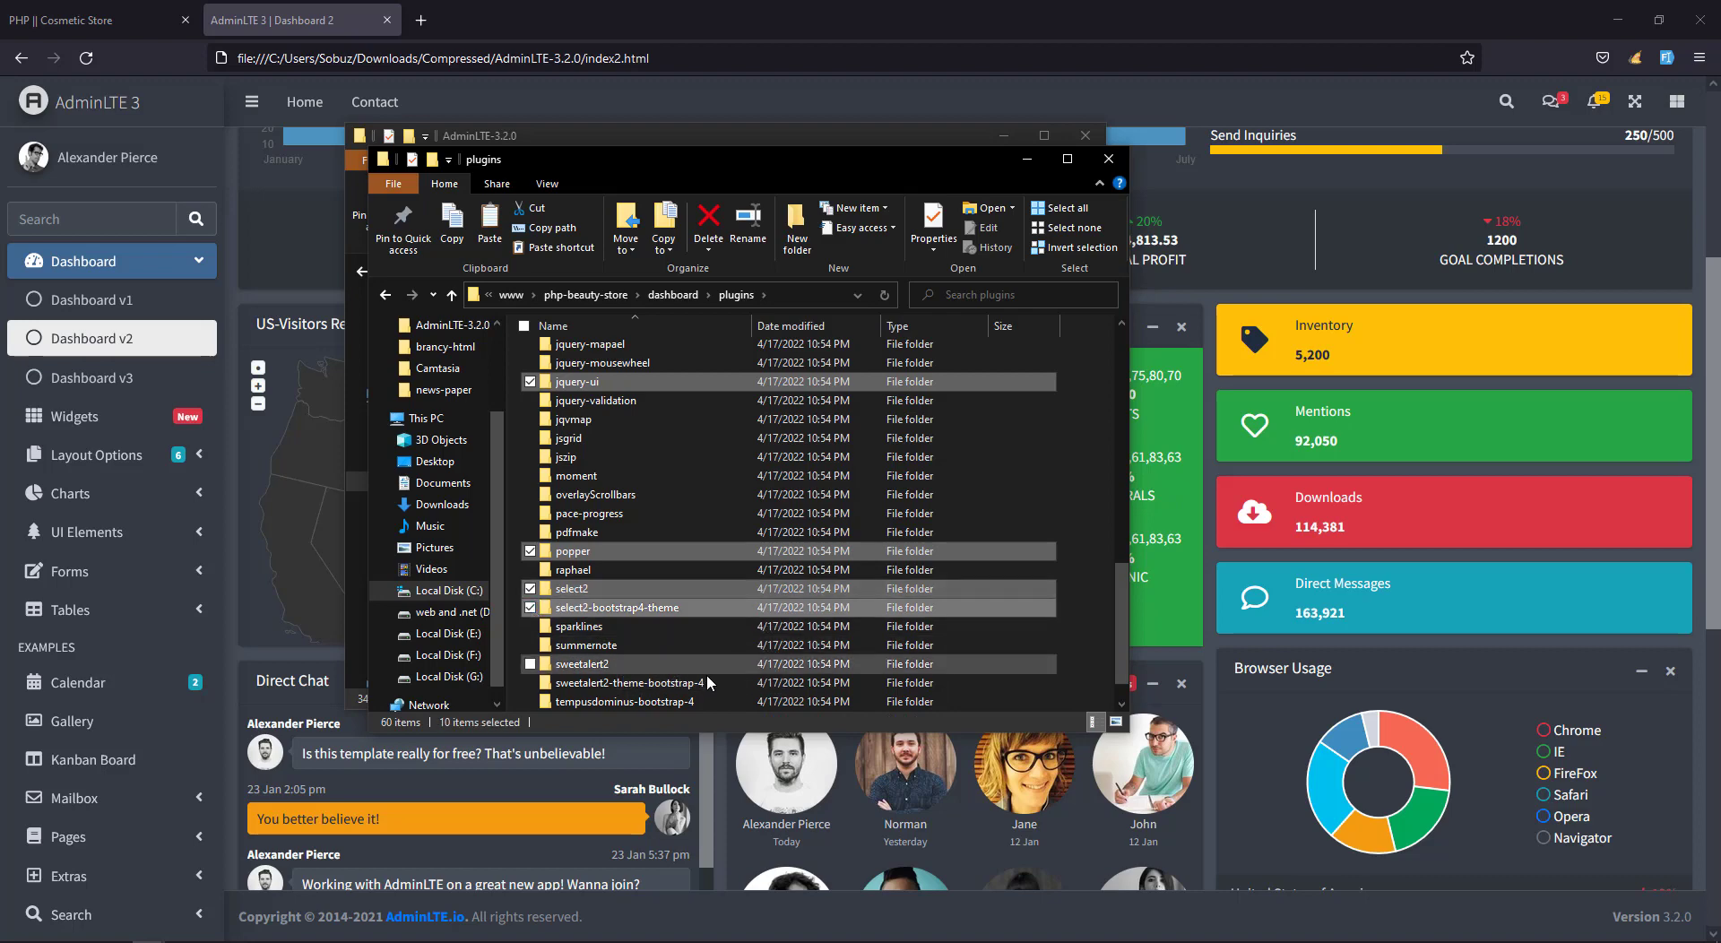
Add the summernote, sweetalert2, toastr and sweetalert2-theme-bootstrap-4 folders to the plugin selection.
scroll(707, 673, "down", 1)
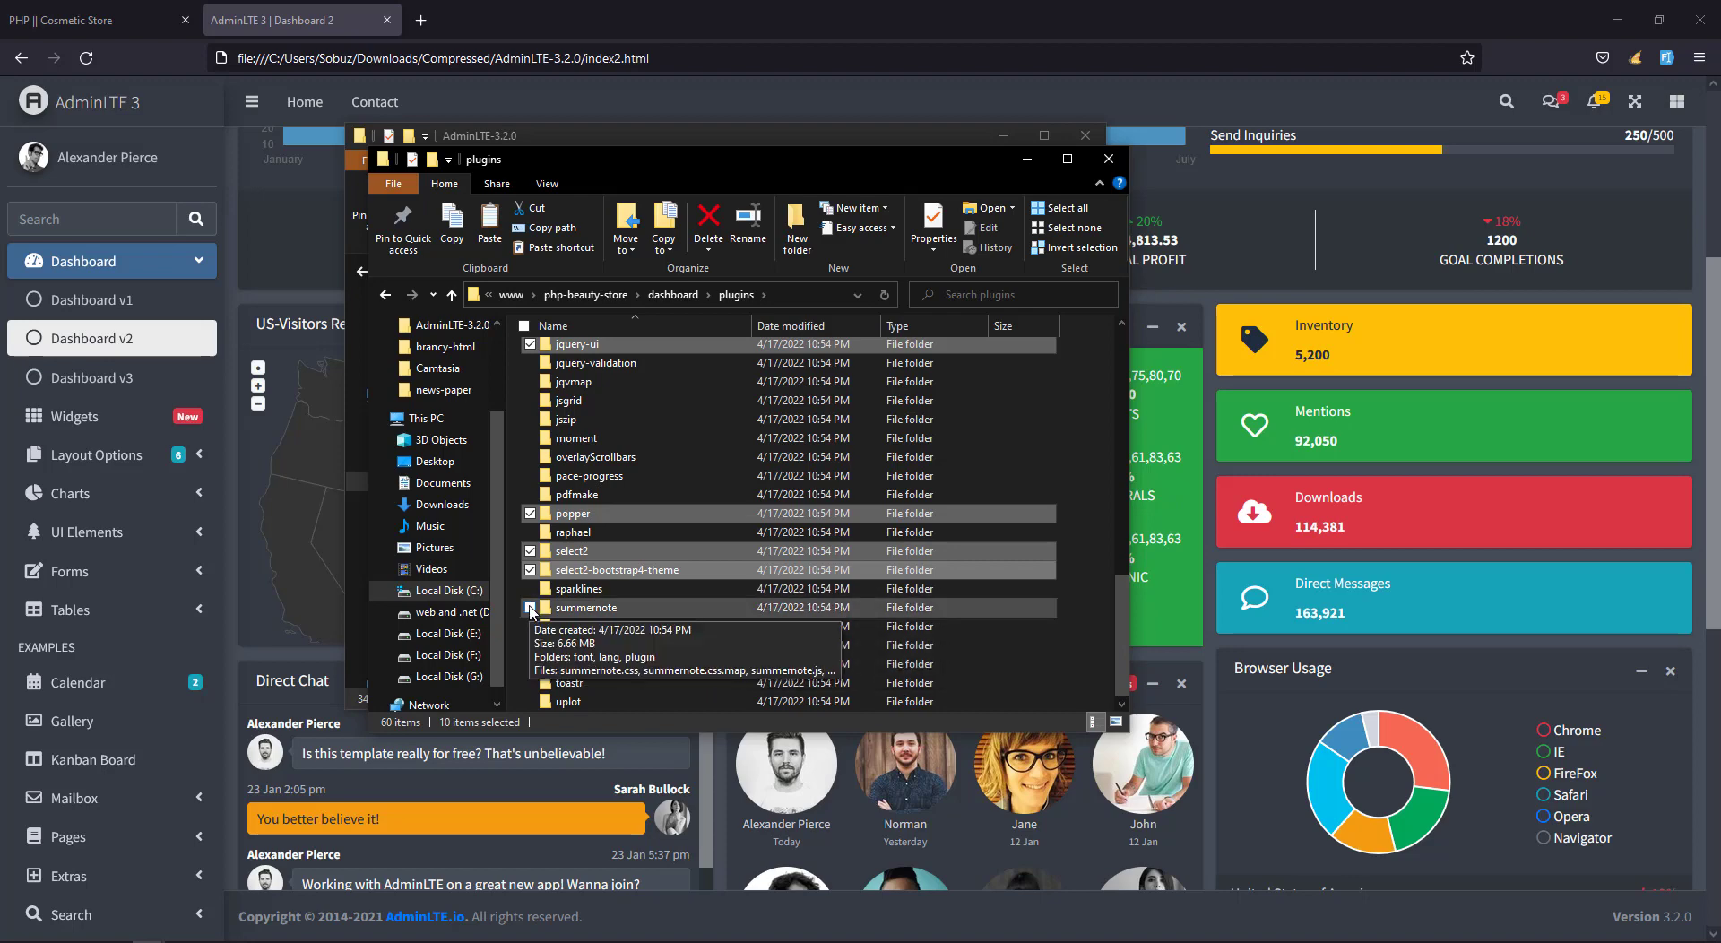
left_click(531, 608)
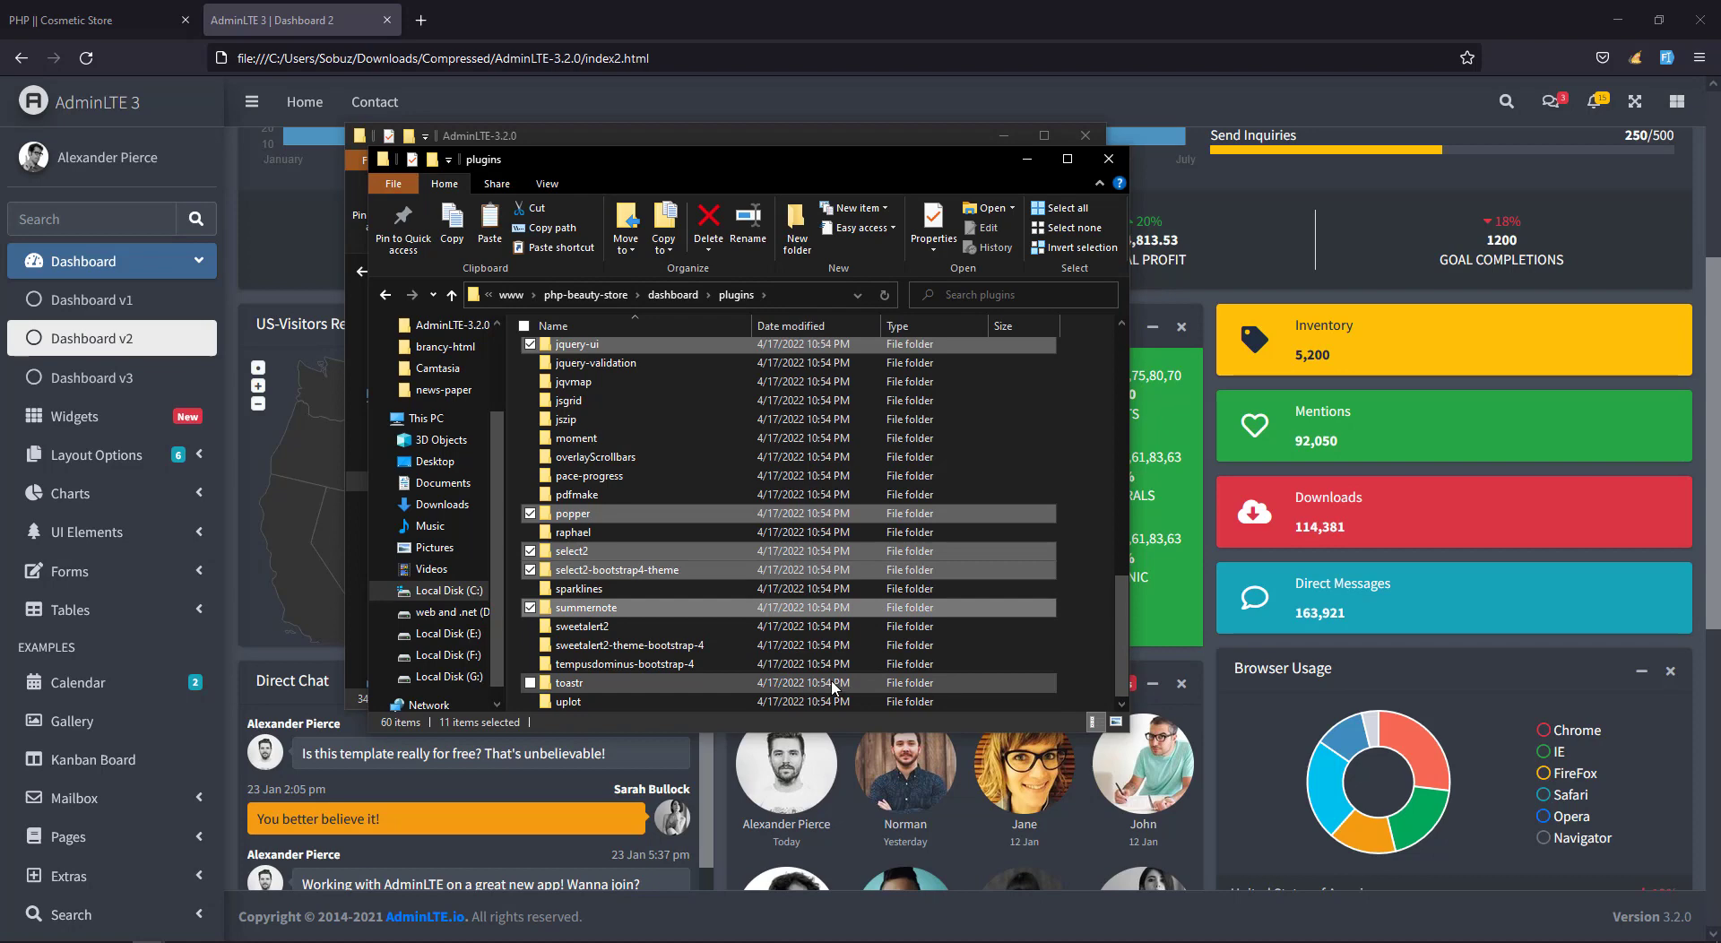
left_click(532, 627)
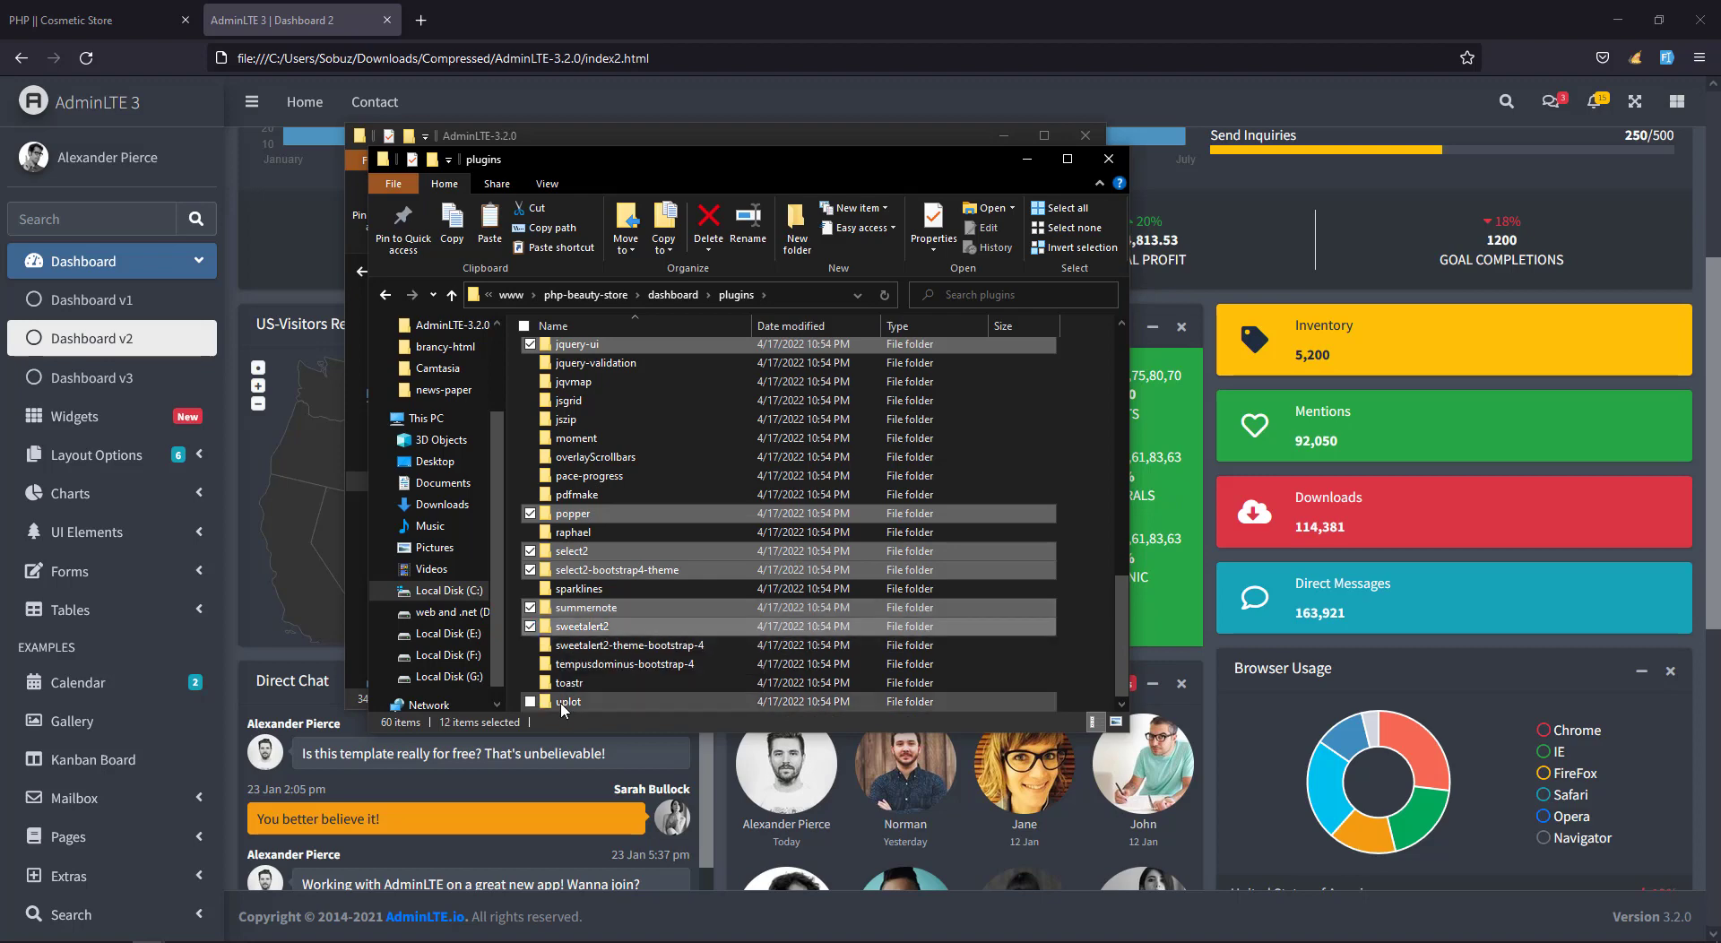
left_click(531, 683)
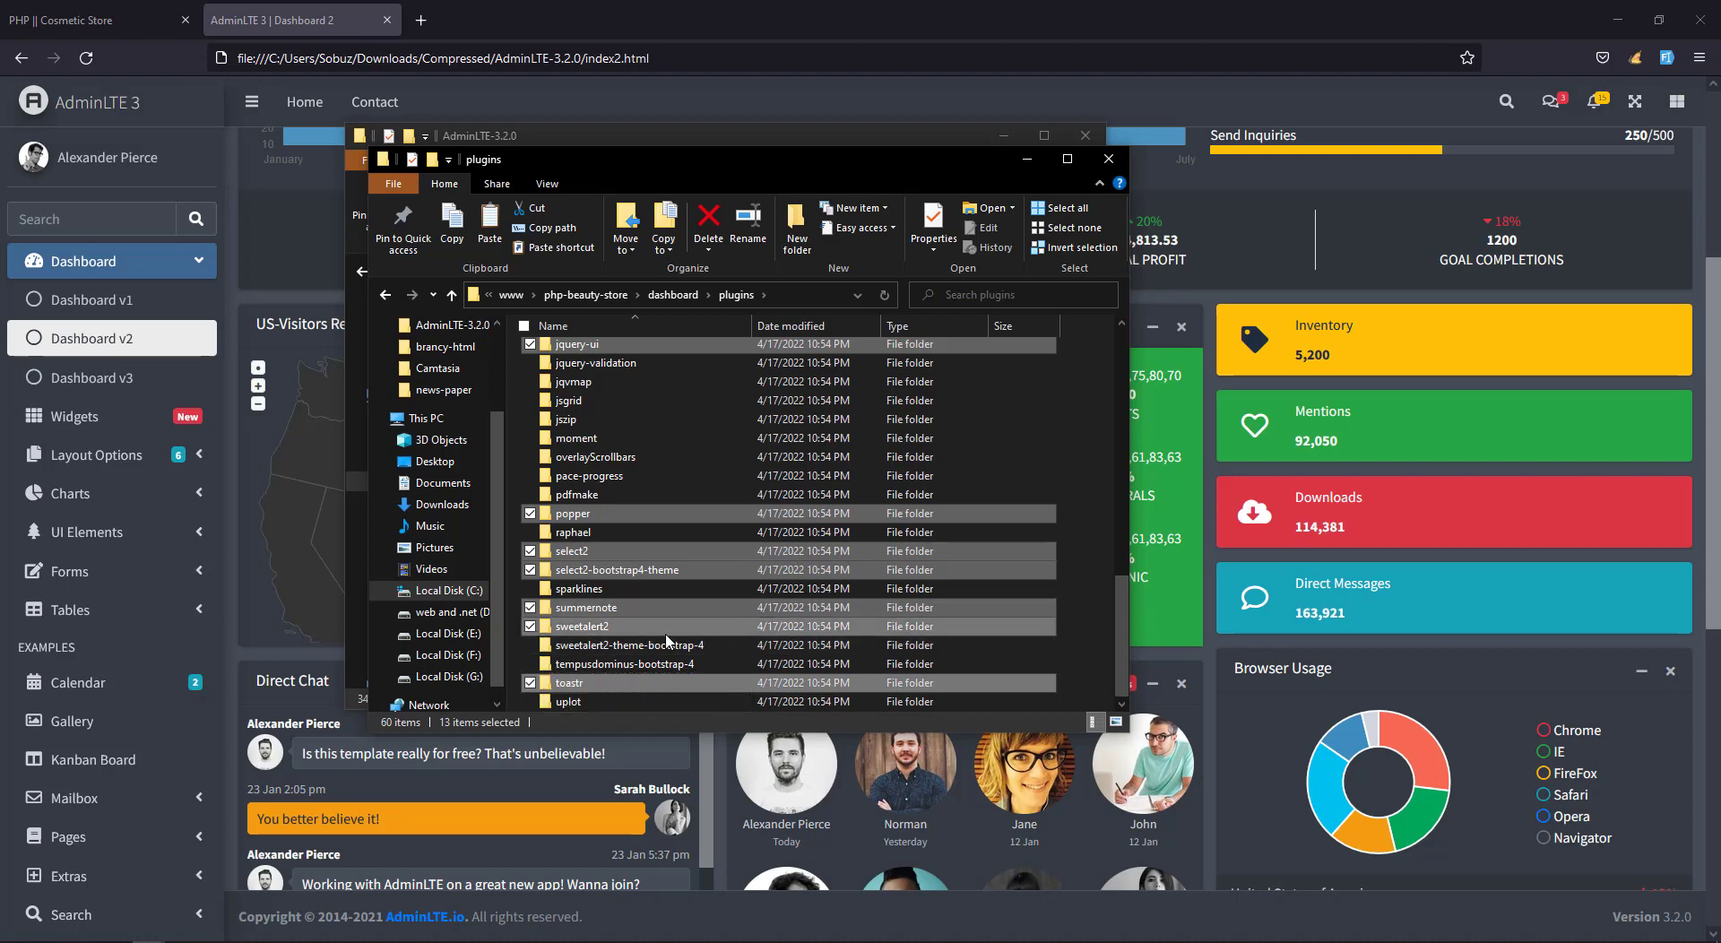
left_click(531, 646)
Invert the selection in the plugins folder and delete all the plugin folders that are not needed.
scroll(674, 629, "up", 10)
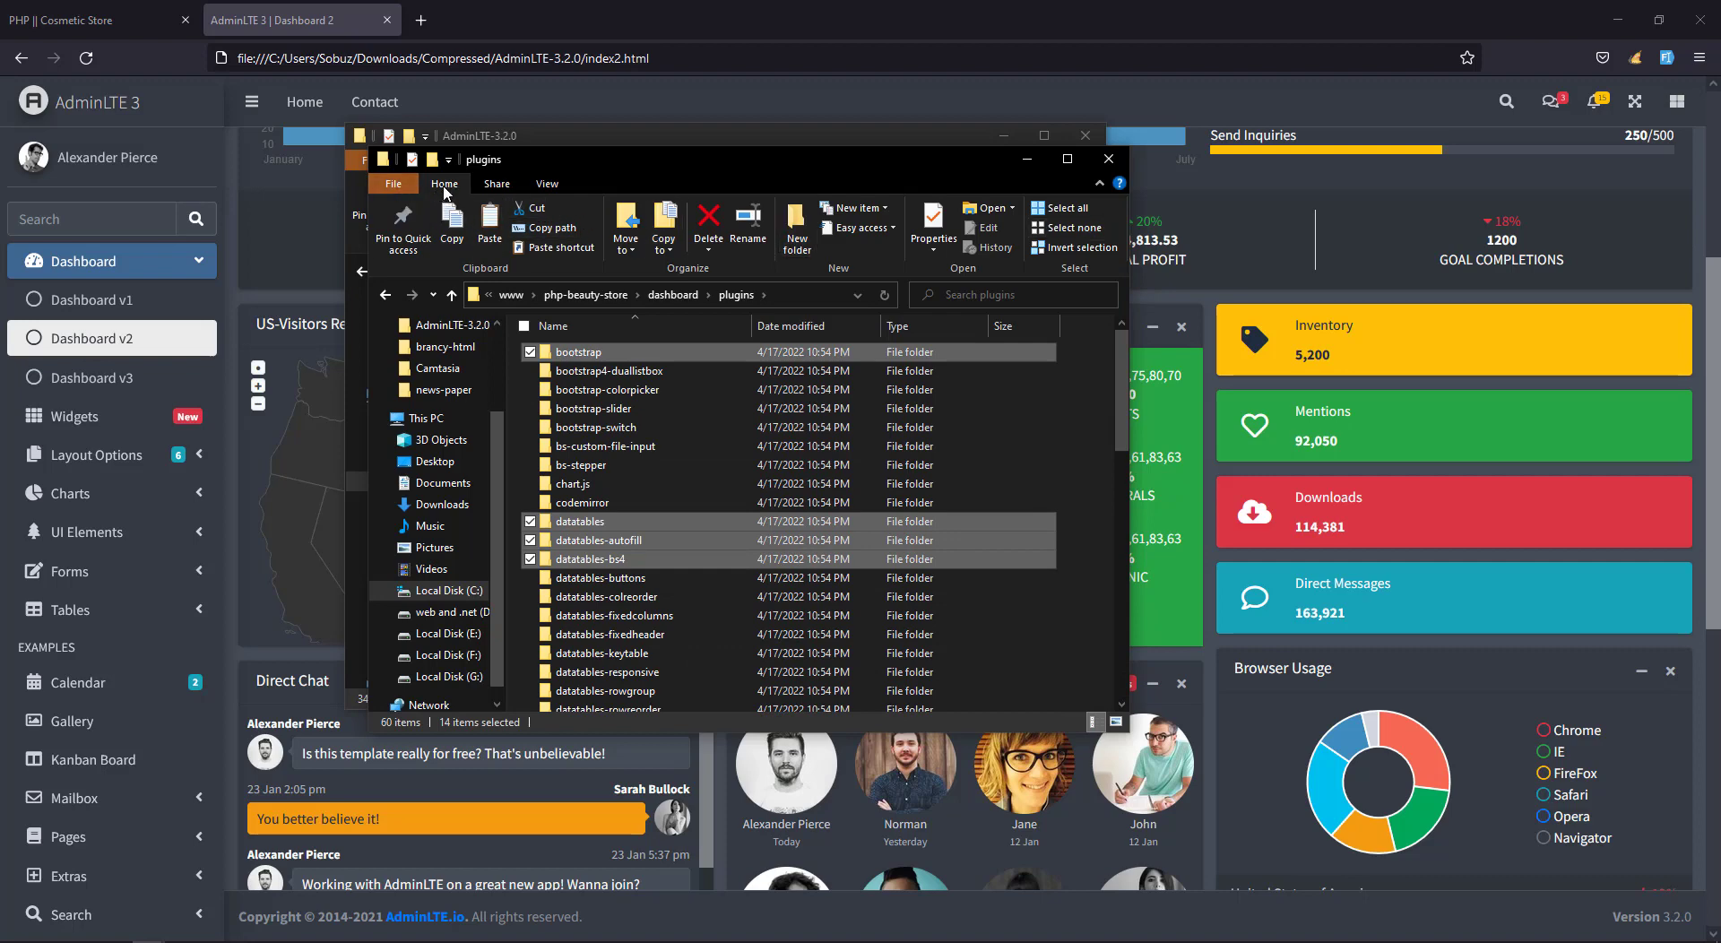
left_click(1081, 247)
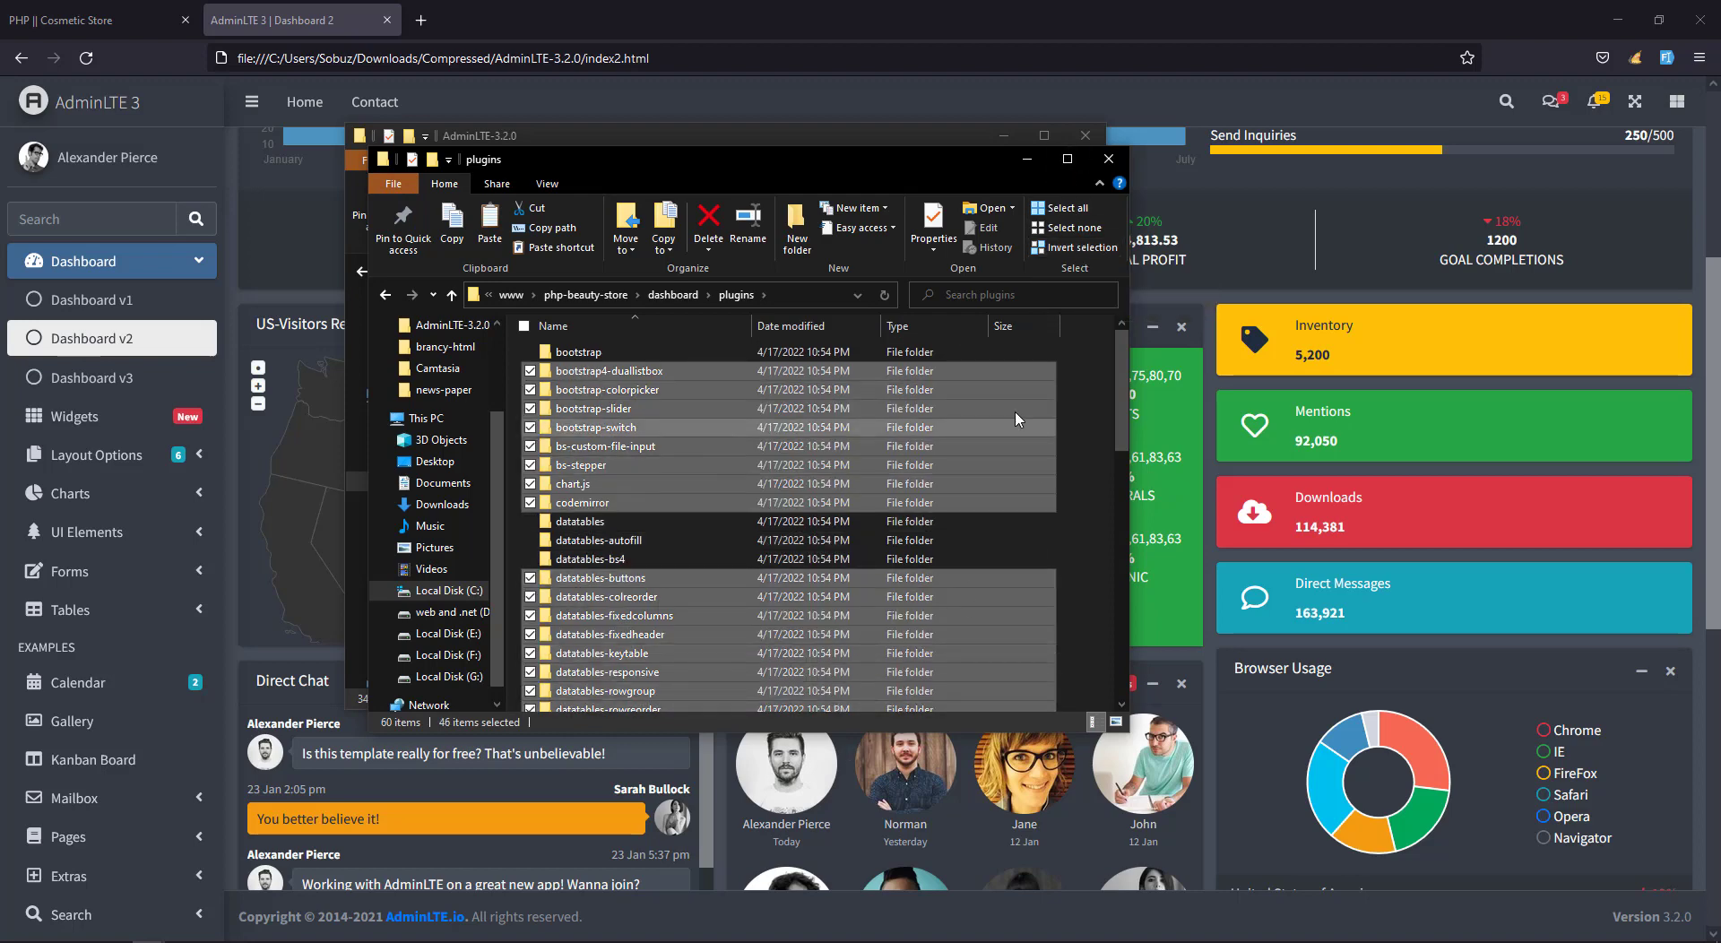
left_click(713, 224)
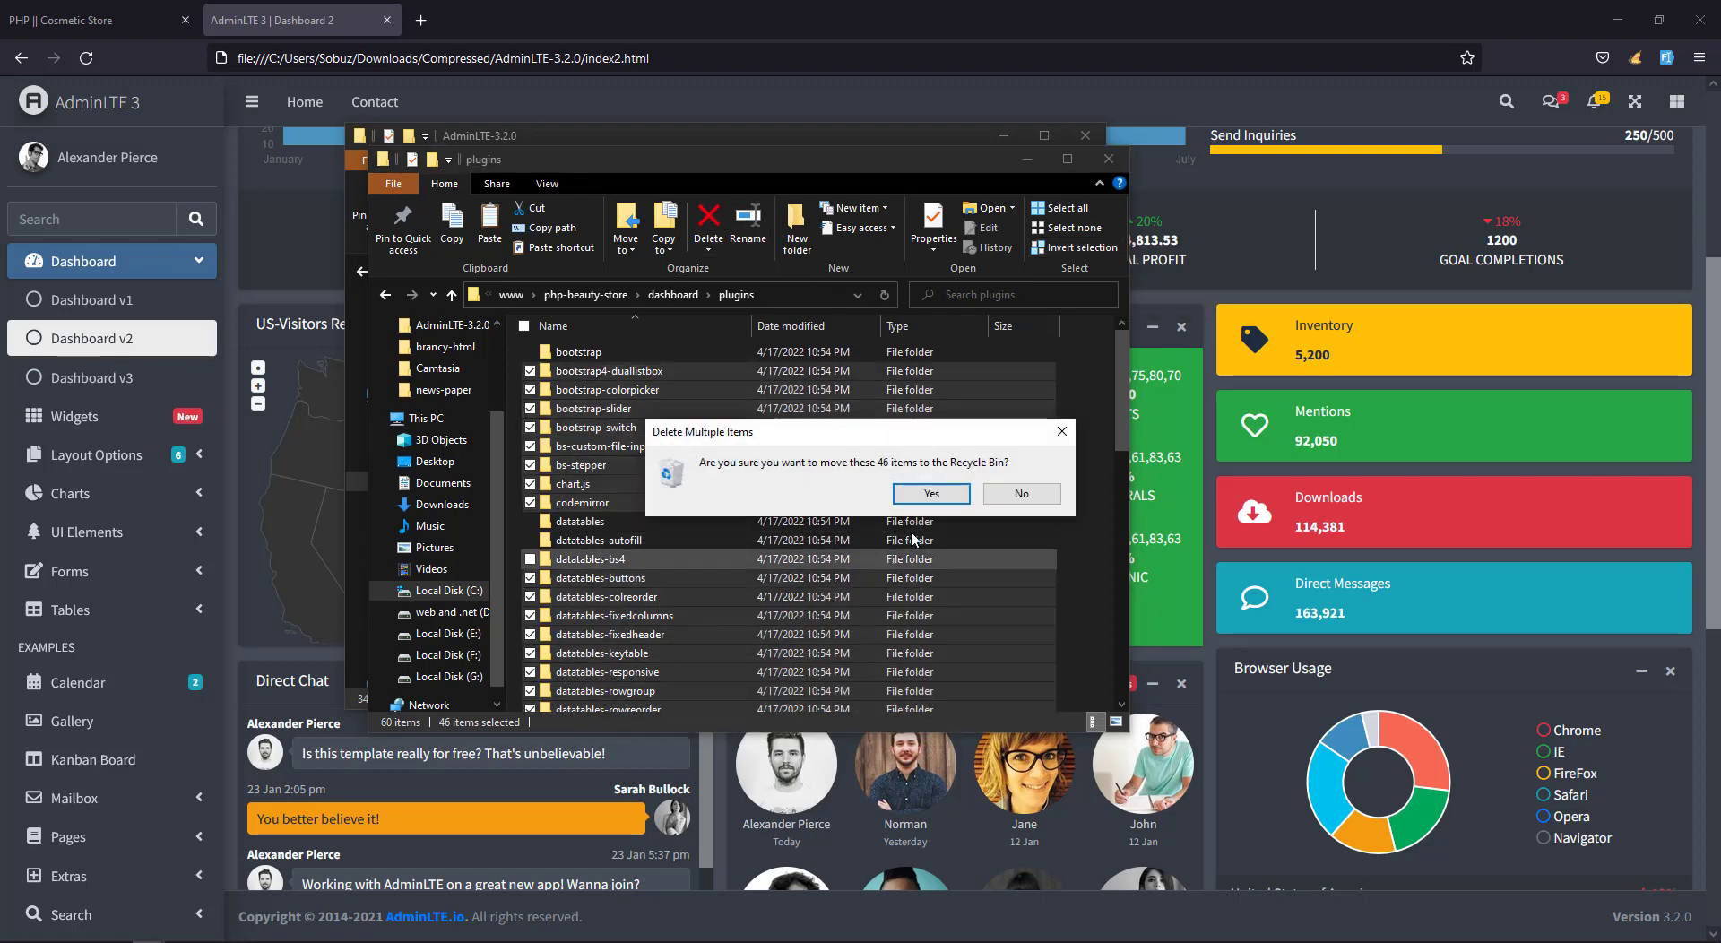
left_click(937, 500)
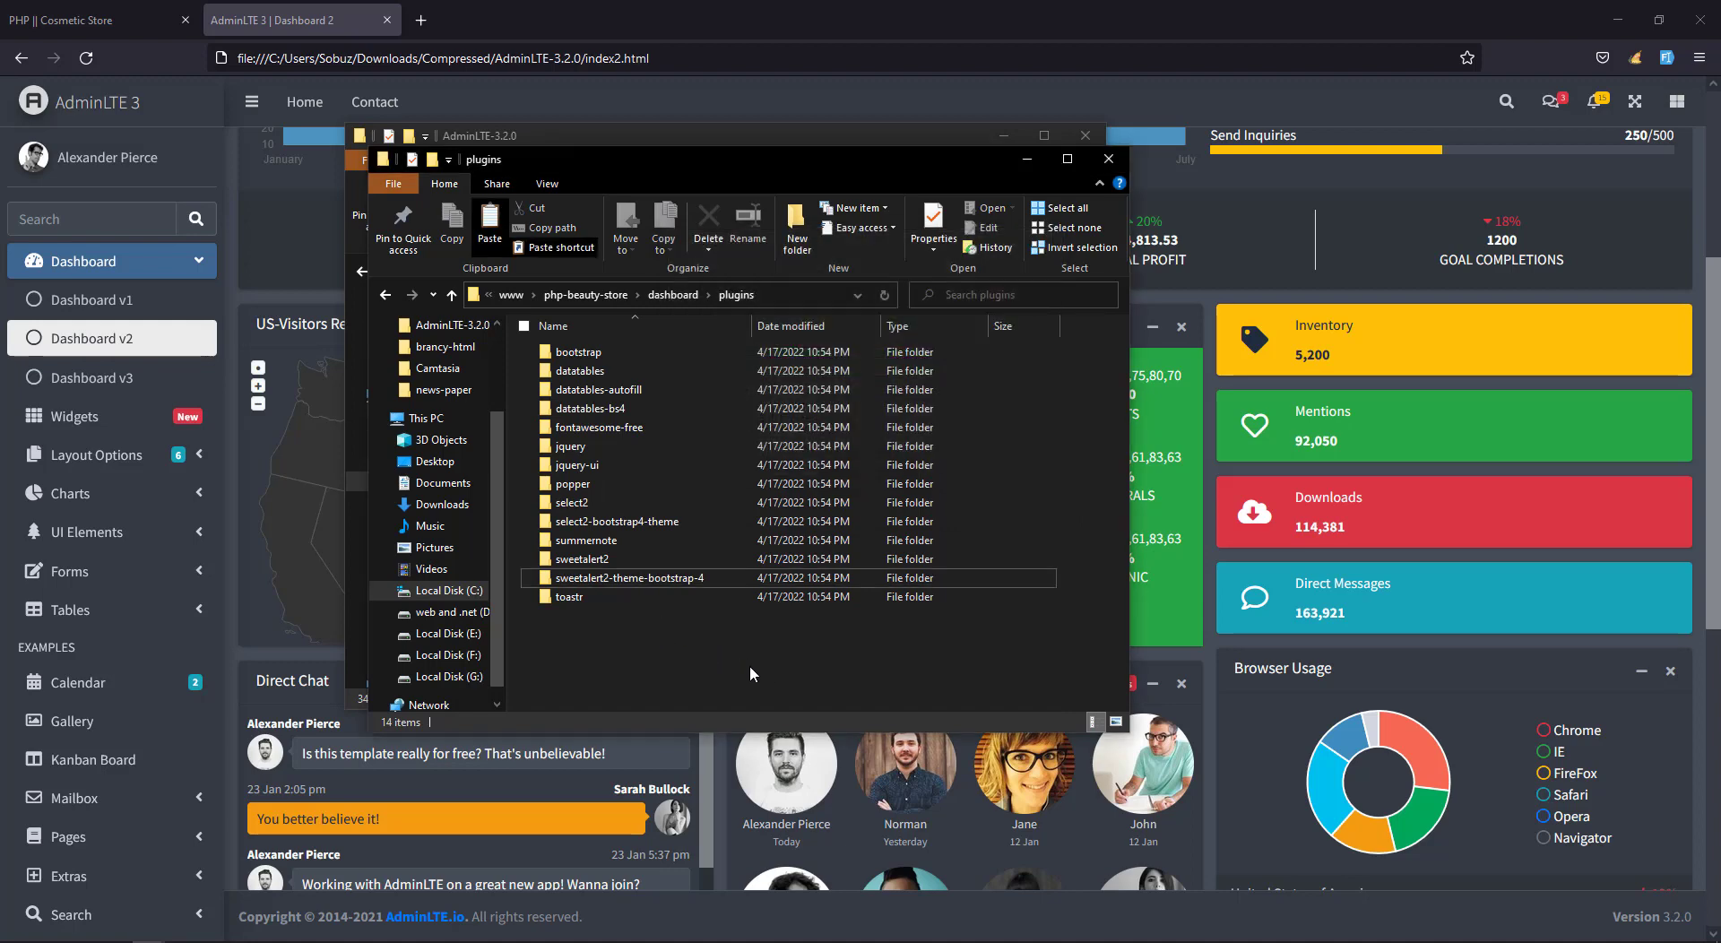
Check the combined size of all remaining plugin folders in their properties.
left_click_drag(682, 675, 531, 350)
right_click(582, 398)
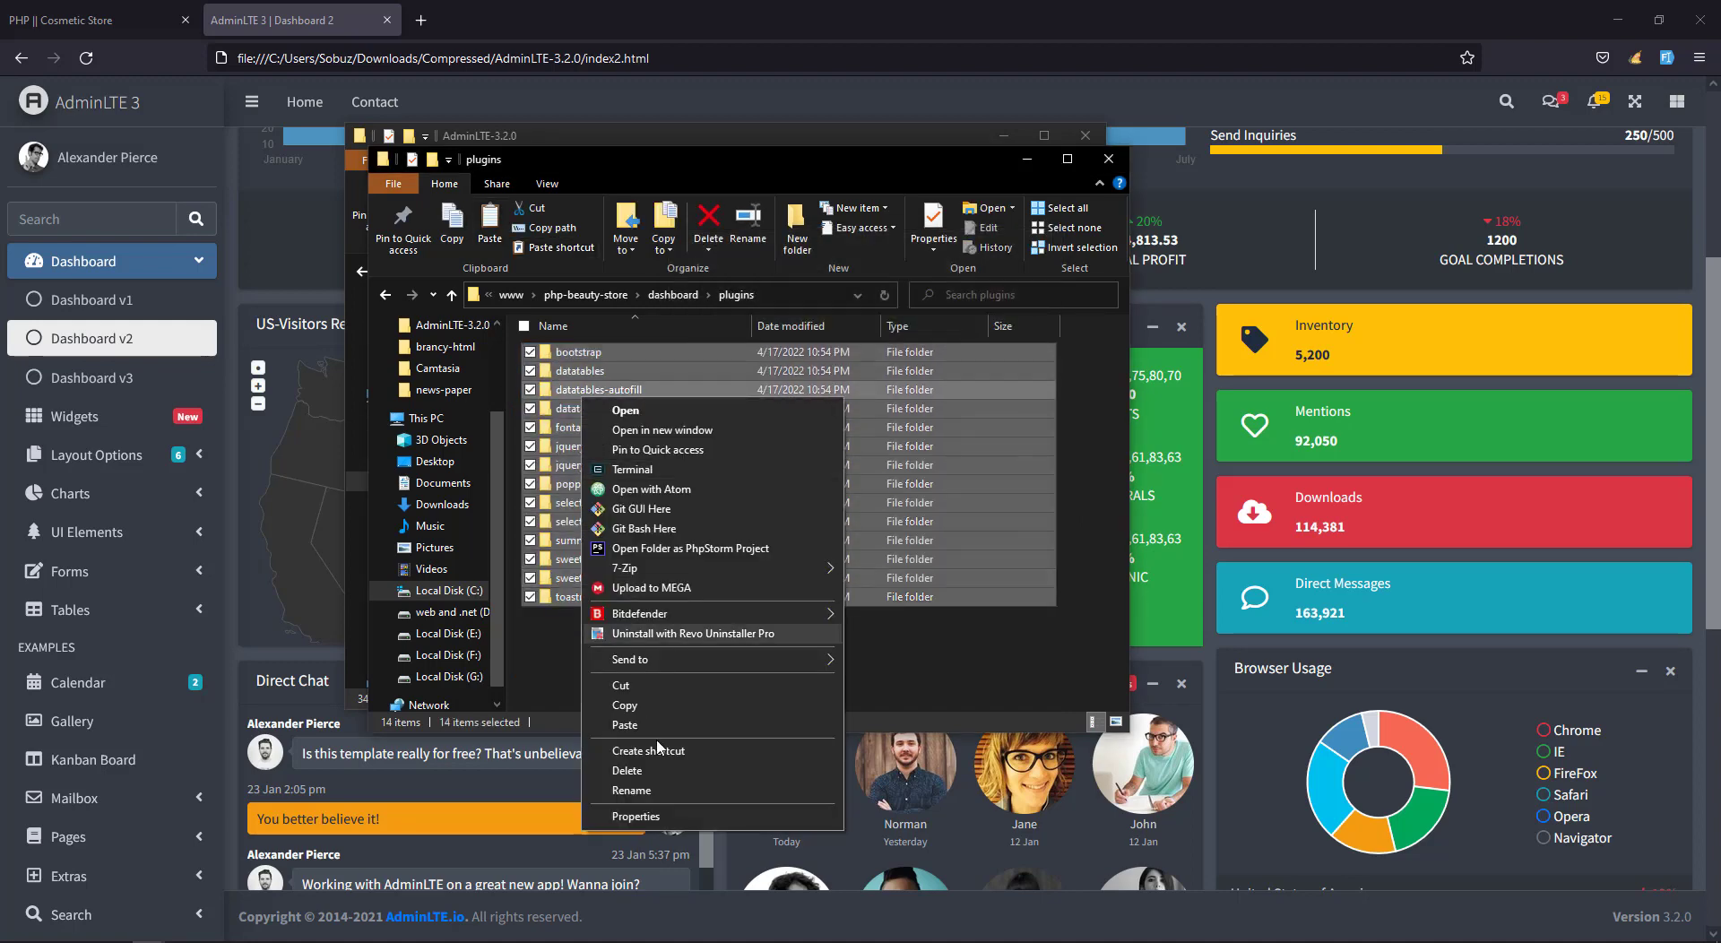
left_click(662, 821)
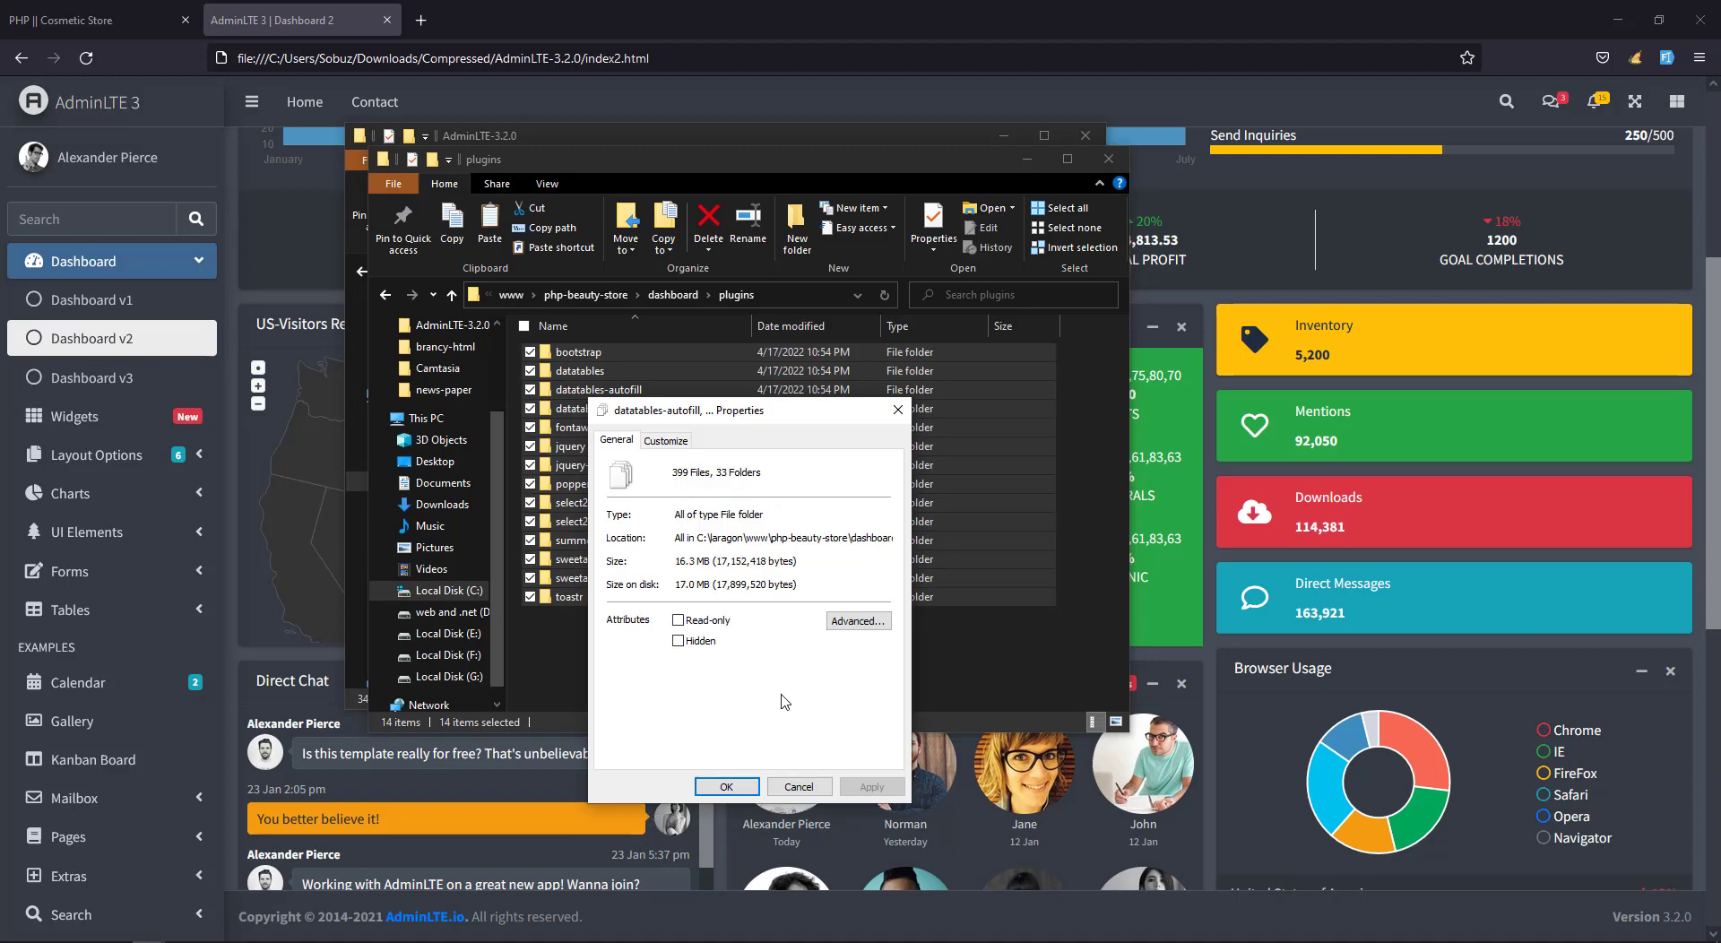
left_click(897, 412)
left_click(738, 648)
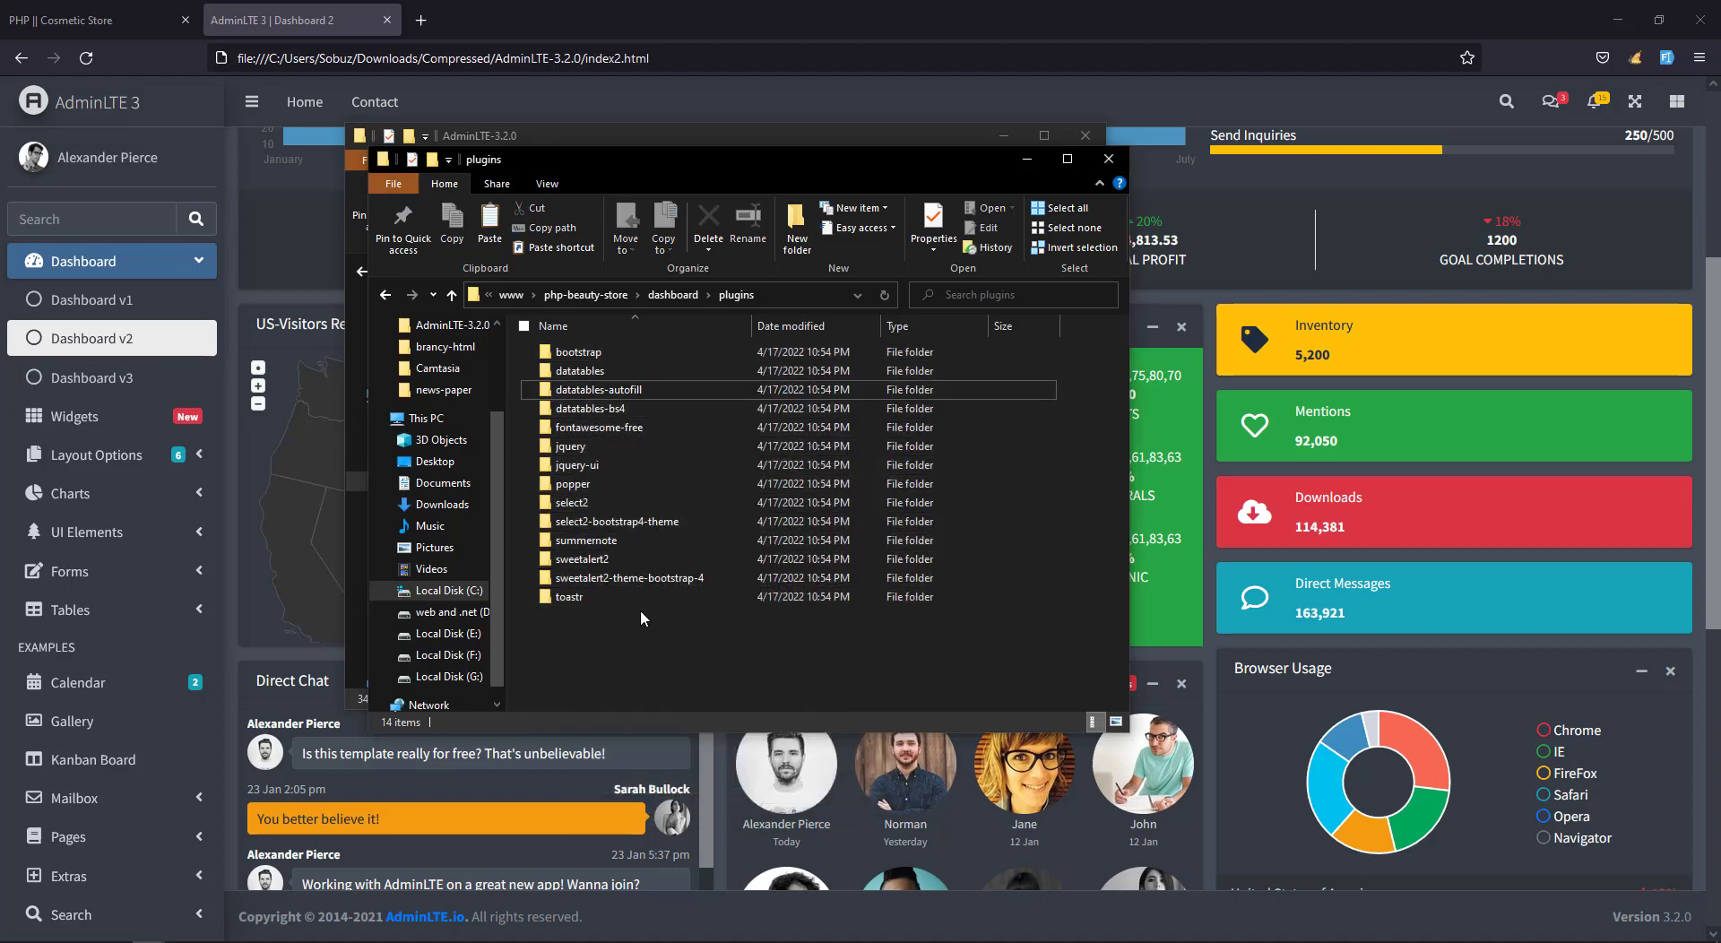
Look at the files inside the sweetalert2 folder and return to the plugins folder.
double_click(581, 558)
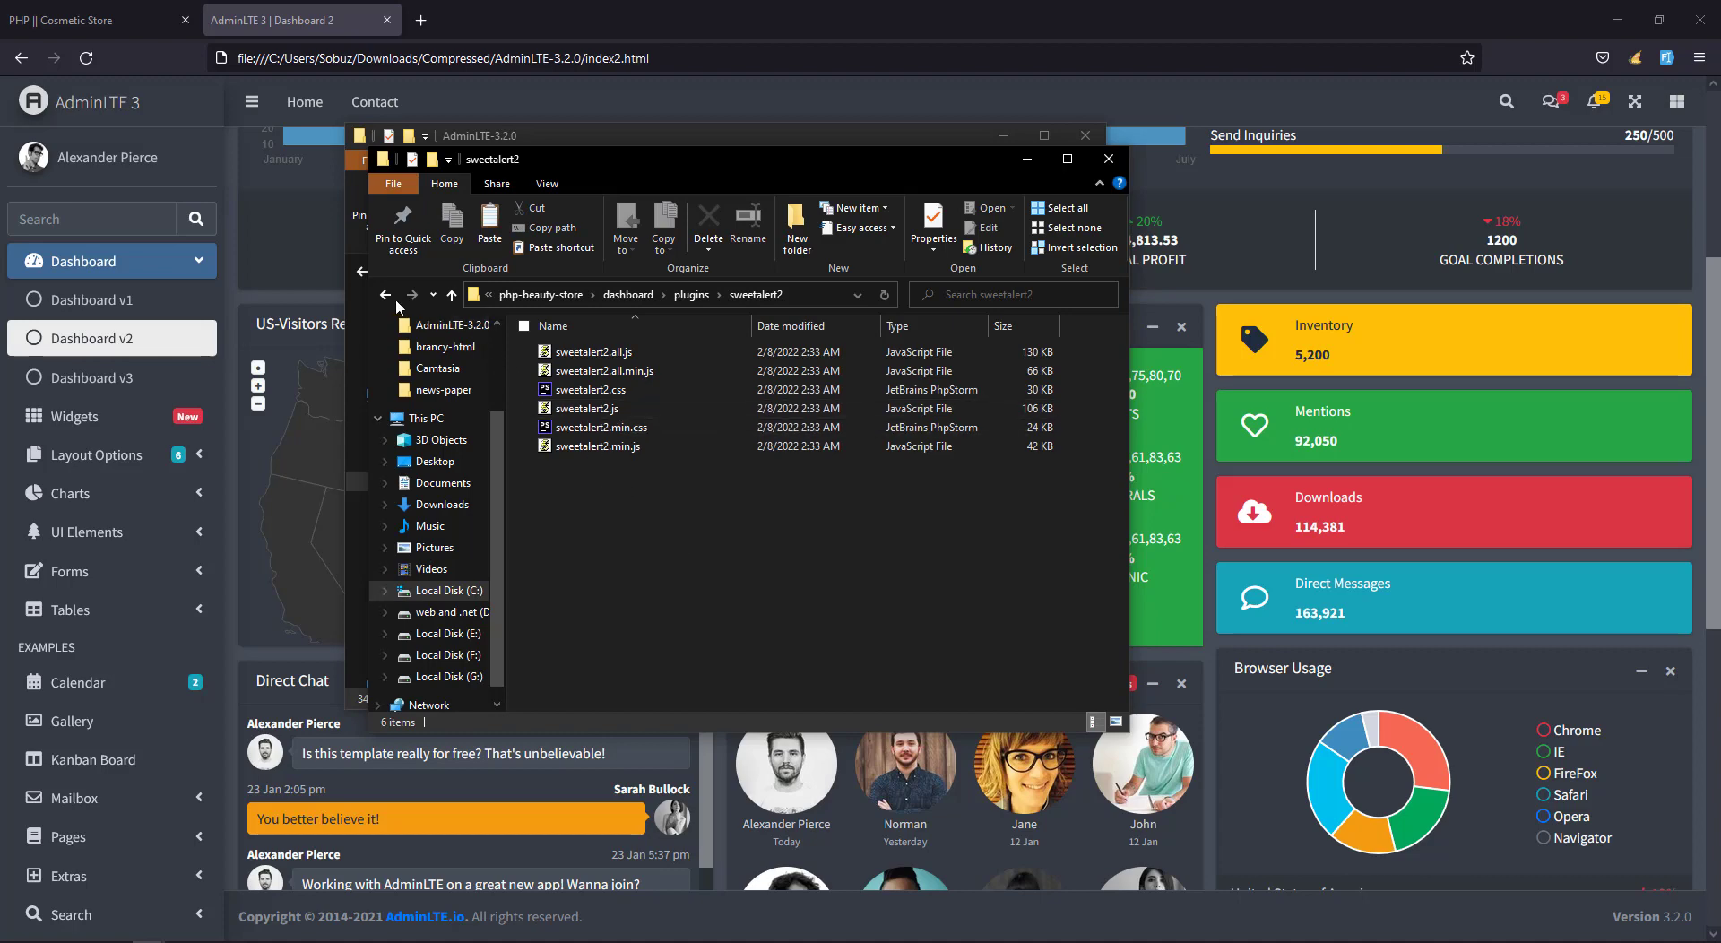
key("alt+Left")
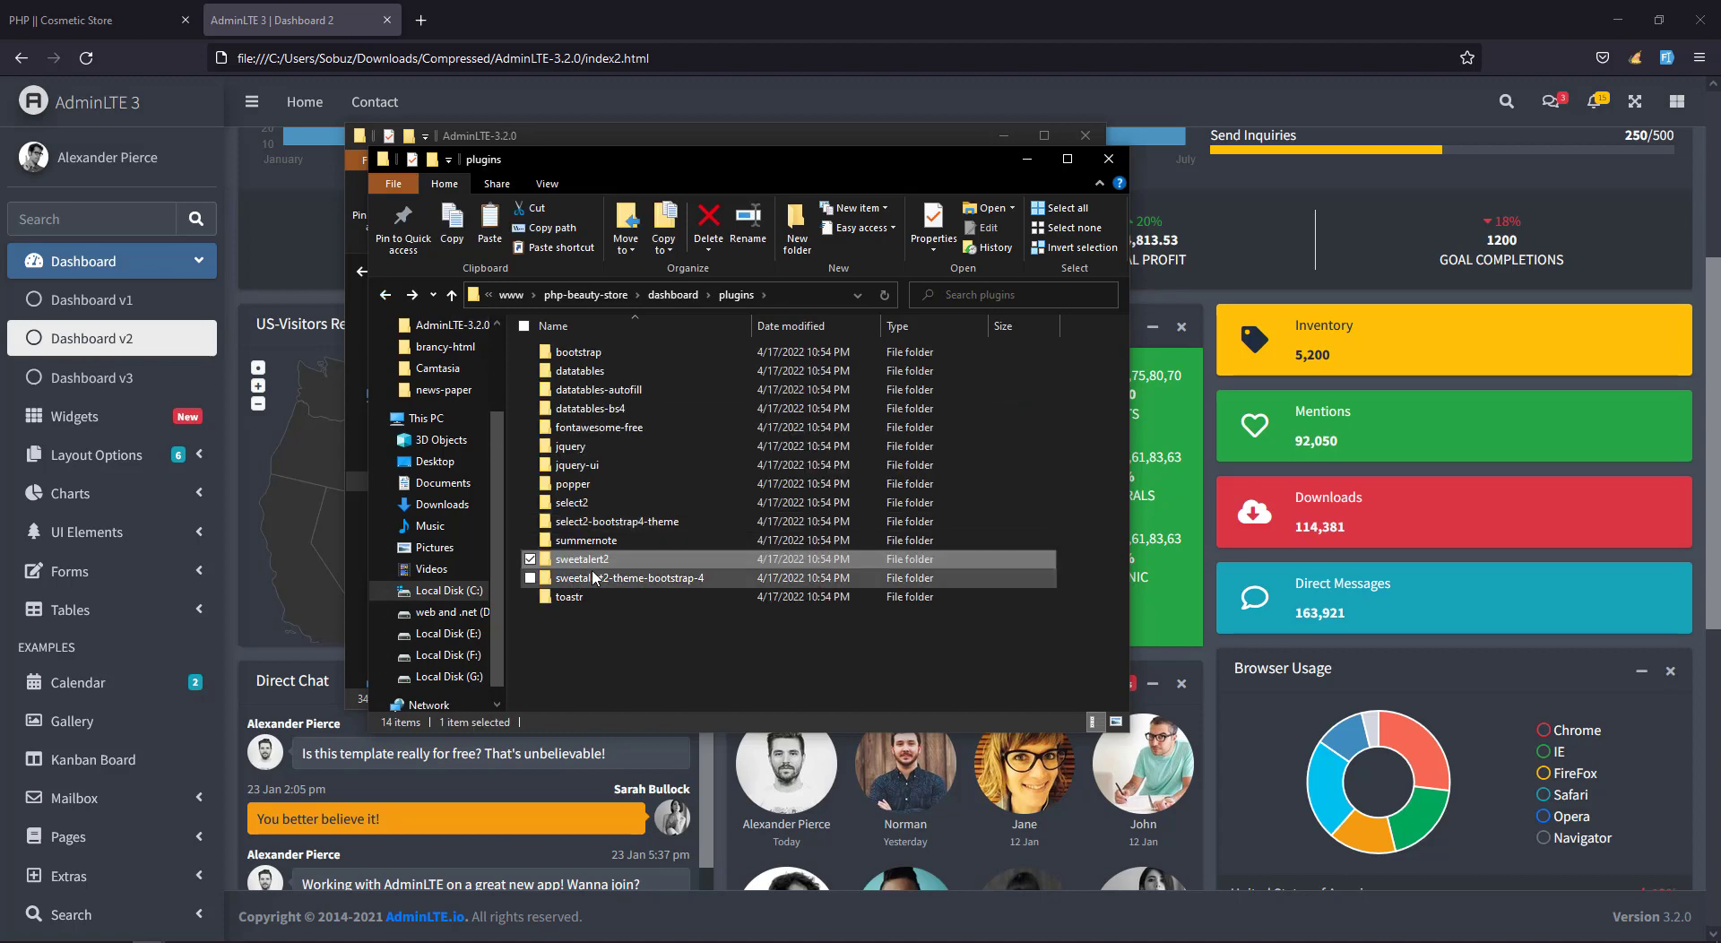
double_click(623, 561)
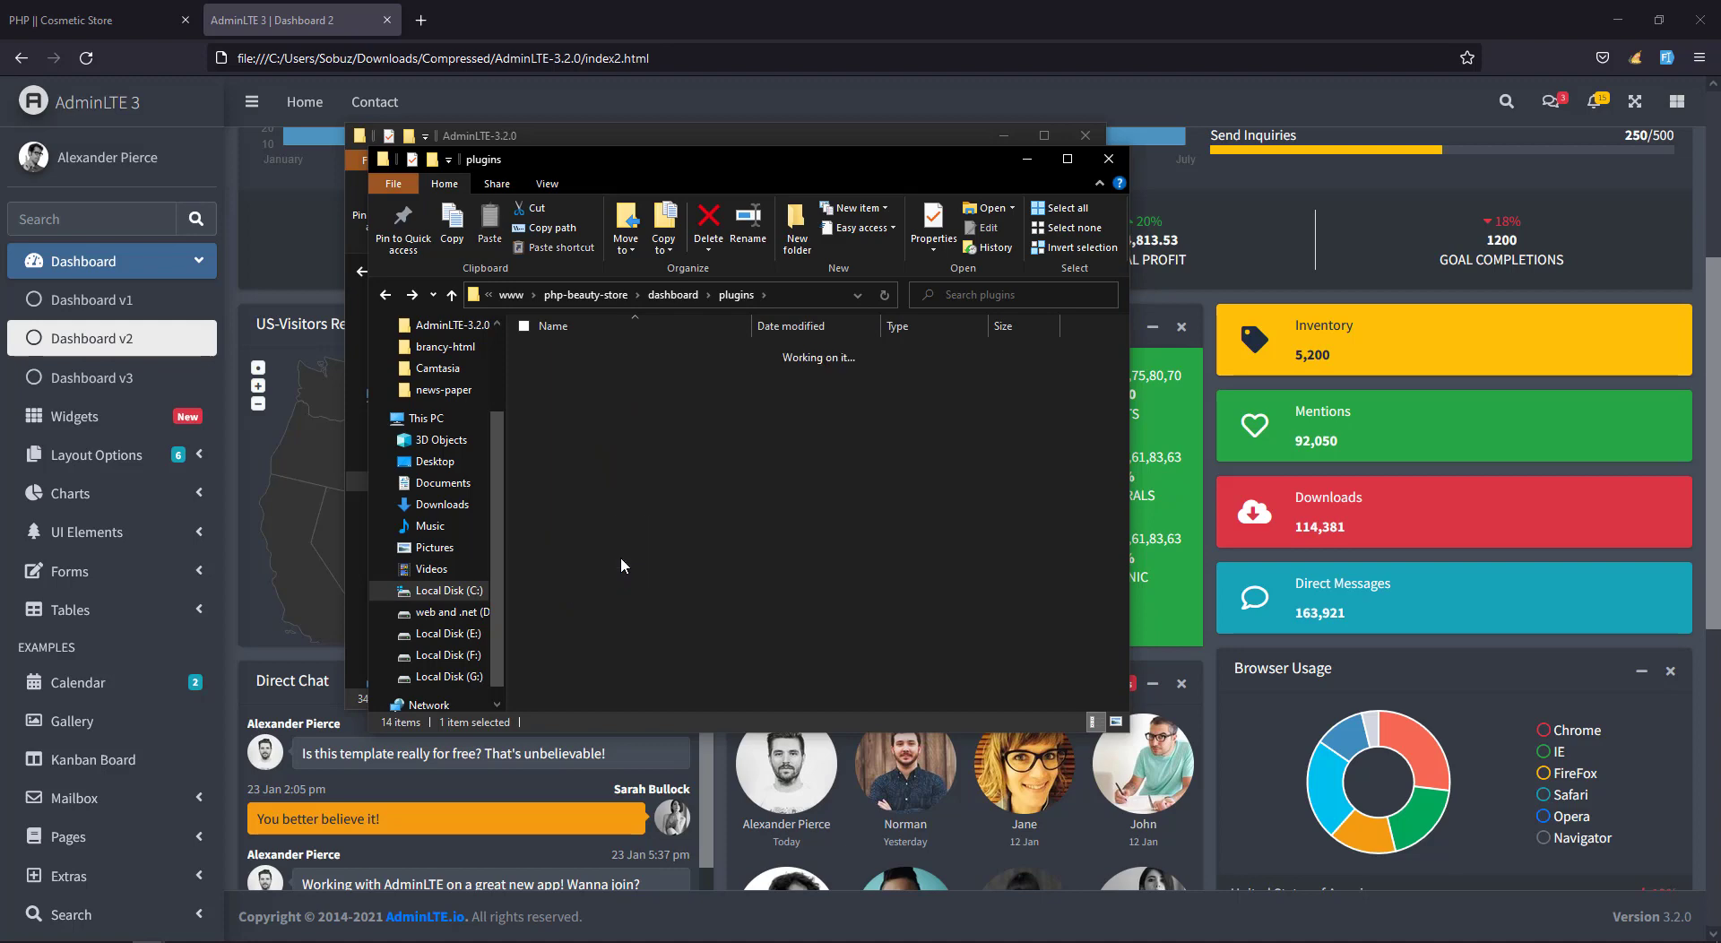
key("alt+Left")
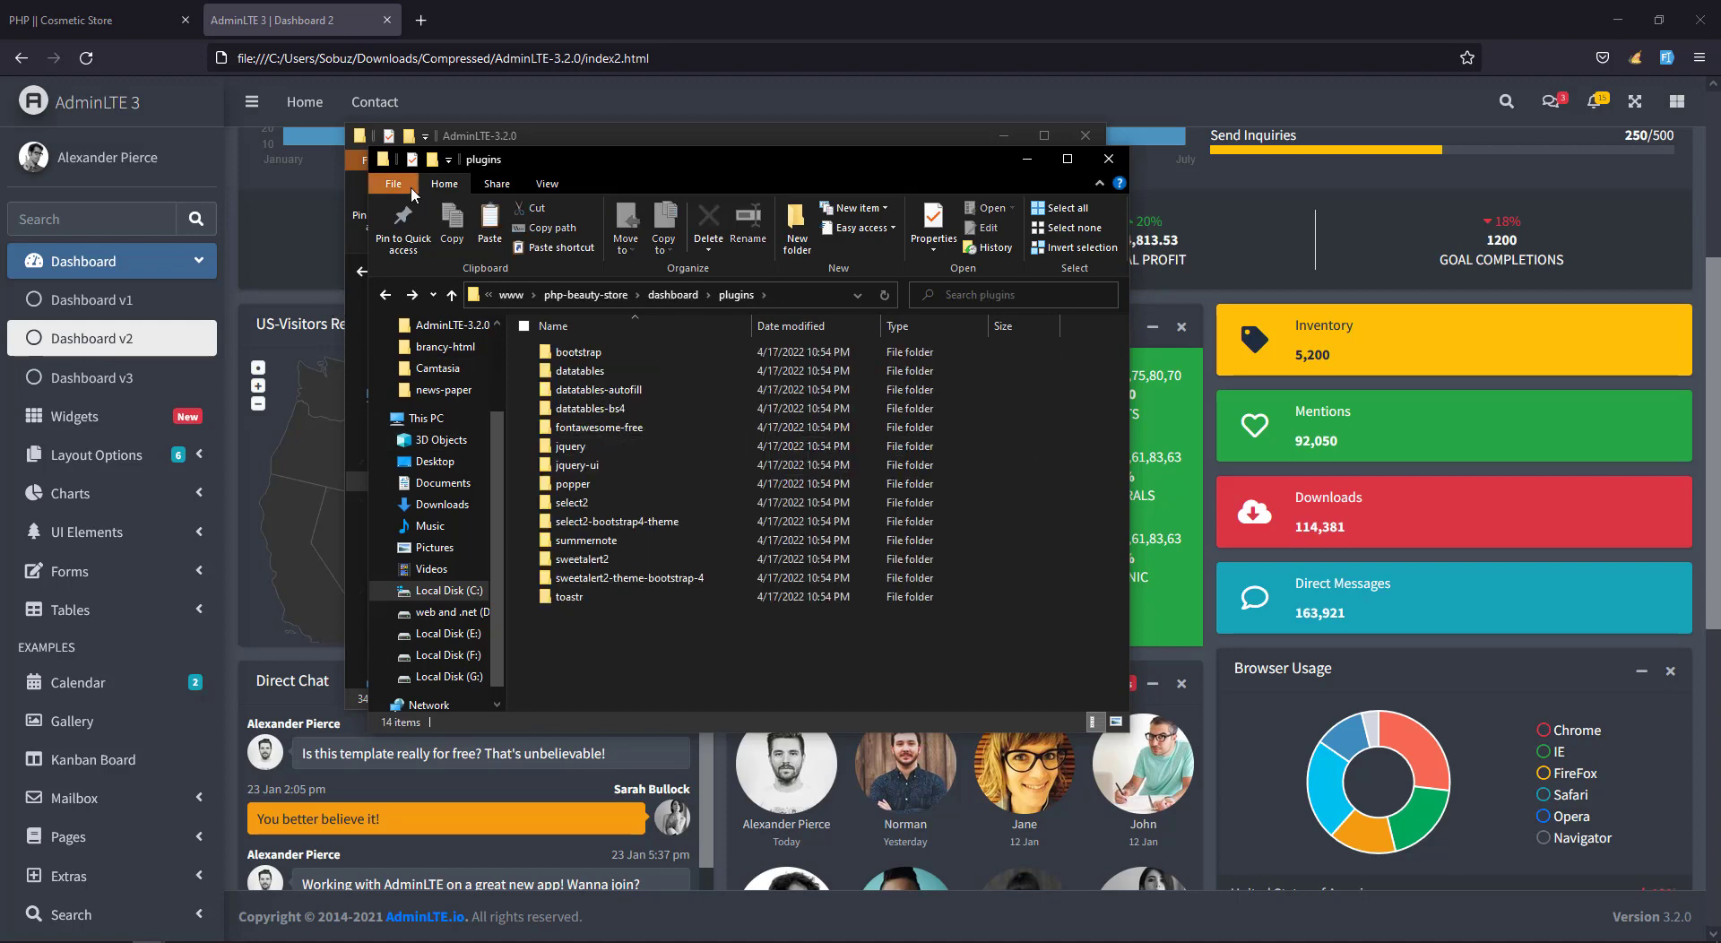
Open the plugins folder in a second window and close the AdminLTE-3.2.0 folder window.
left_click(411, 194)
mouse_move(466, 197)
left_click(673, 256)
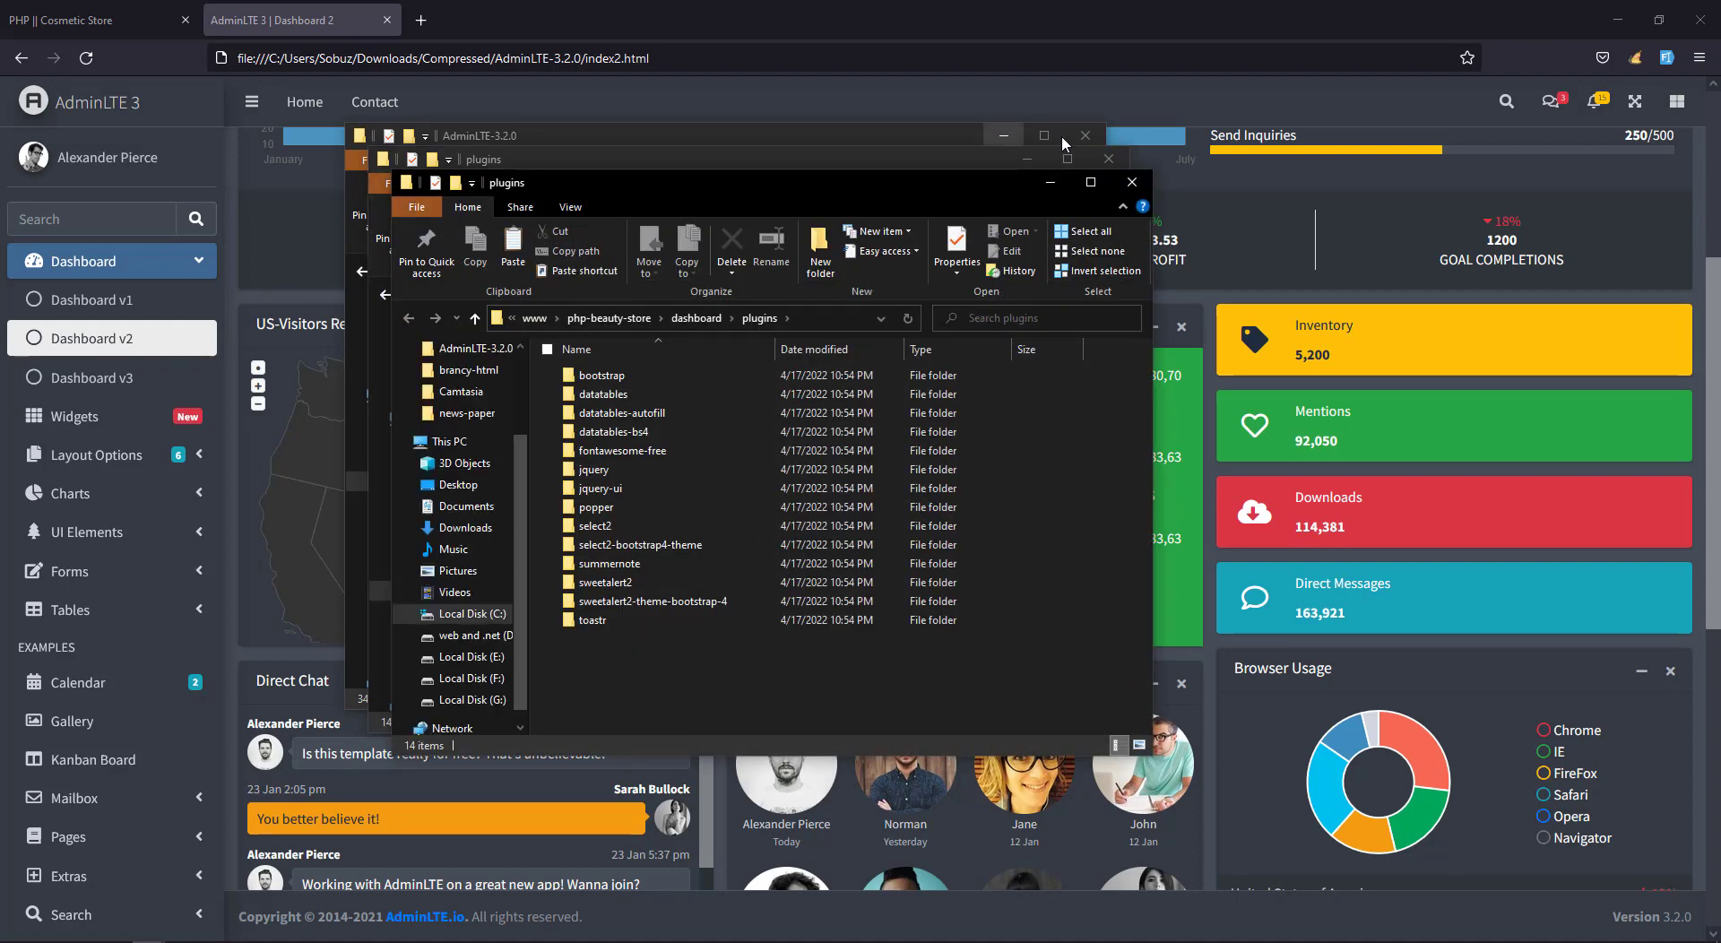
left_click(1061, 135)
left_click(1086, 136)
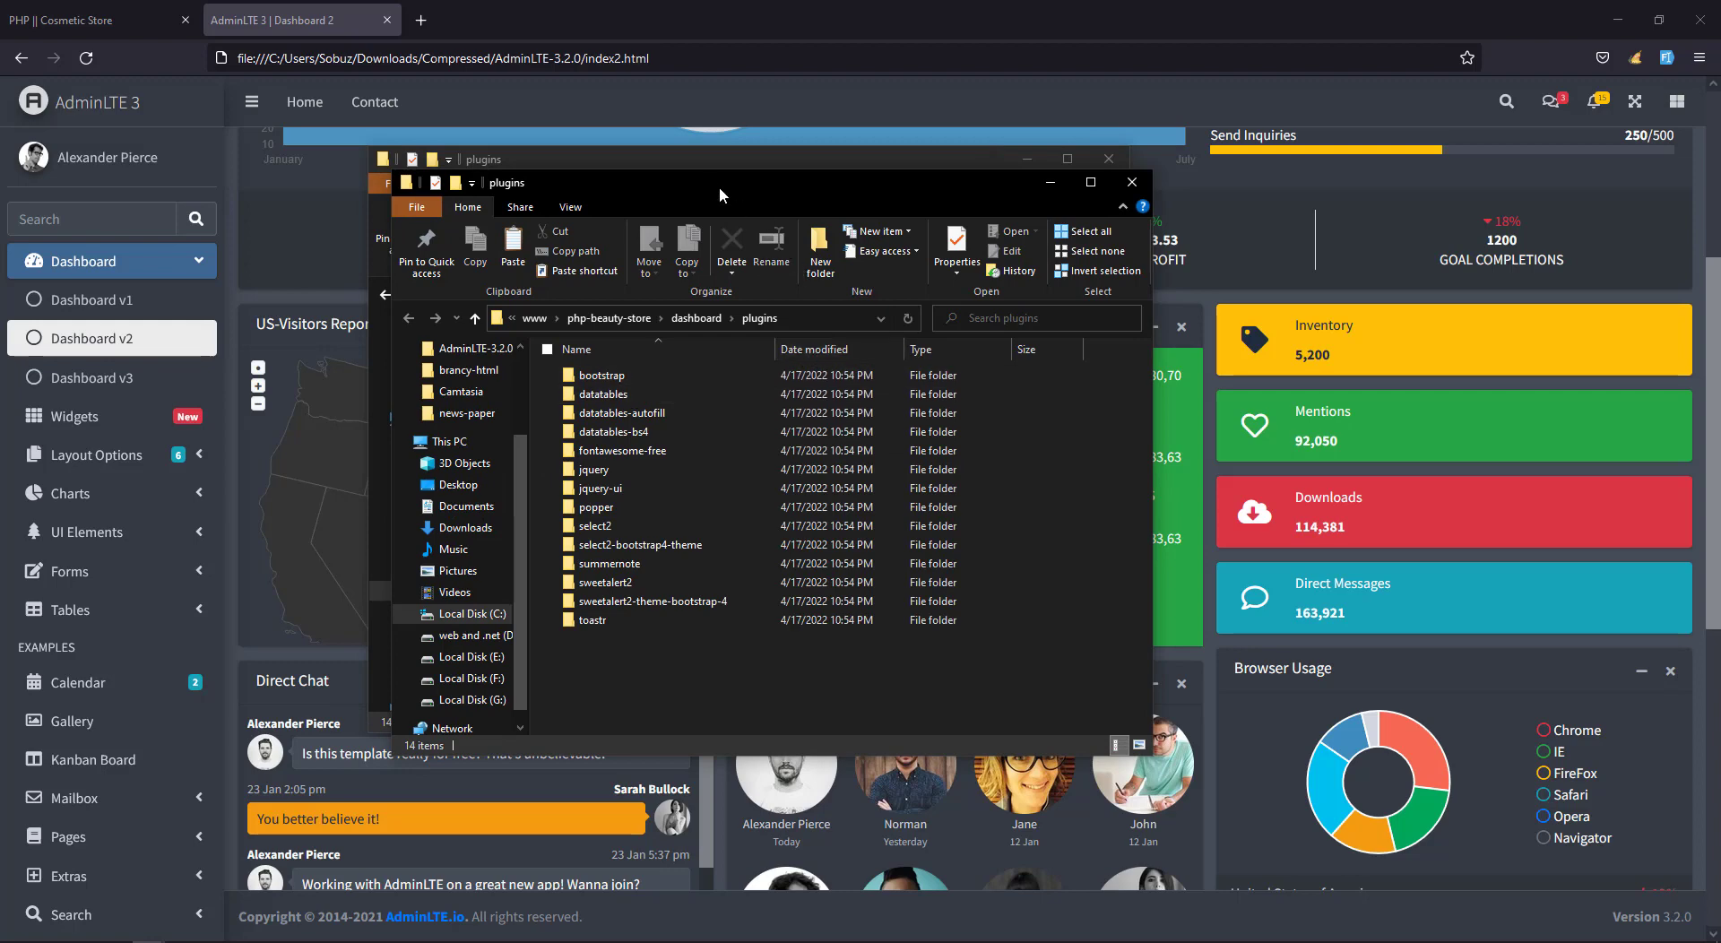
Arrange the two plugins folder windows side by side.
left_click_drag(712, 190, 1152, 259)
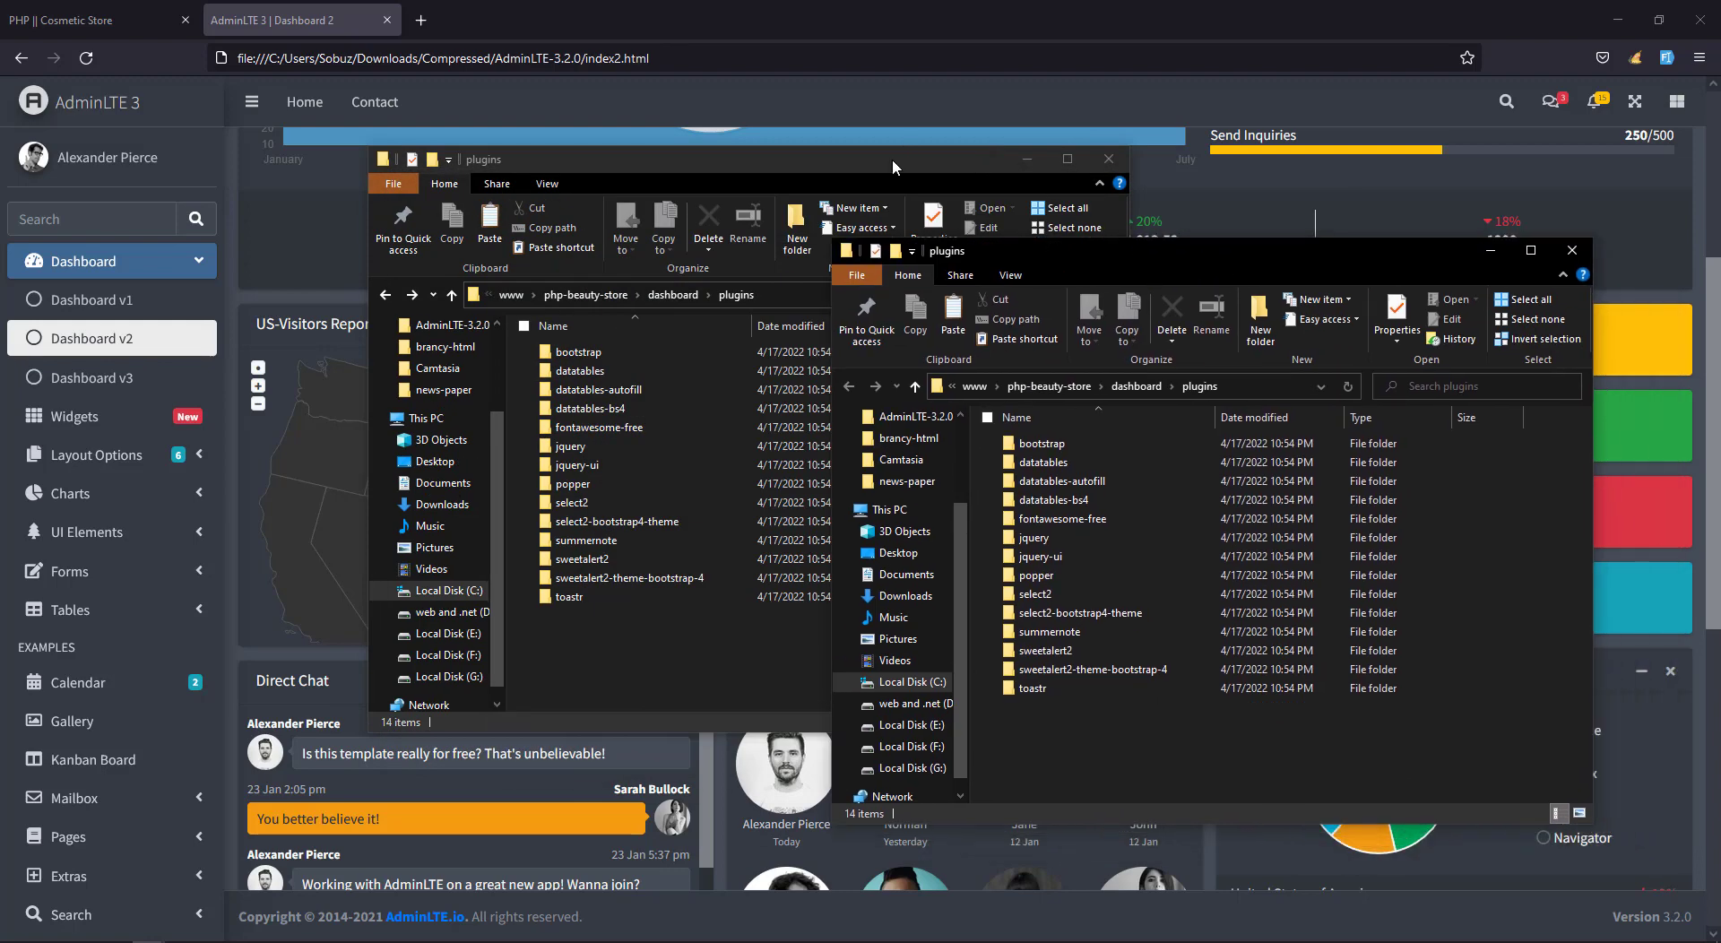
left_click_drag(892, 158, 692, 136)
left_click_drag(1113, 260, 1139, 163)
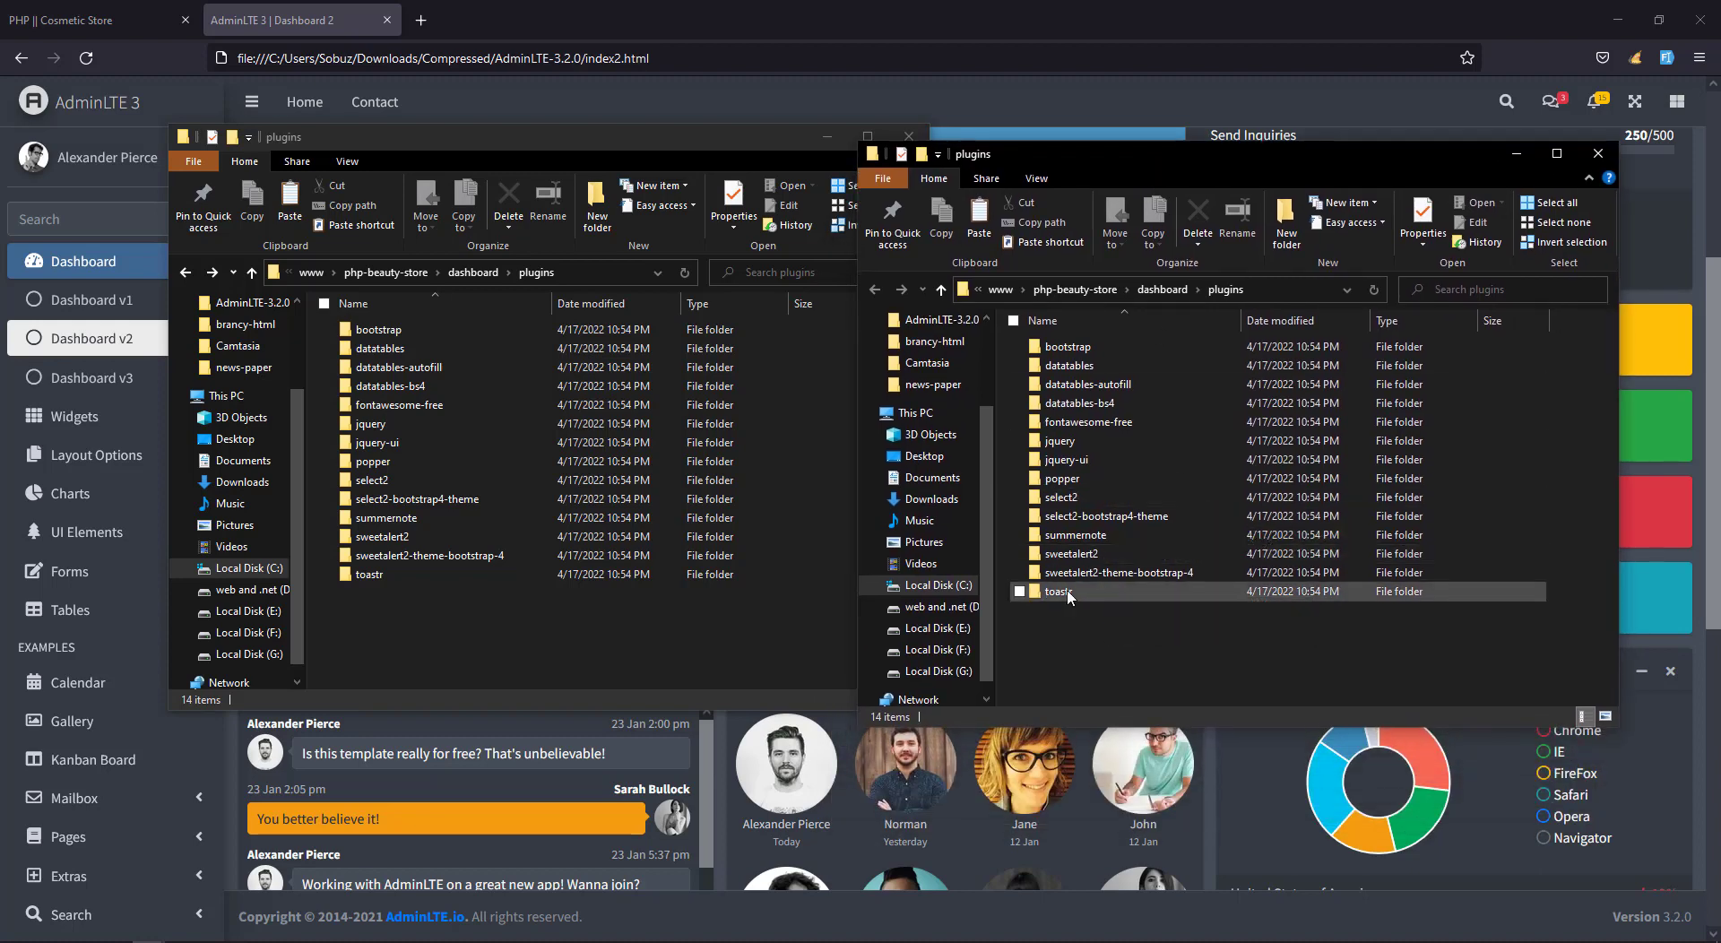
Move toastr.min.css out of the toastr folder into the plugins folder.
double_click(1114, 591)
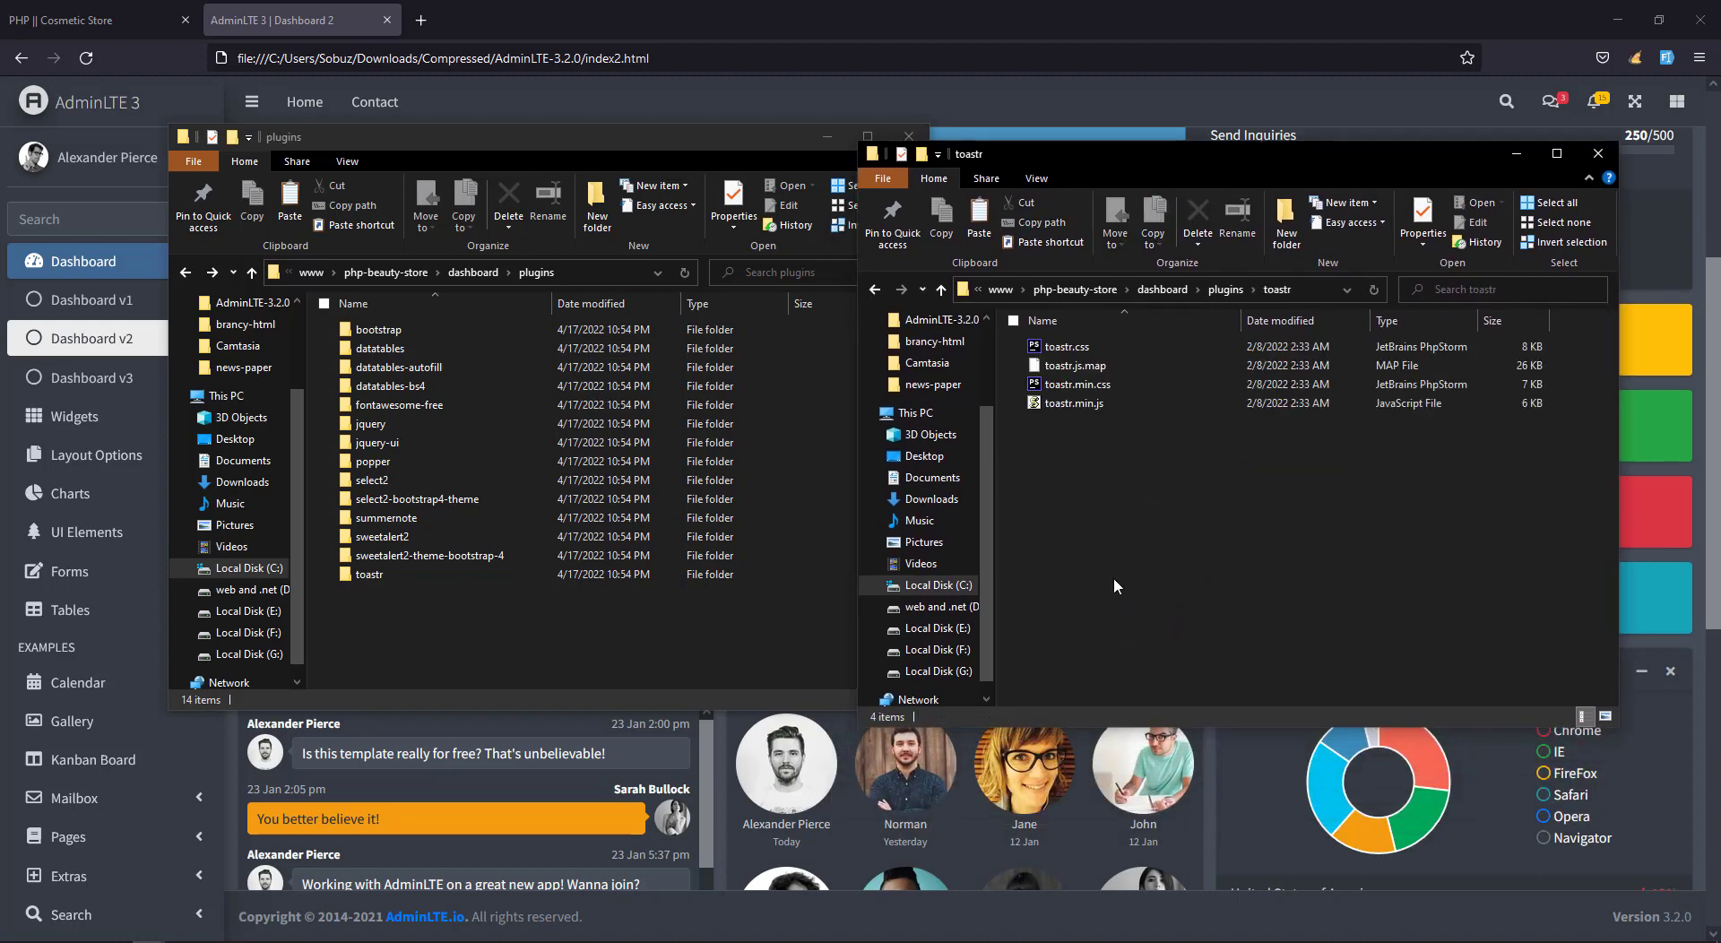
left_click(1079, 390)
left_click_drag(1079, 391, 479, 664)
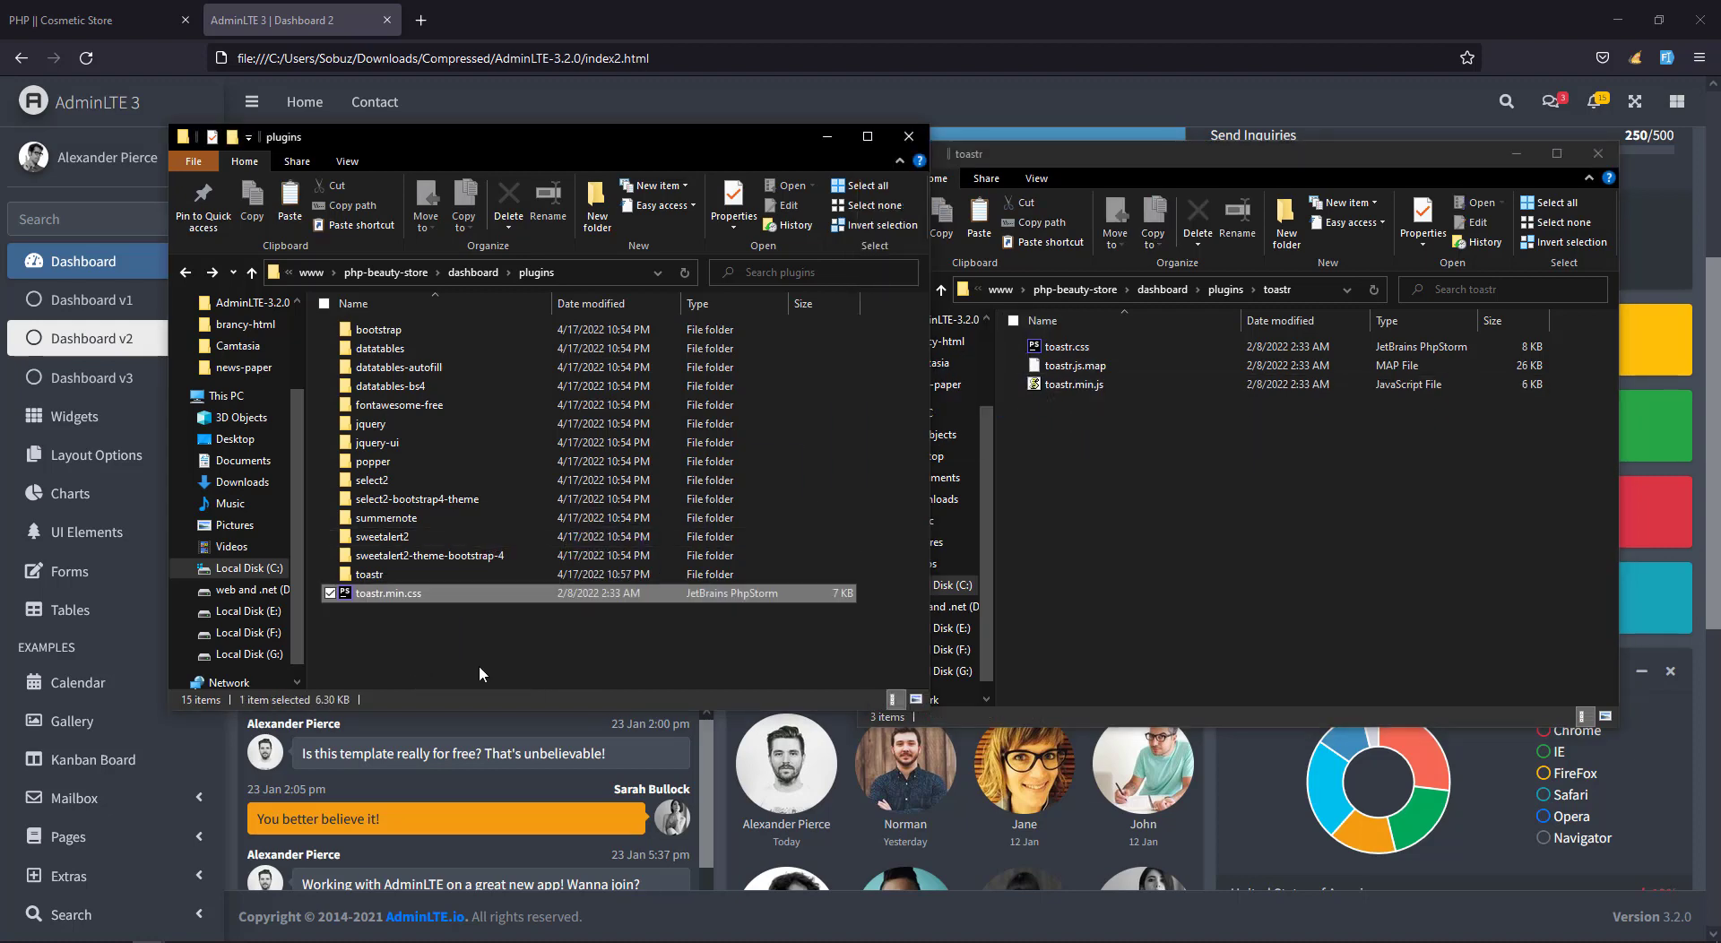
Move bootstrap-4.min.css from the sweetalert2-theme-bootstrap-4 folder into the plugins folder.
left_click(943, 291)
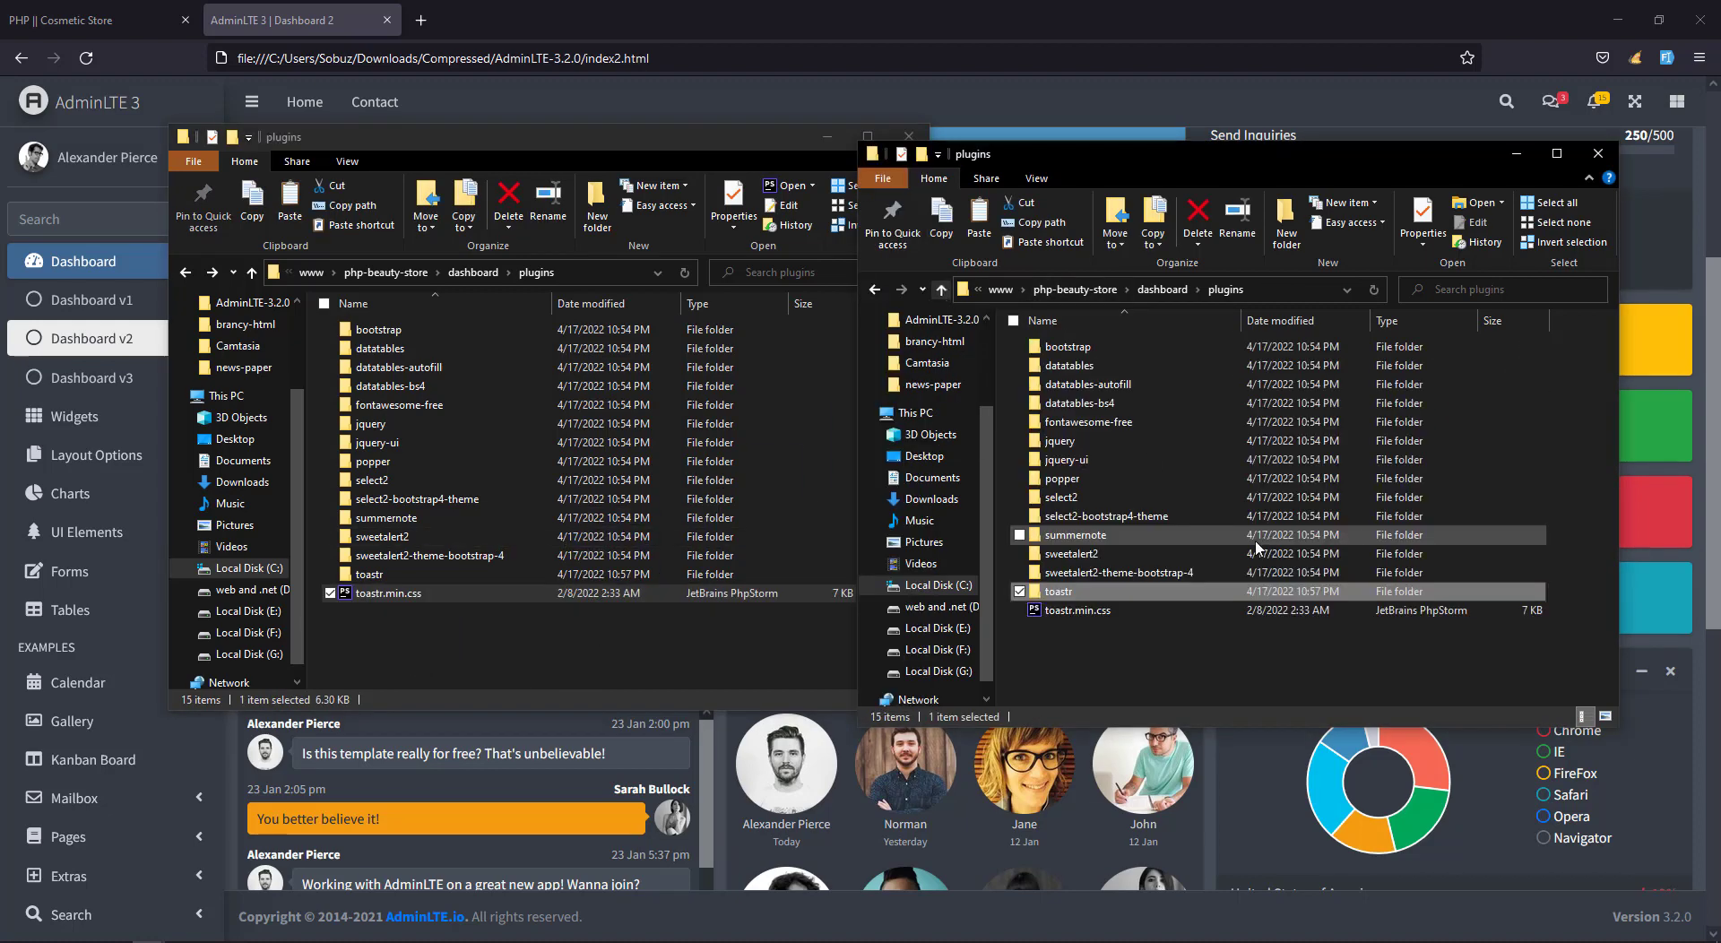
double_click(1084, 579)
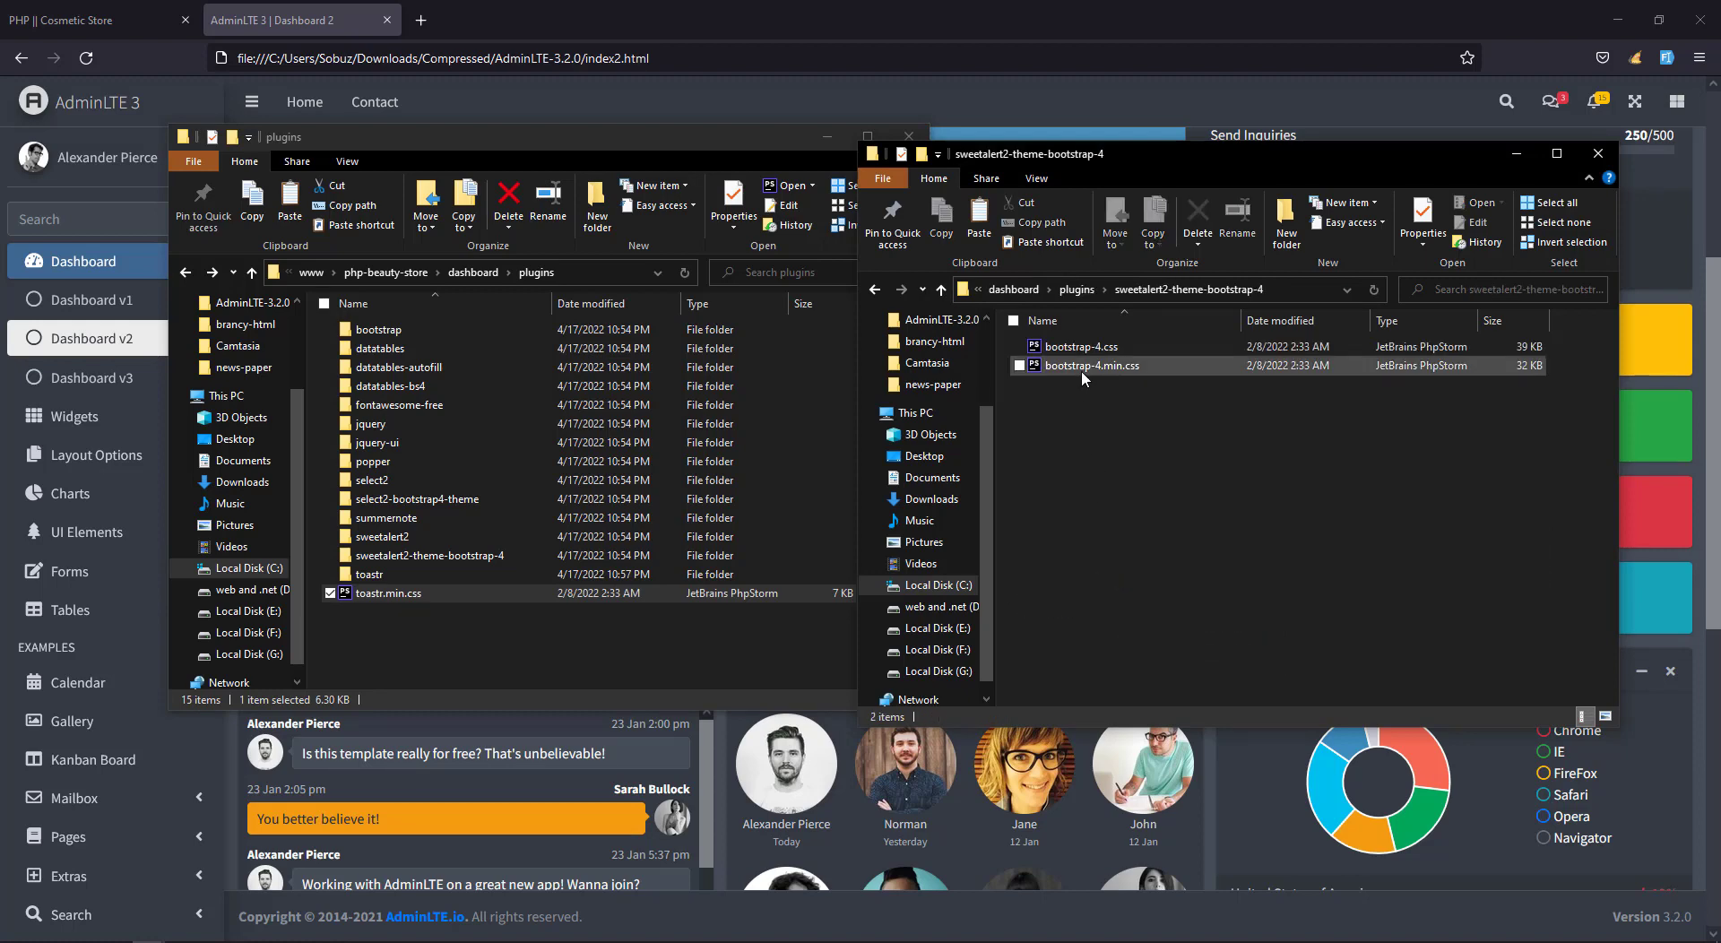
left_click_drag(1085, 367, 599, 610)
Move sweetalert2.min.css and sweetalert2.min.js from the sweetalert2 folder into the plugins folder.
left_click(943, 289)
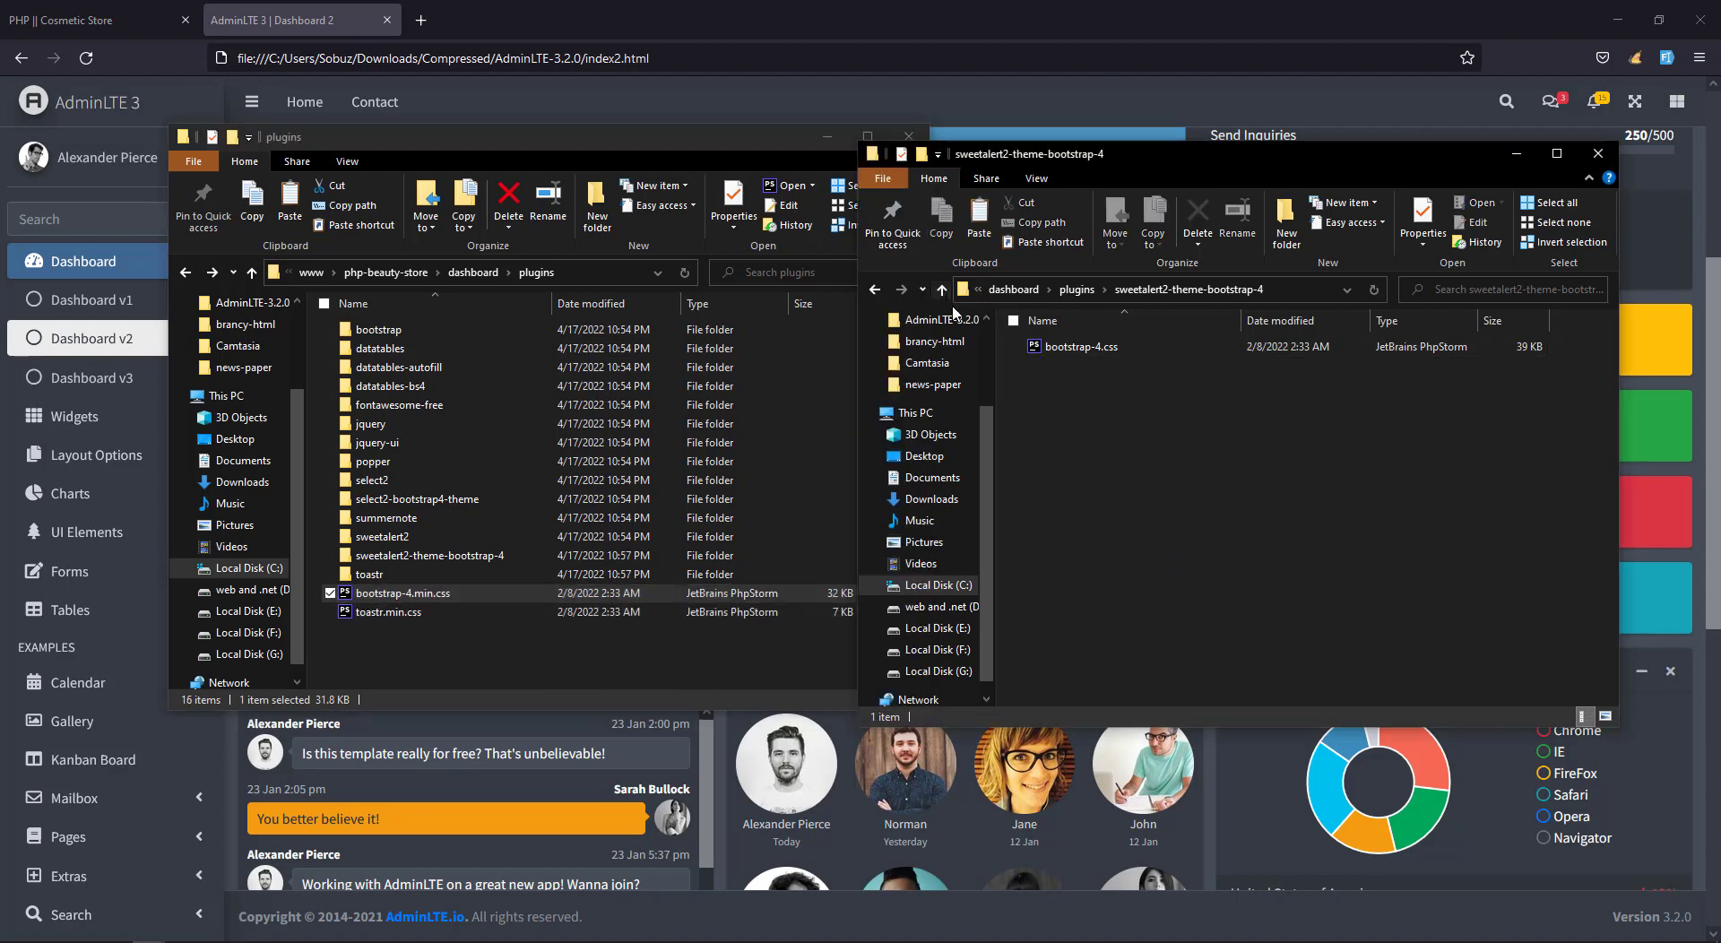
double_click(1076, 553)
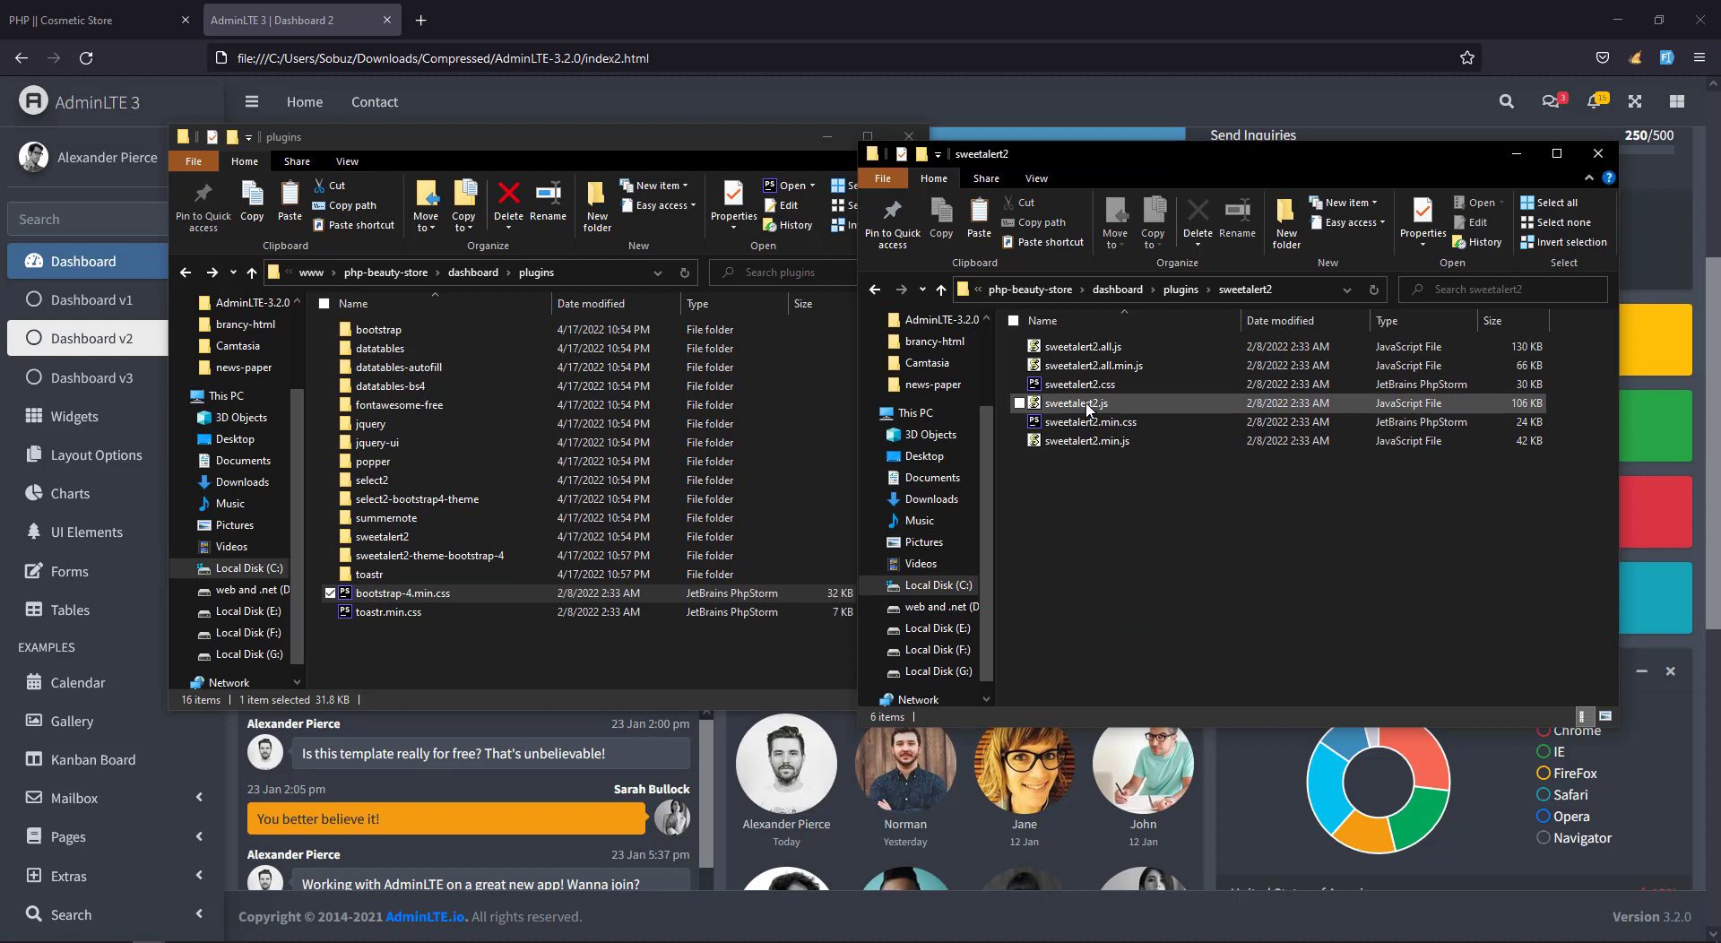
left_click_drag(1085, 433, 717, 668)
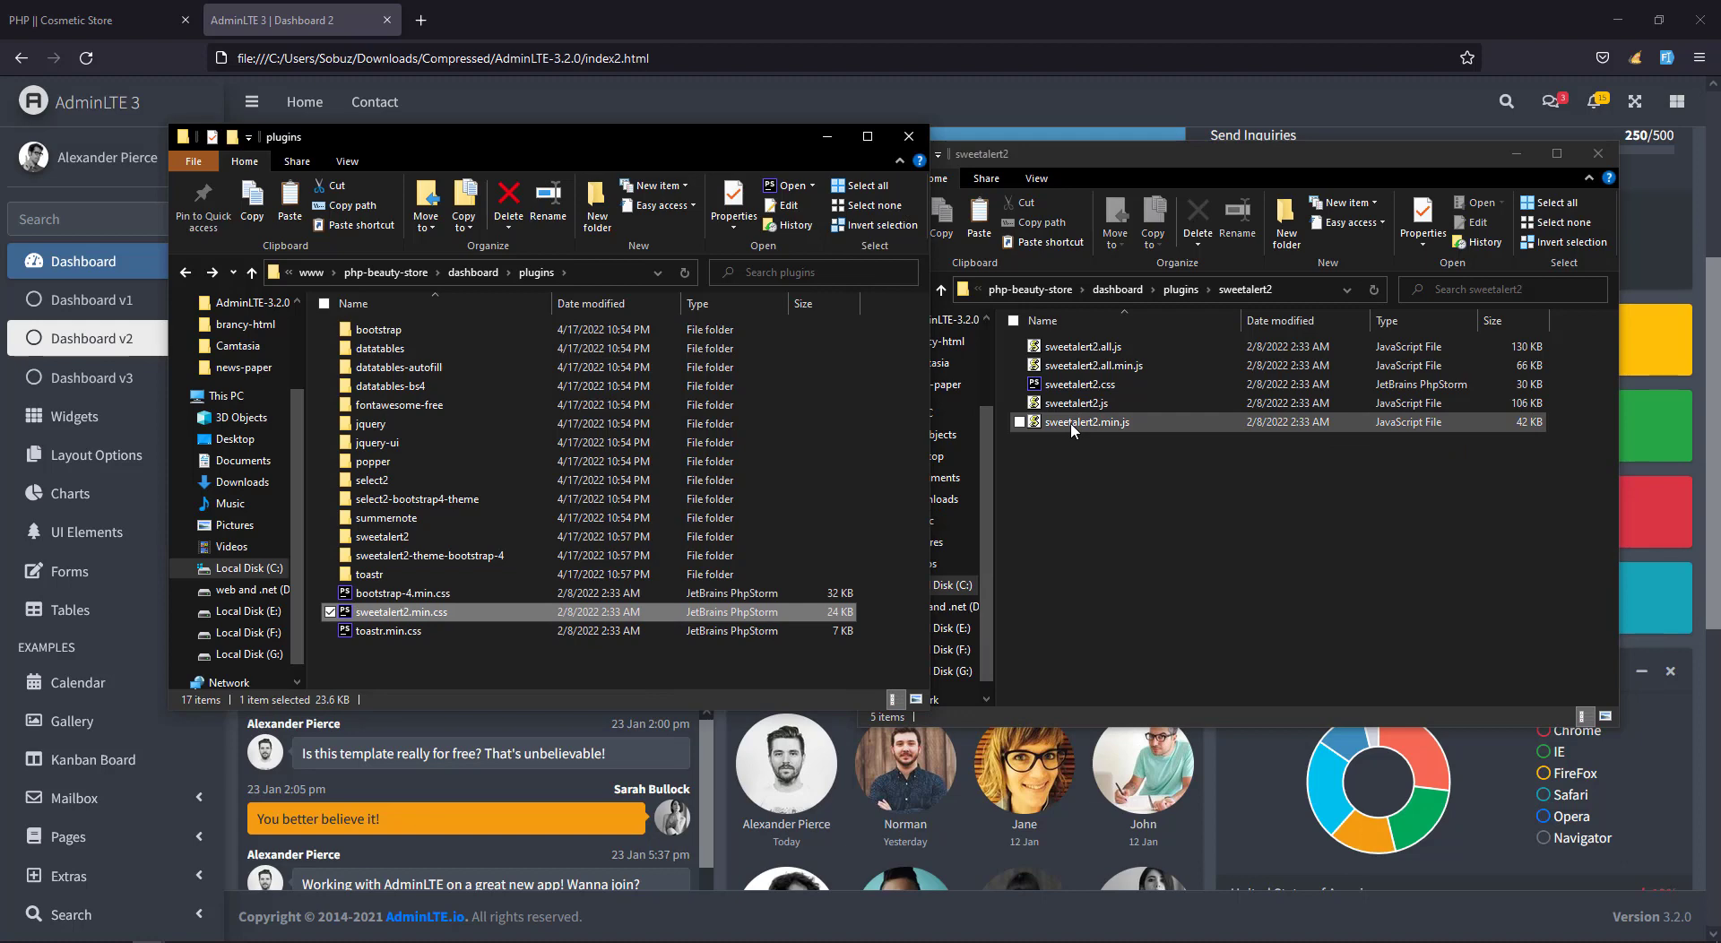
left_click_drag(1073, 431, 452, 660)
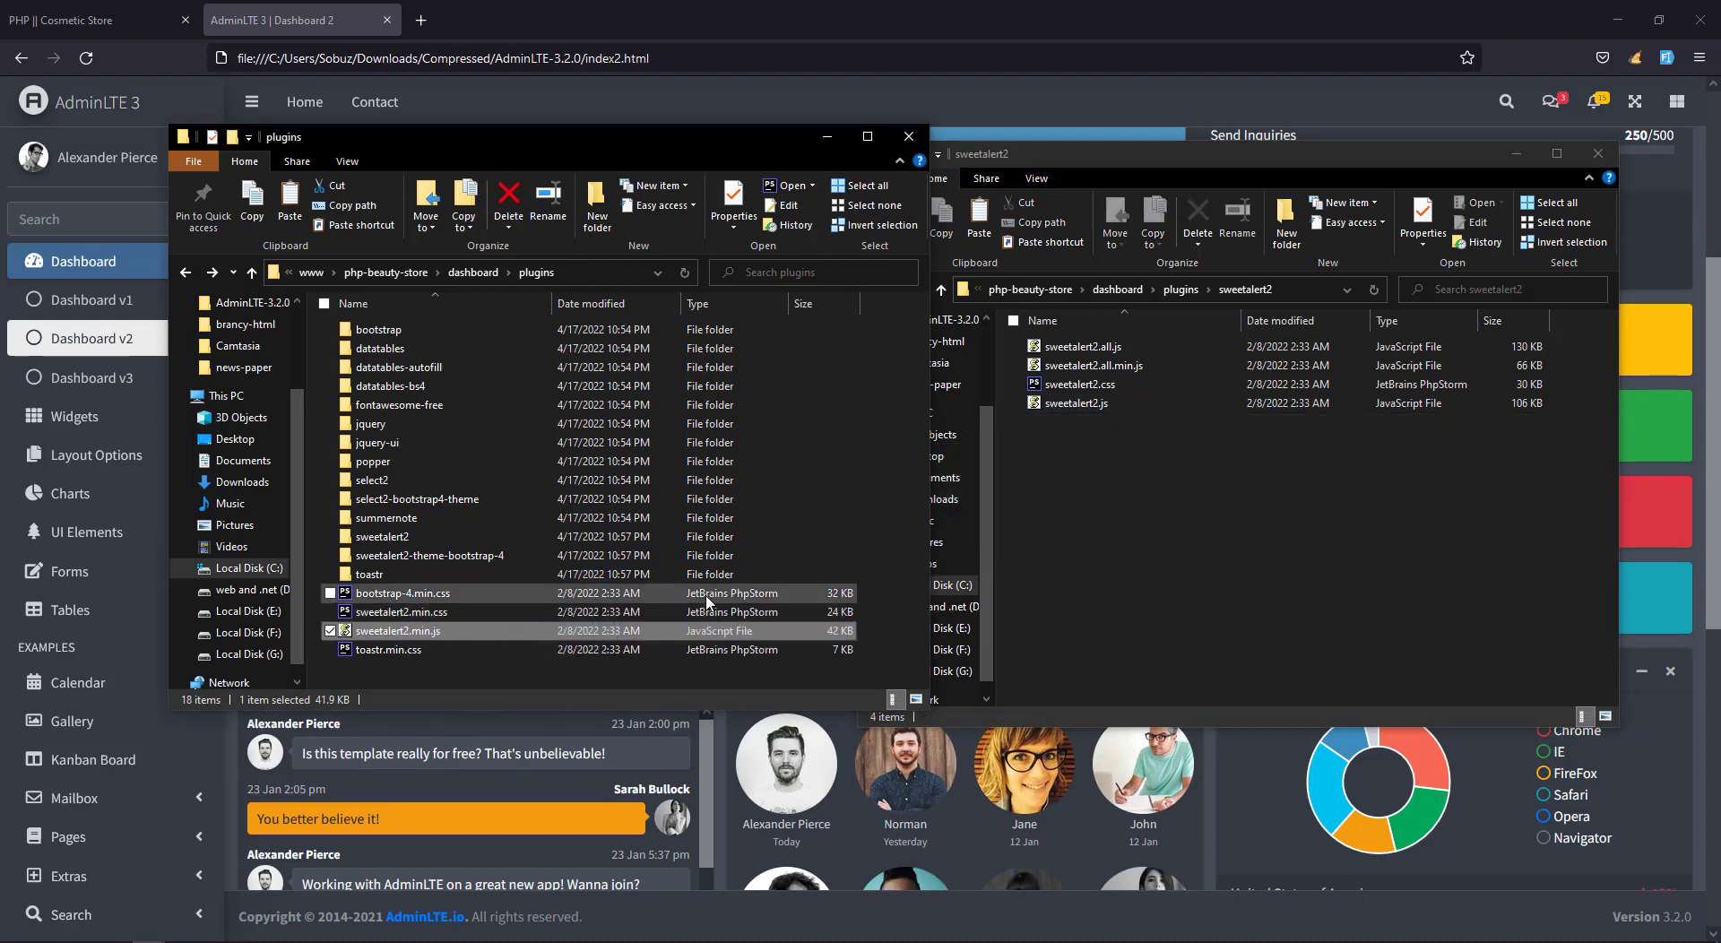
Delete the sweetalert2 folder from the plugins folder.
left_click(941, 289)
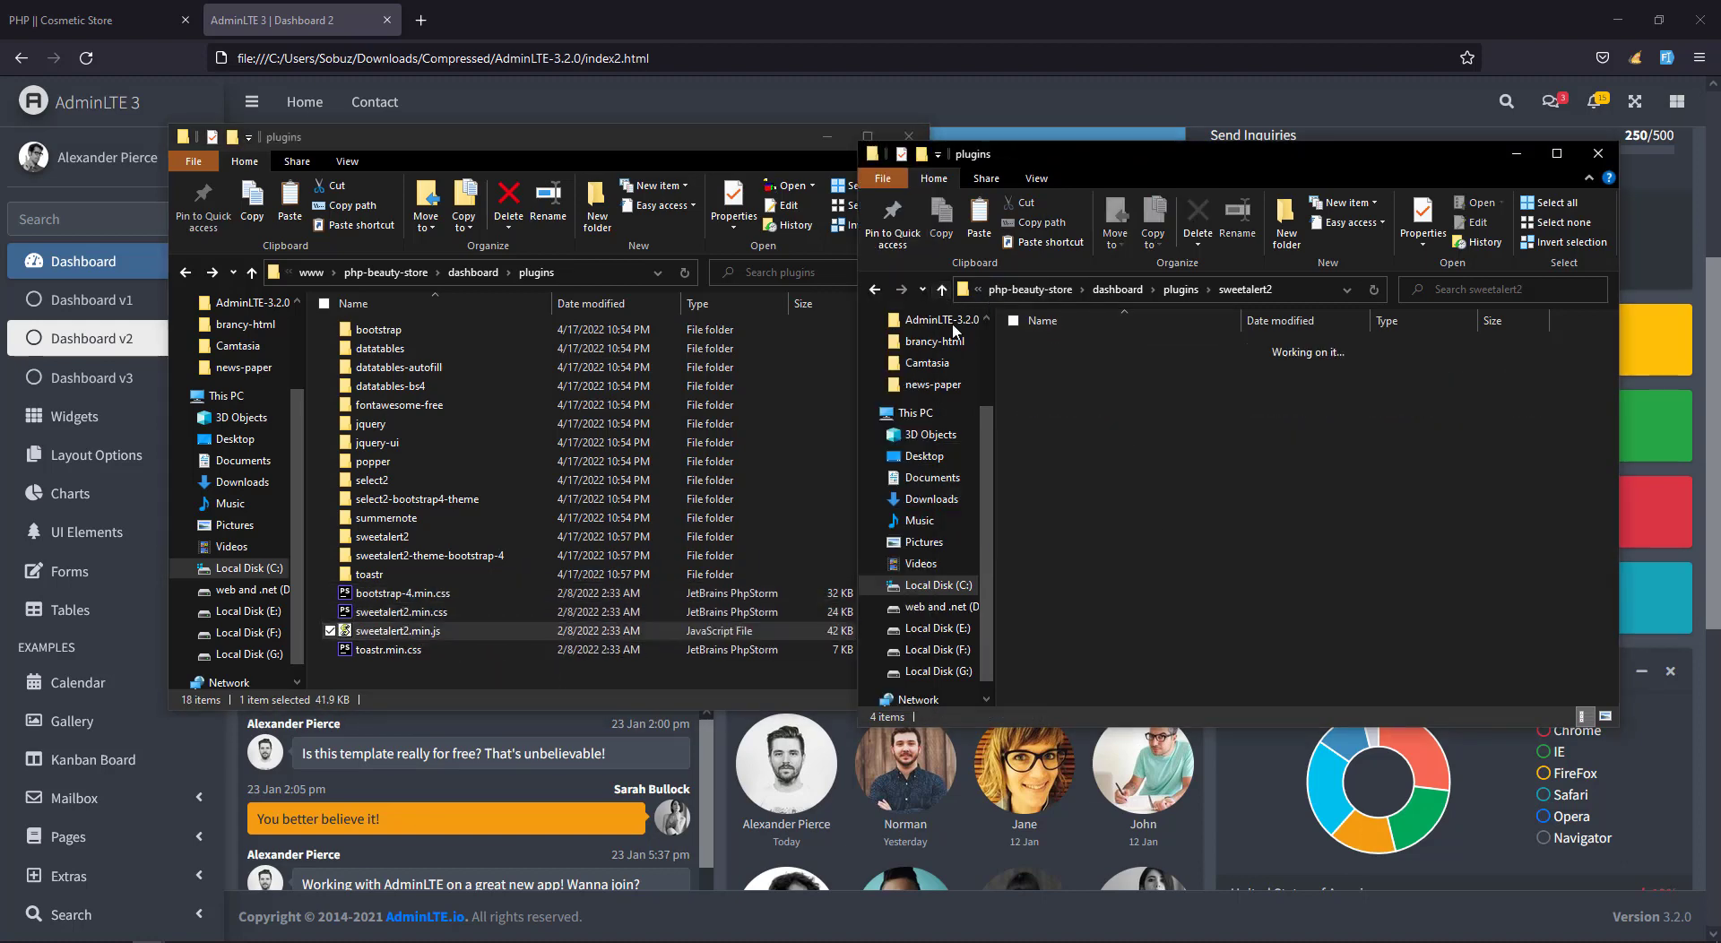
key("Delete")
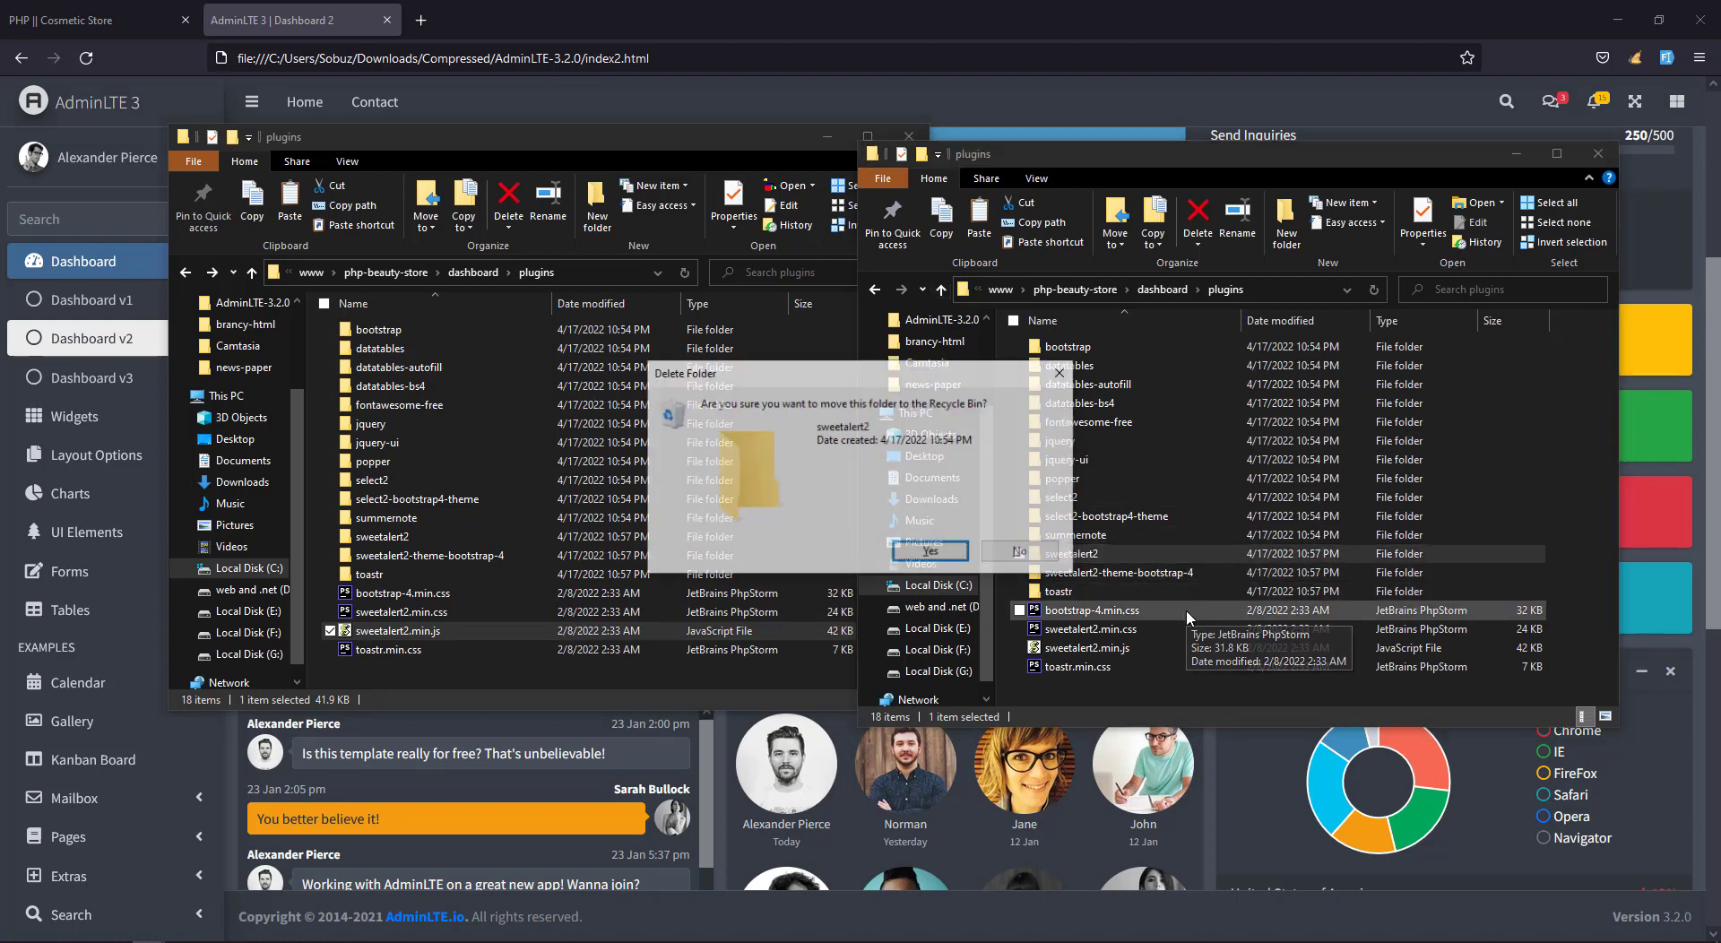
key("Return")
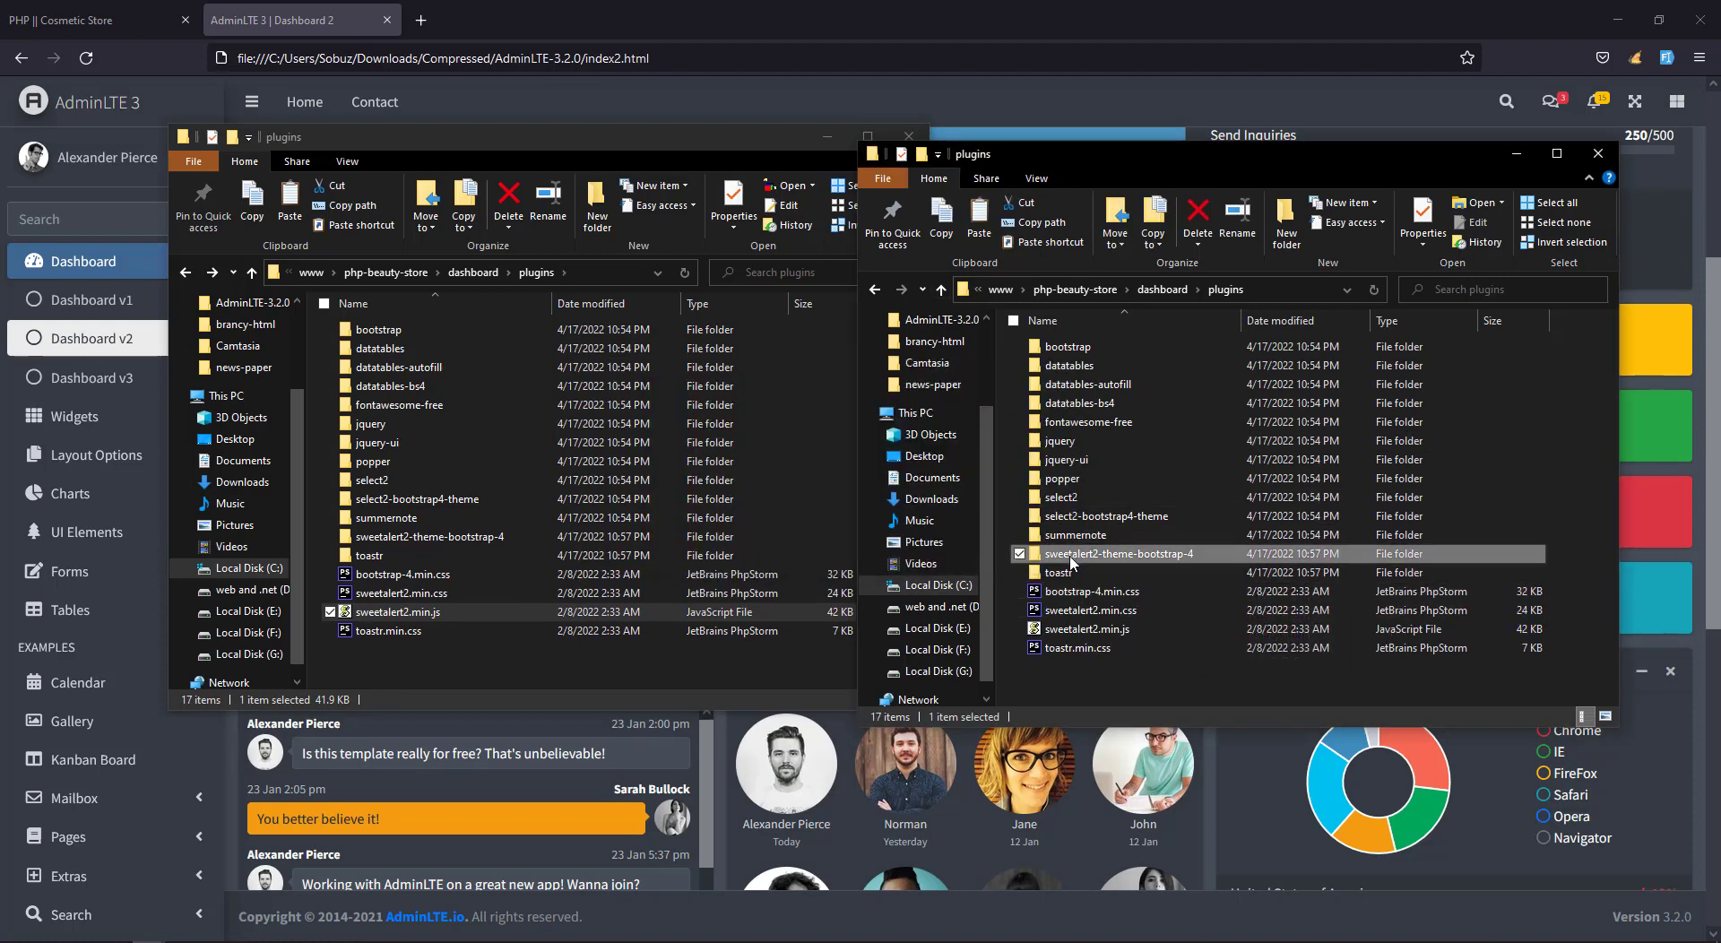
Delete the sweetalert2-theme-bootstrap-4 and toastr folders from plugins, moving toastr.min.js into the plugins folder before removing toastr.
double_click(1065, 553)
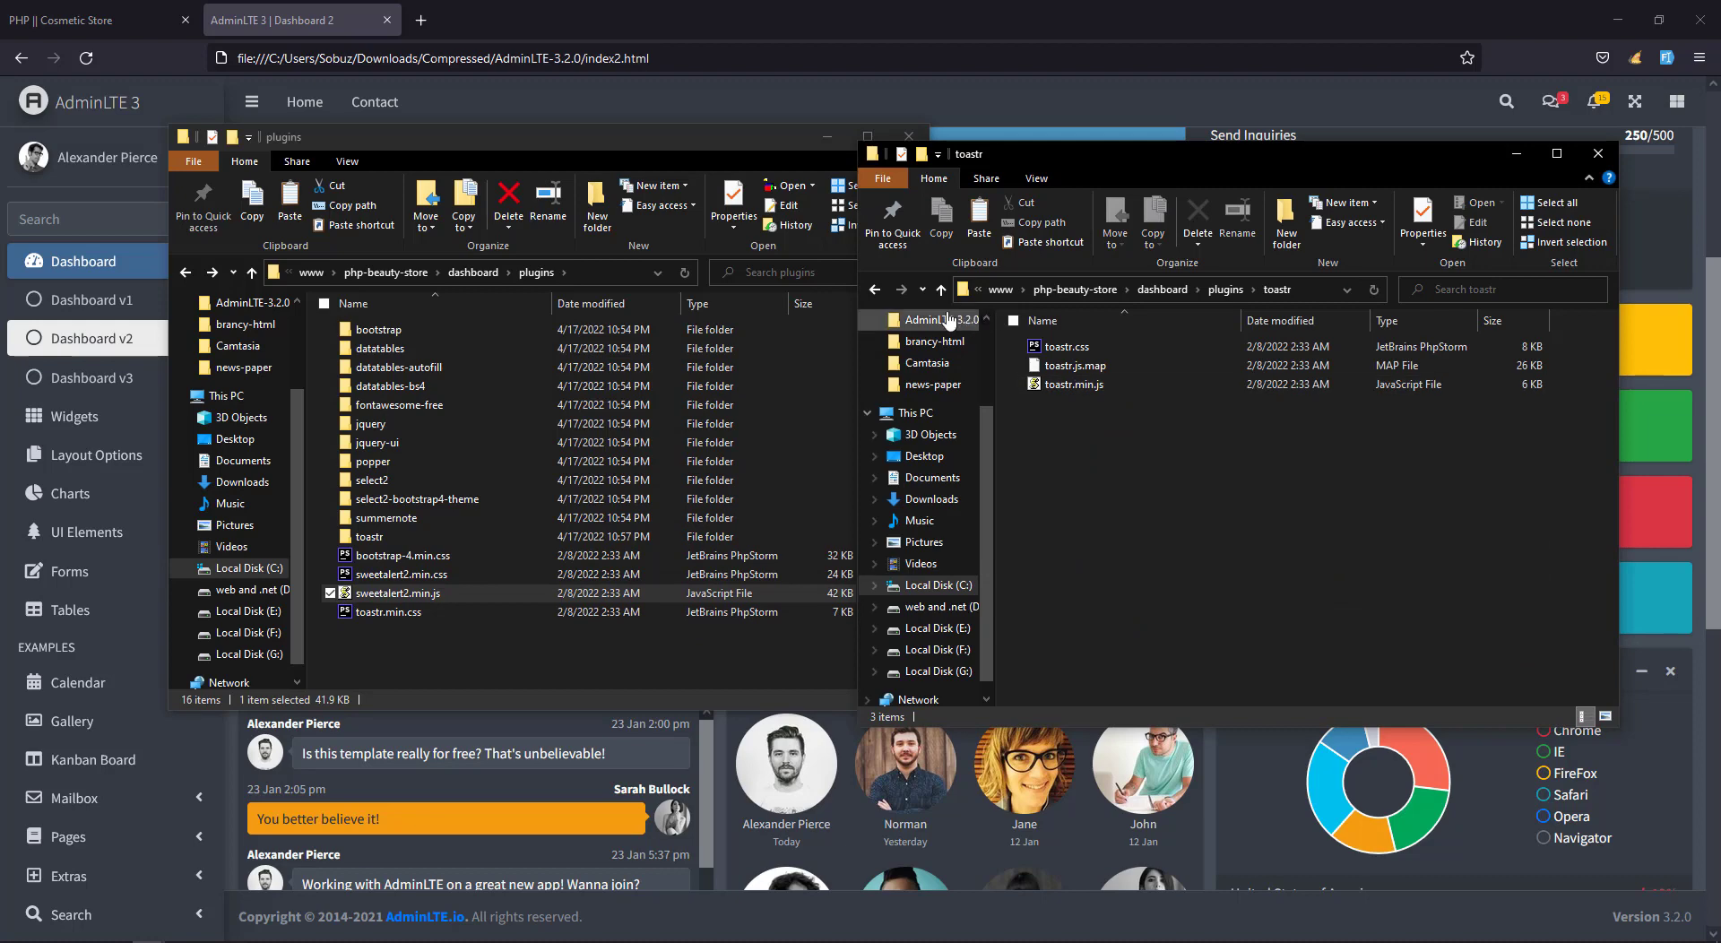
left_click(1091, 348)
left_click(1086, 387)
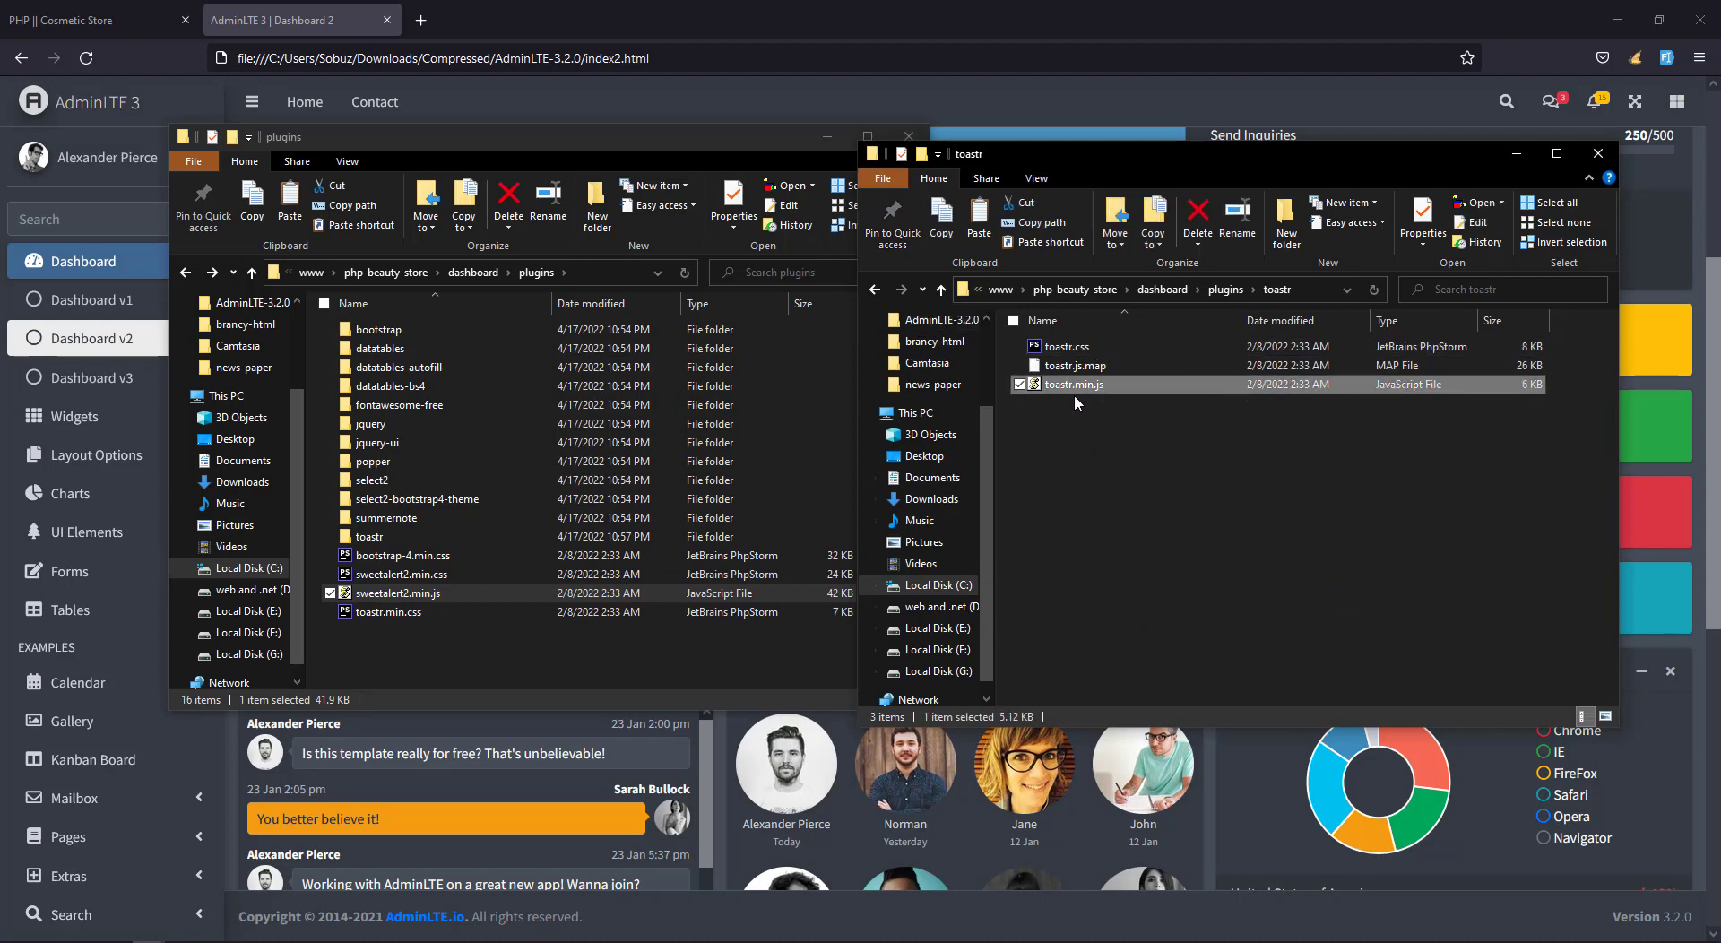
left_click_drag(1075, 395, 476, 653)
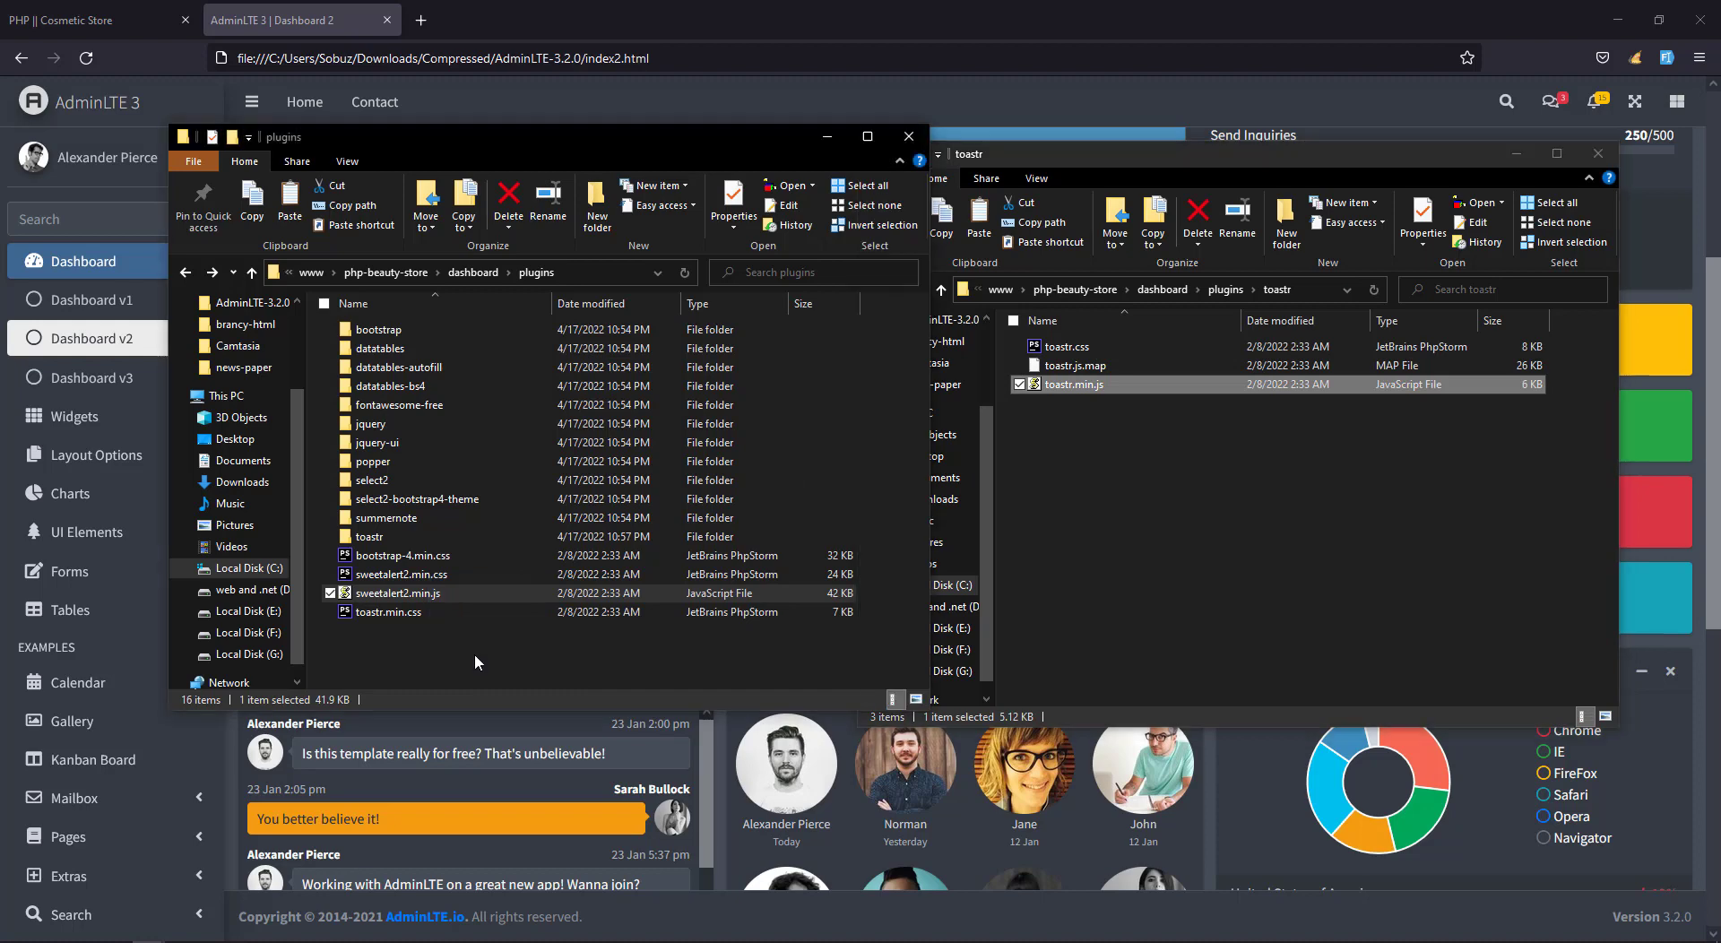
left_click(1168, 499)
left_click(941, 289)
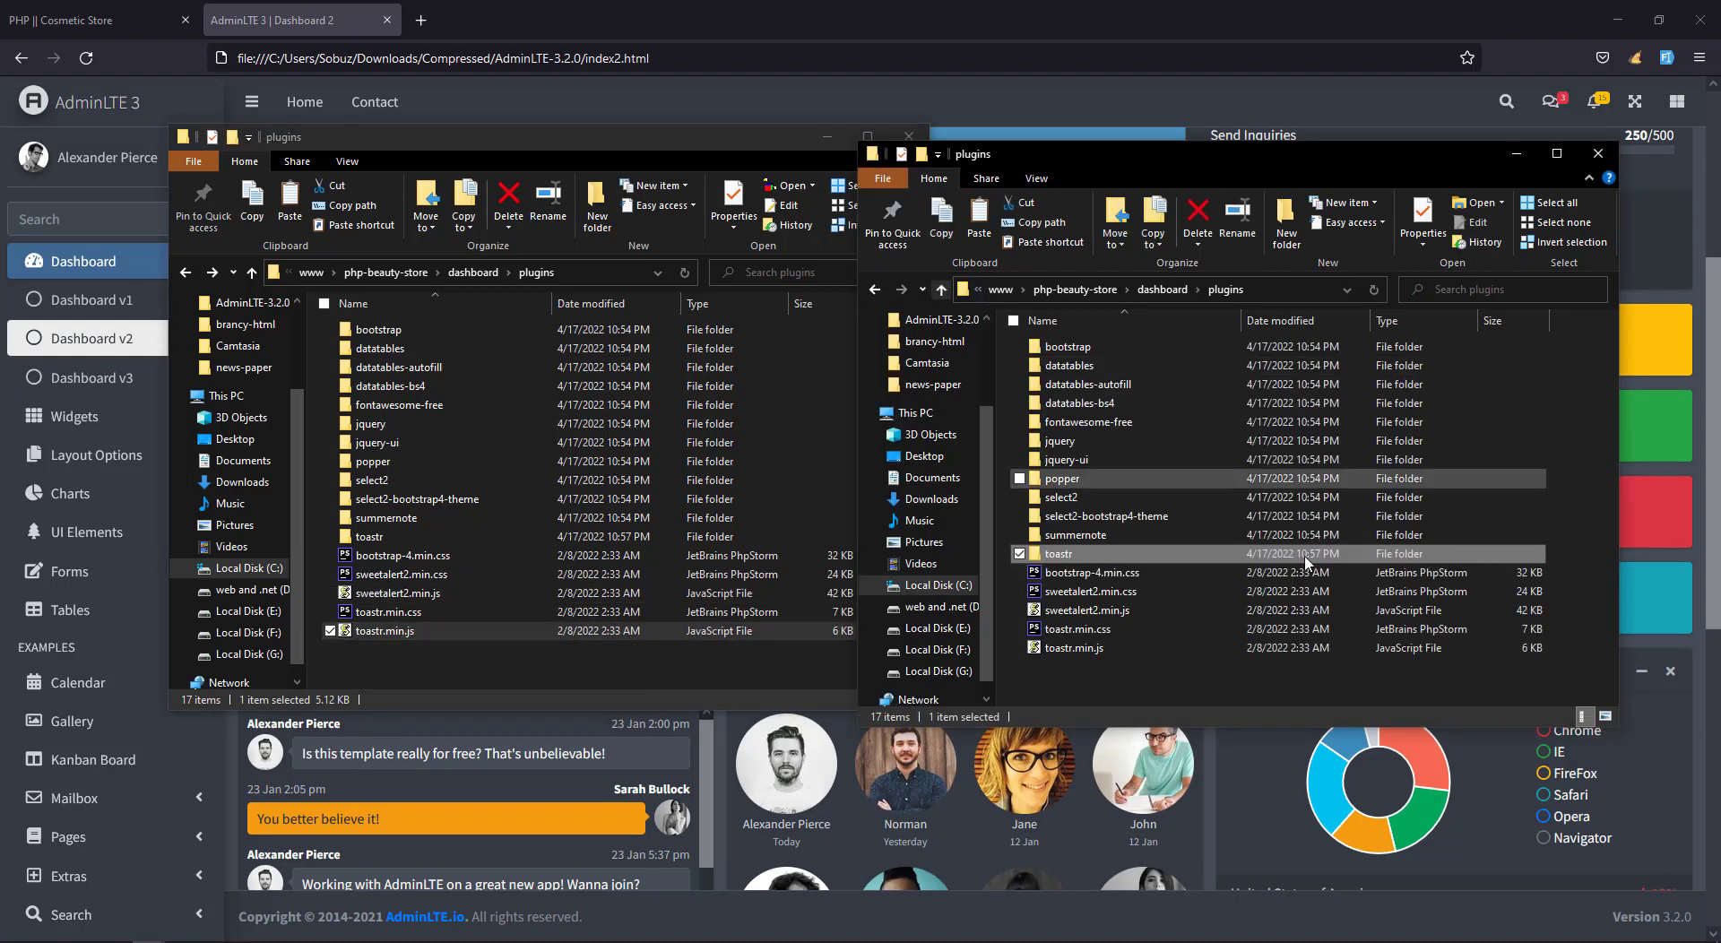
Move jquery.min.js from the jquery folder into the plugins folder and delete the jquery folder.
double_click(1045, 442)
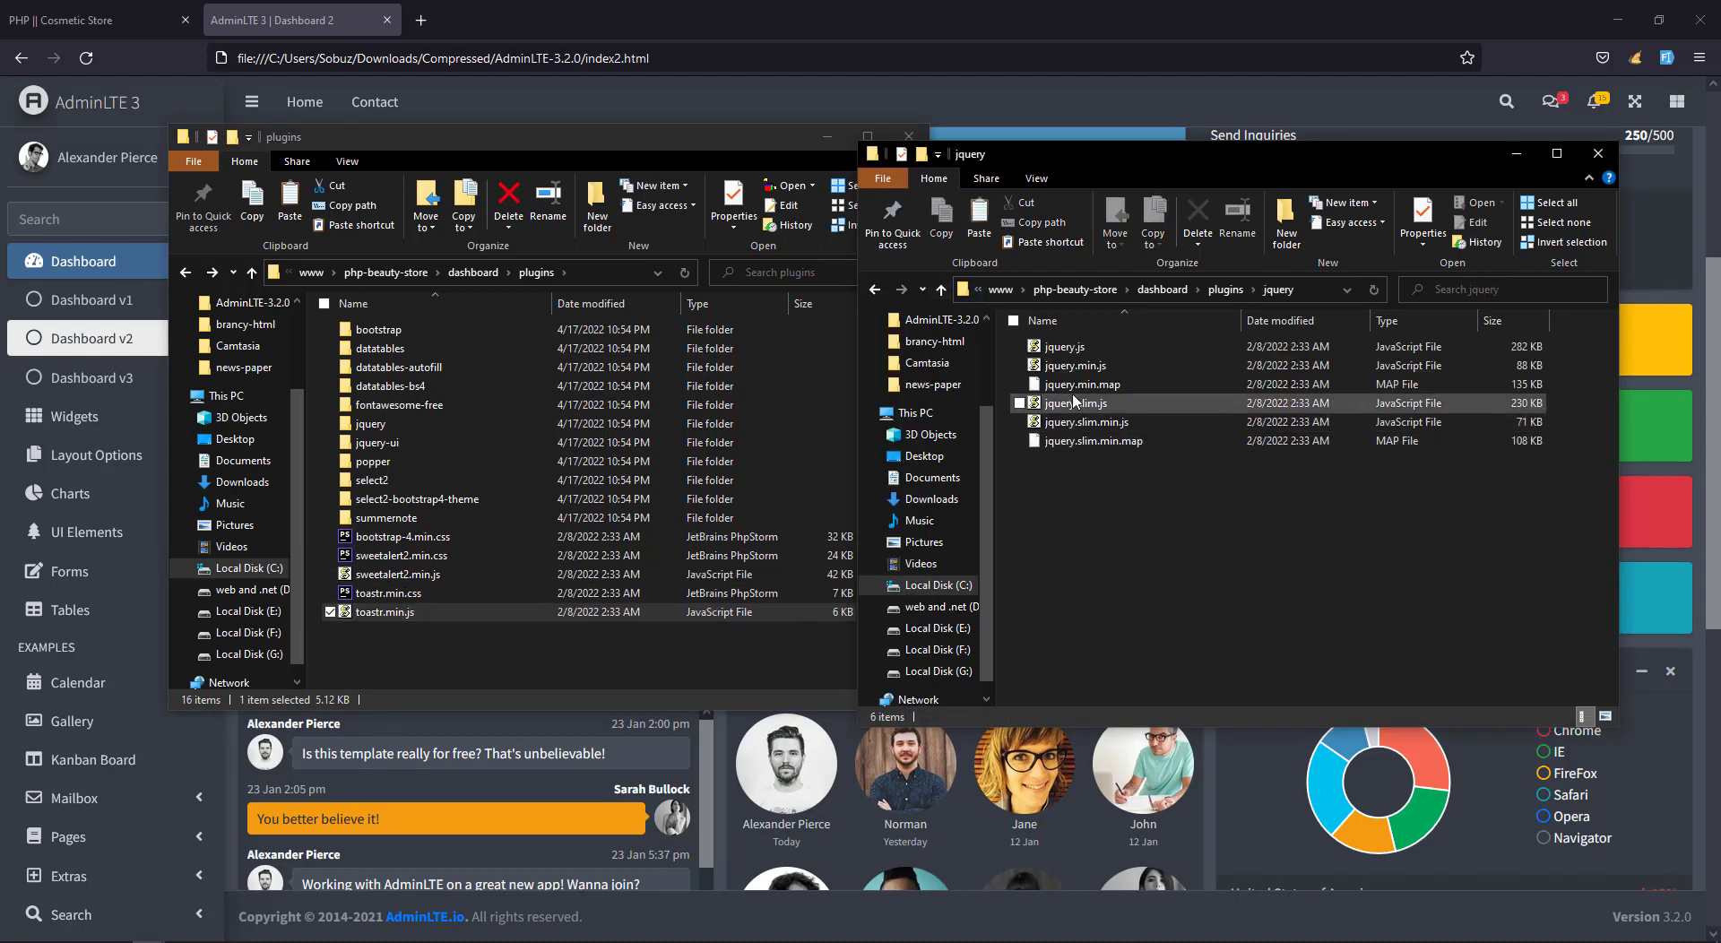
left_click(1076, 366)
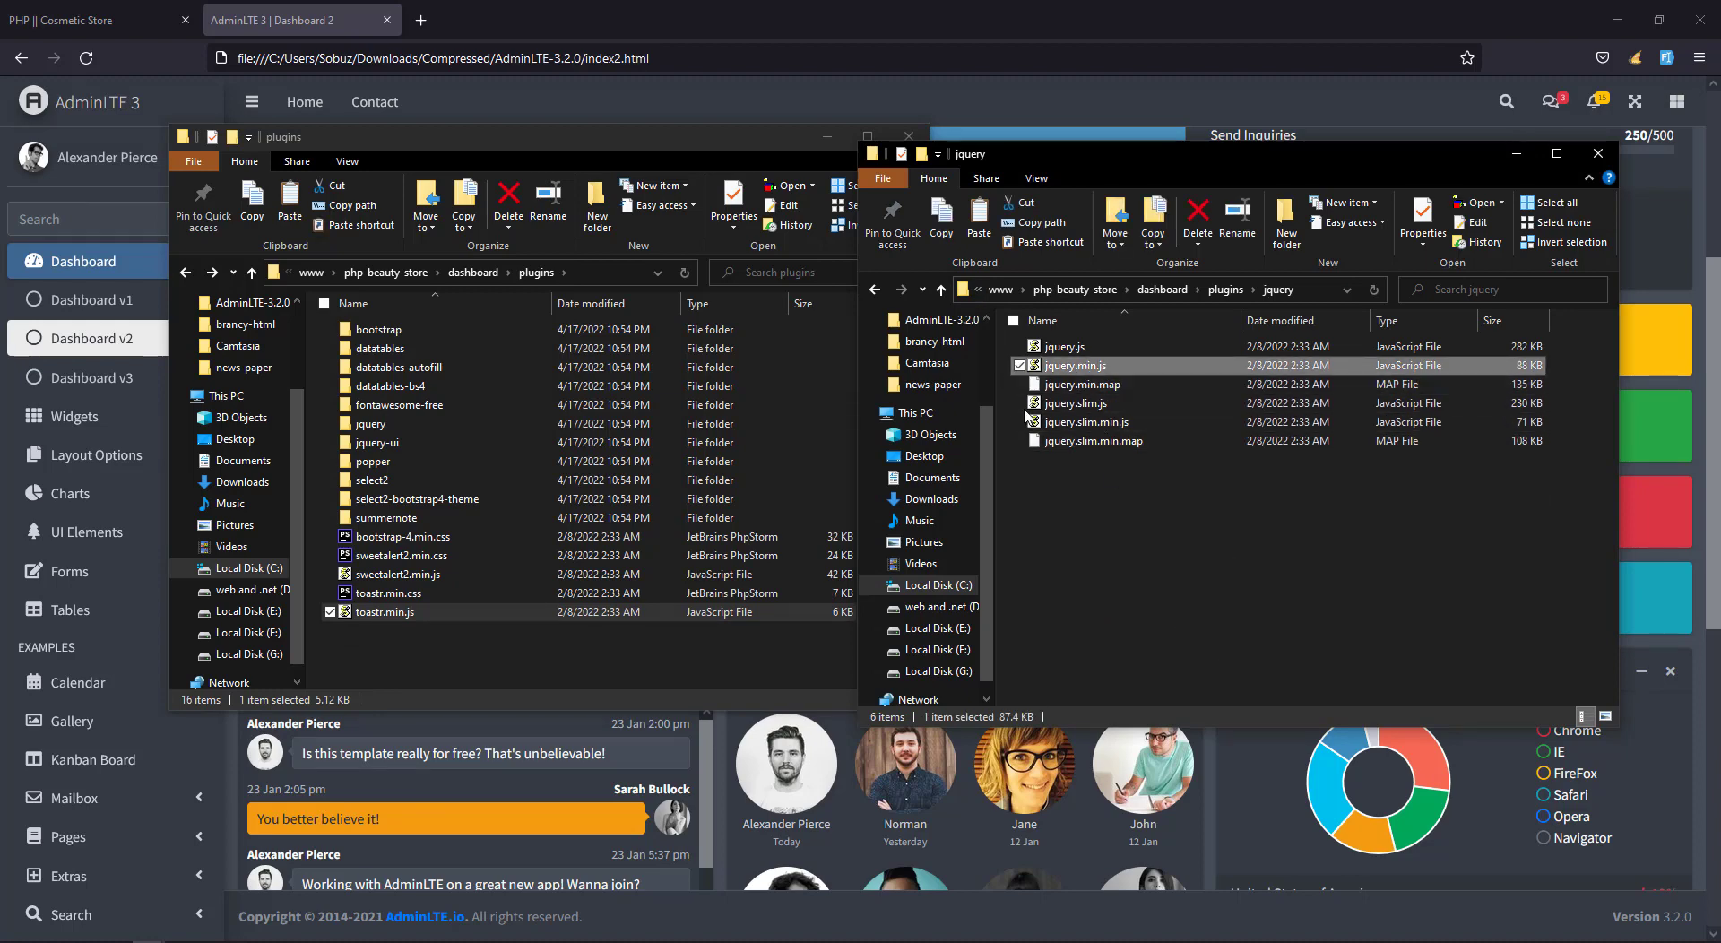
left_click_drag(1084, 367, 463, 665)
left_click(1162, 508)
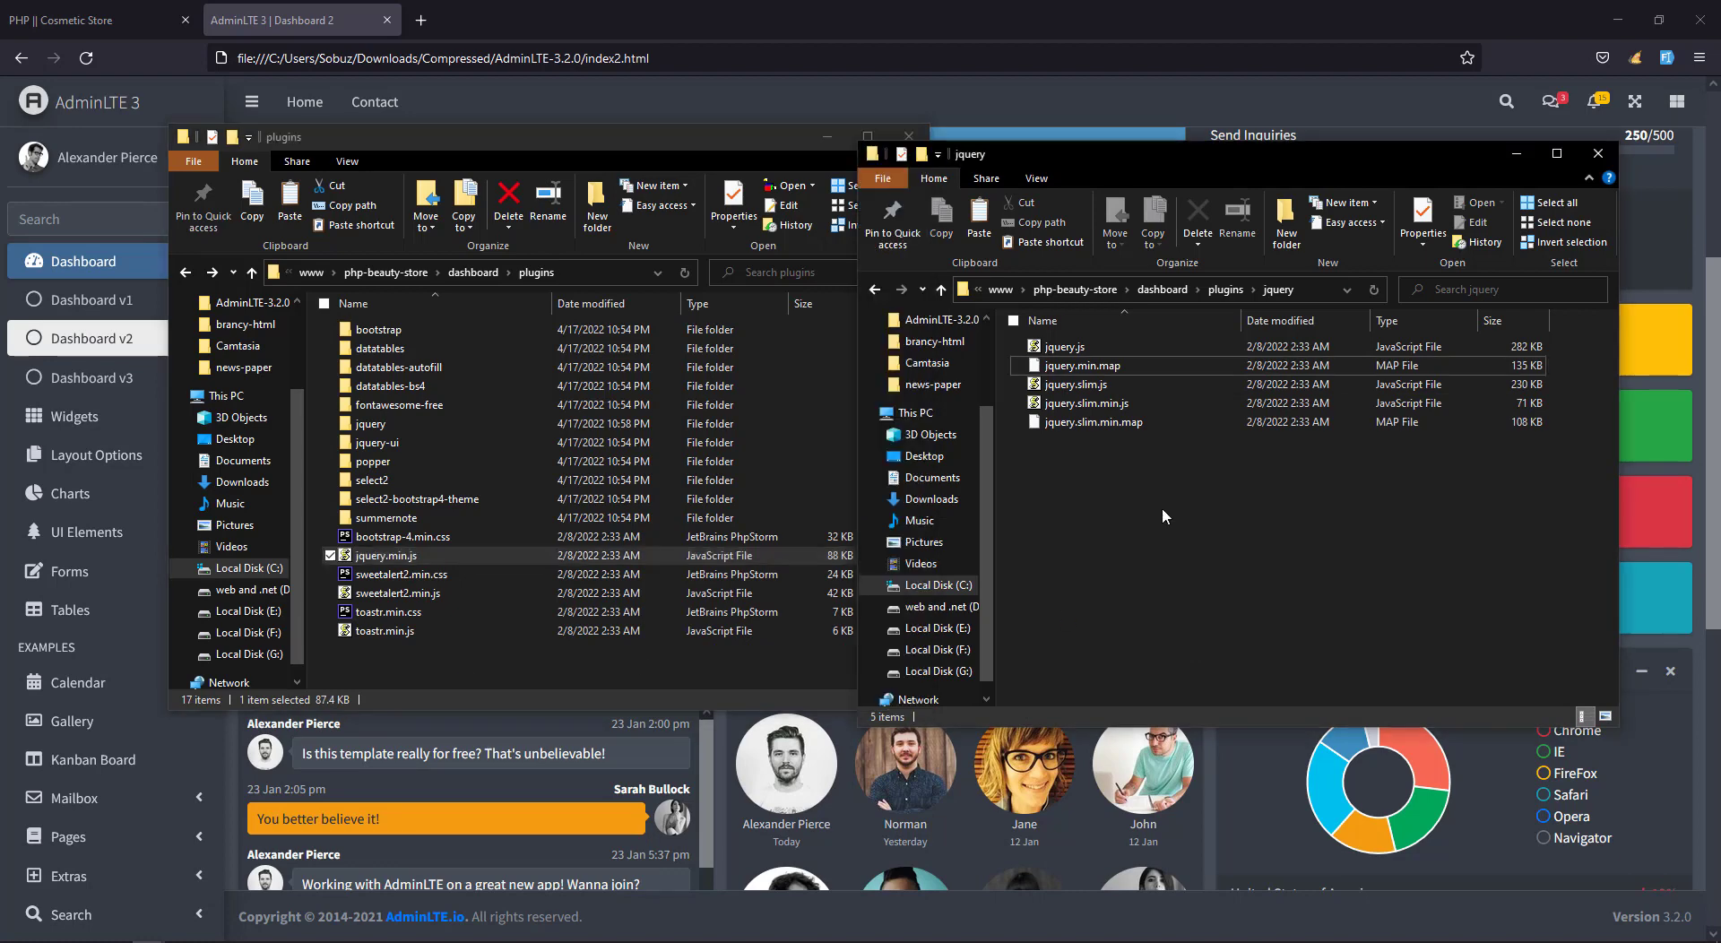
key("alt+Up")
Check the combined size and file count of everything in the plugins folder.
left_click_drag(1122, 670, 1067, 346)
right_click(1067, 346)
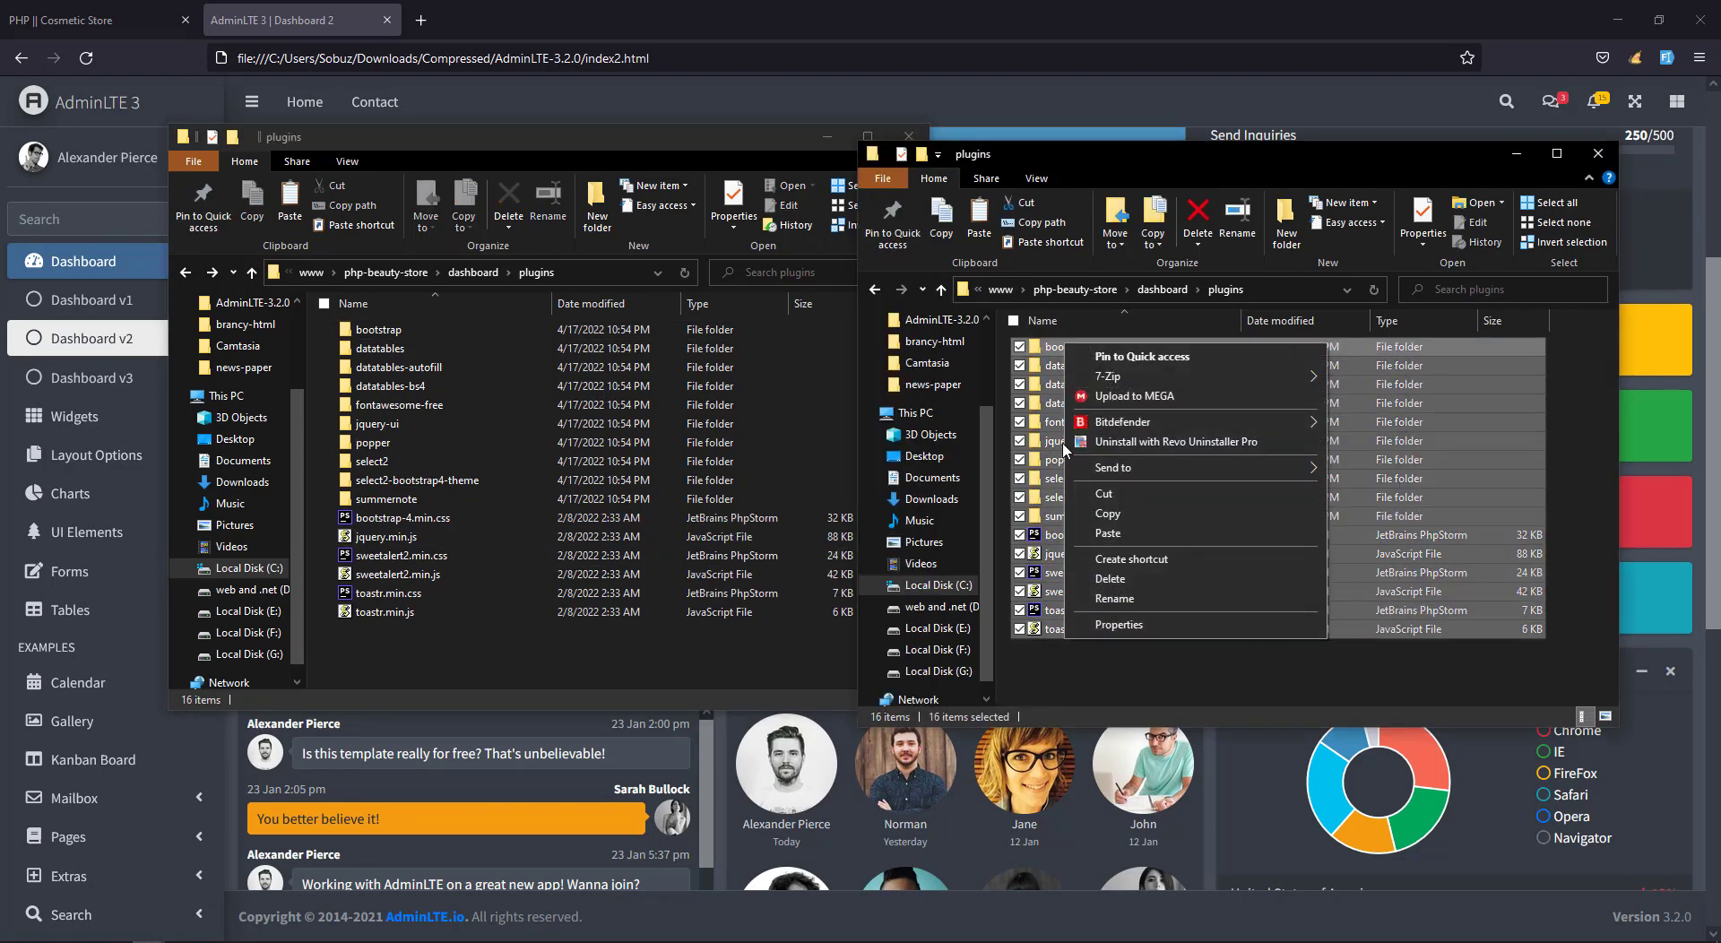
left_click(1121, 624)
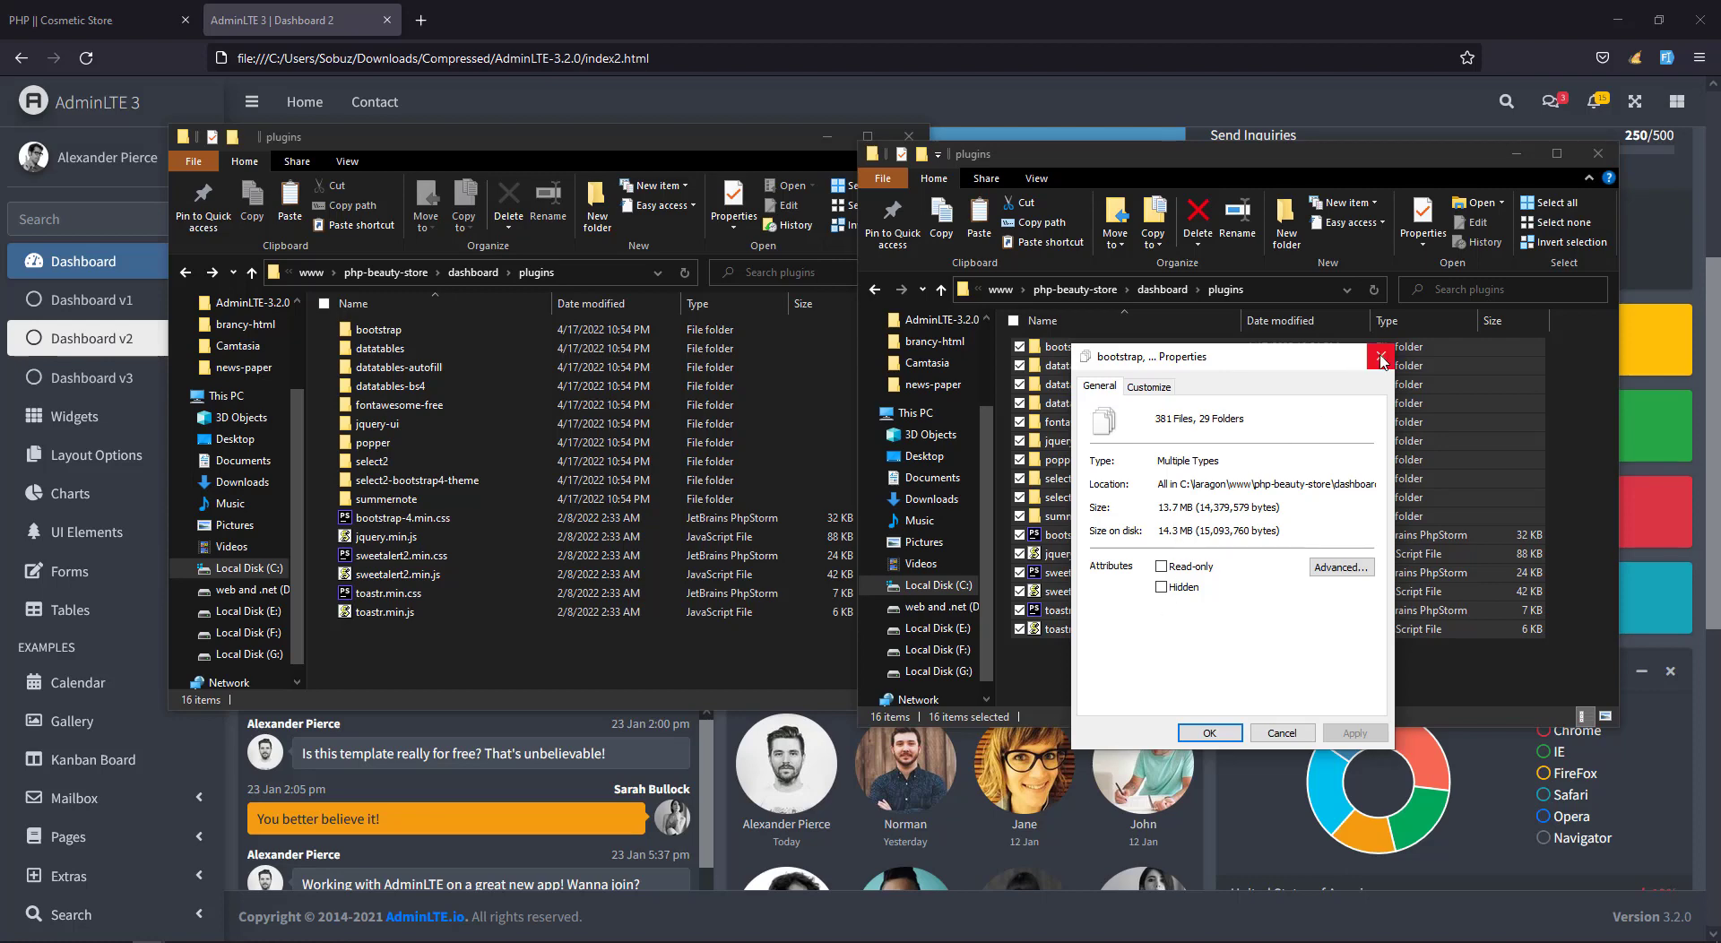
left_click(1379, 358)
left_click(1116, 642)
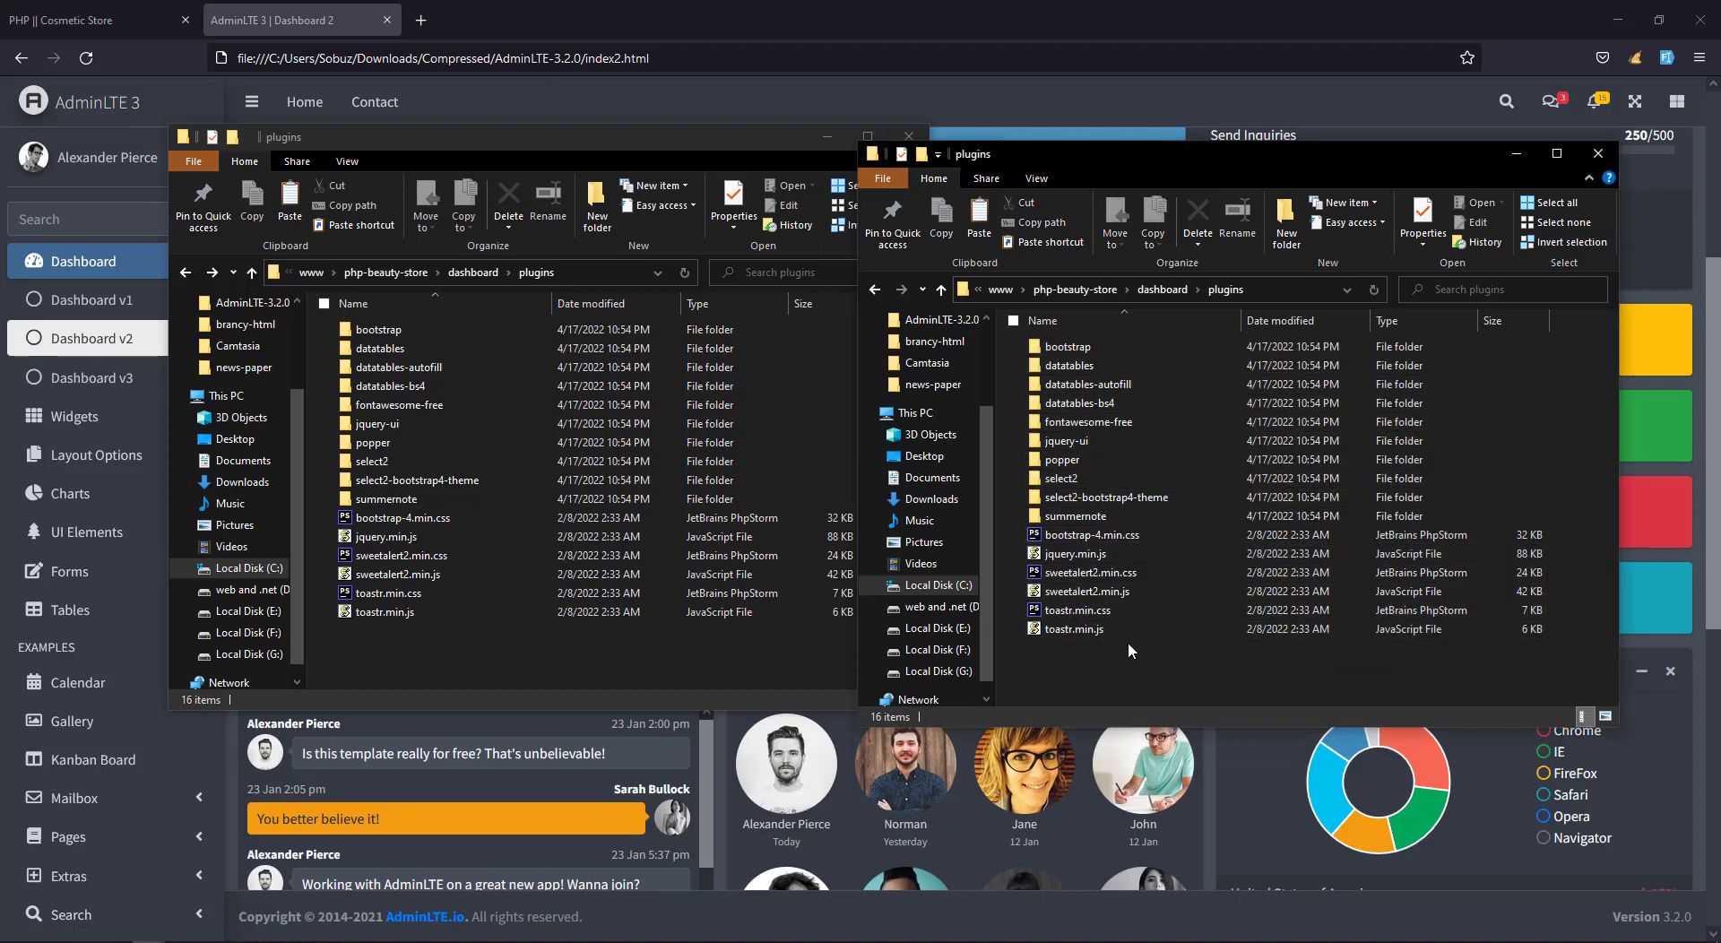
Delete everything in the popper folder except popper.min.js and return to the plugins folder.
double_click(1073, 461)
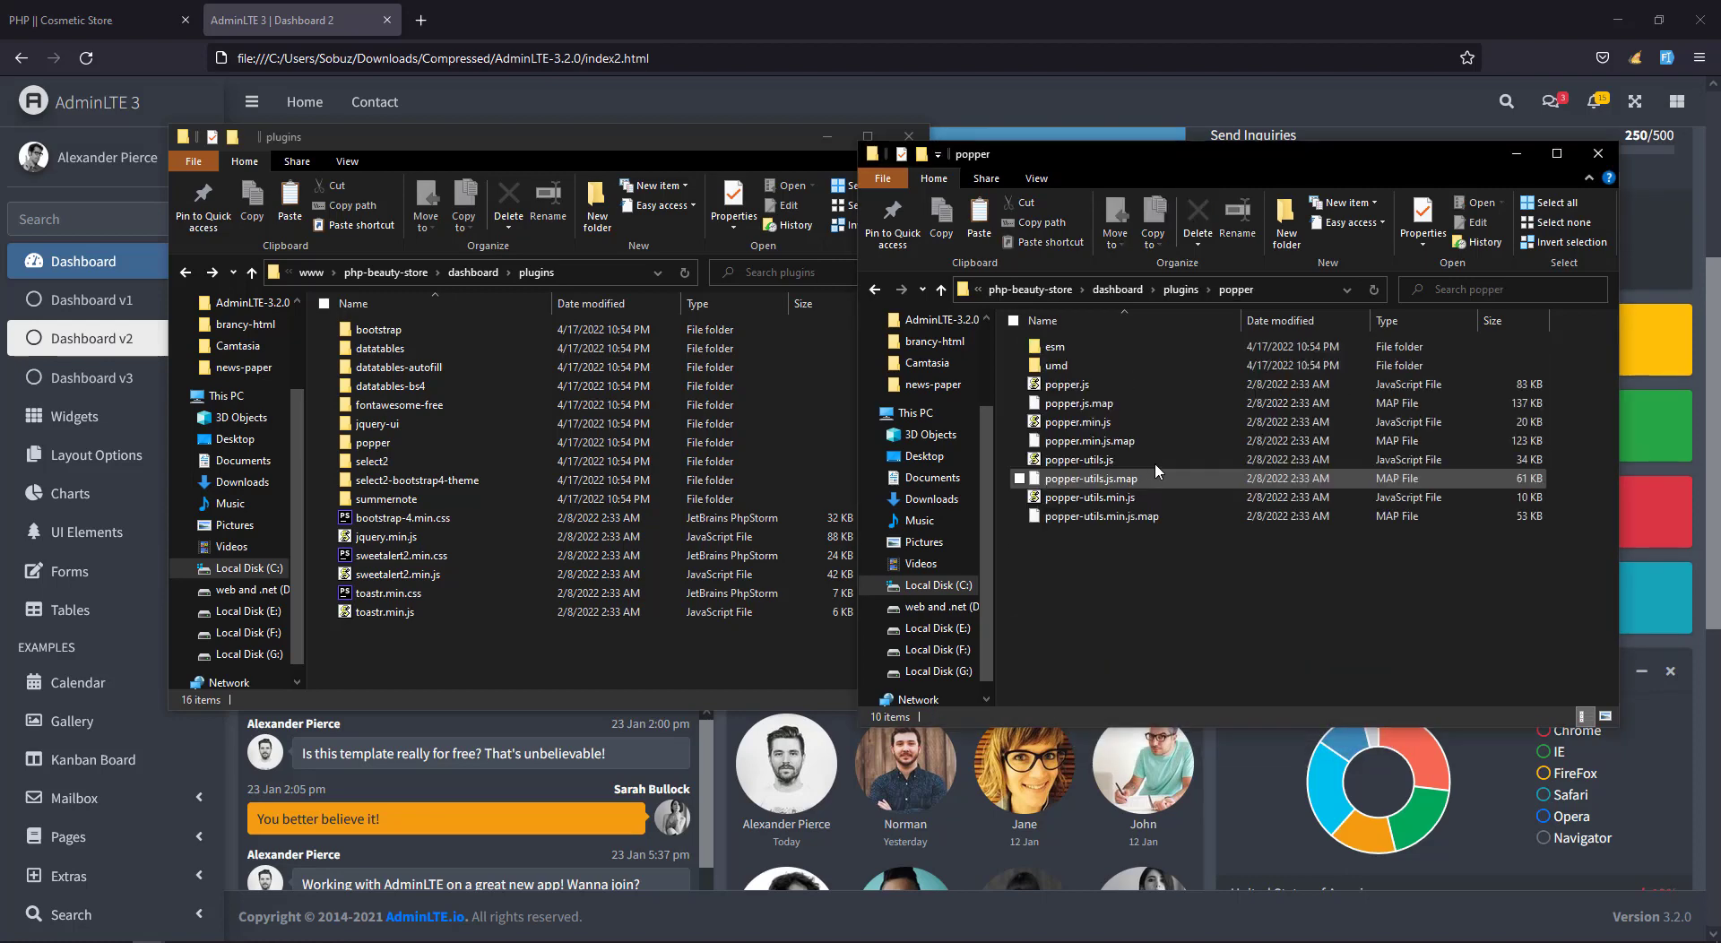
key("Up")
key("Up")
key("Up")
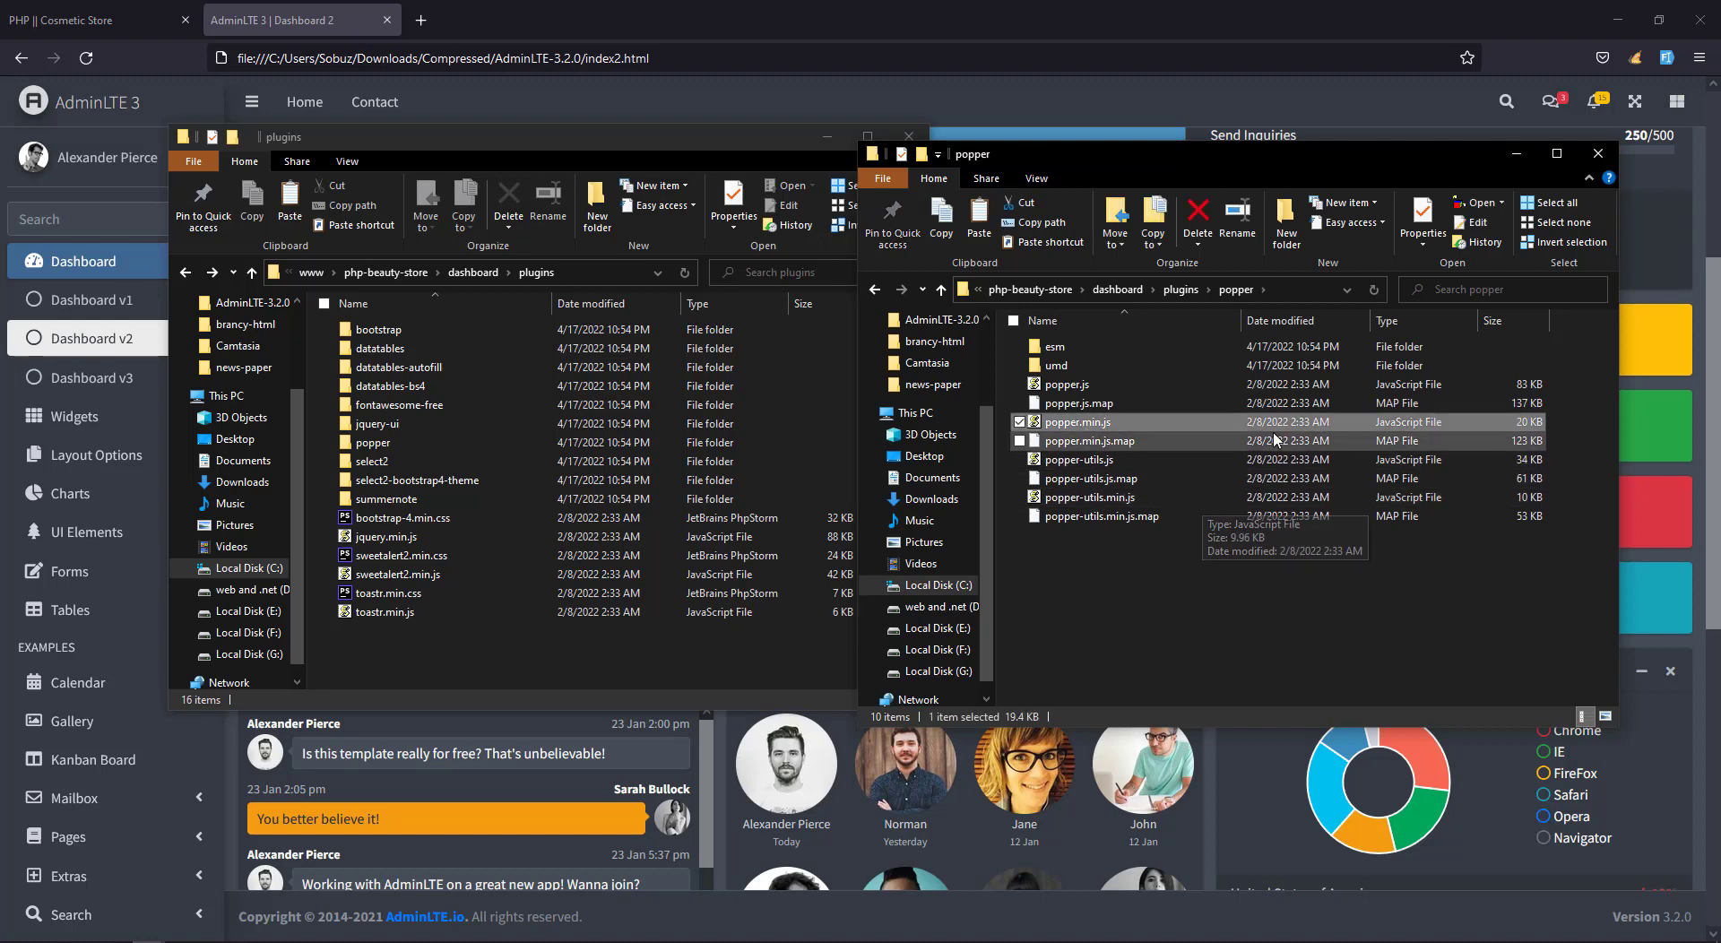
left_click(1571, 242)
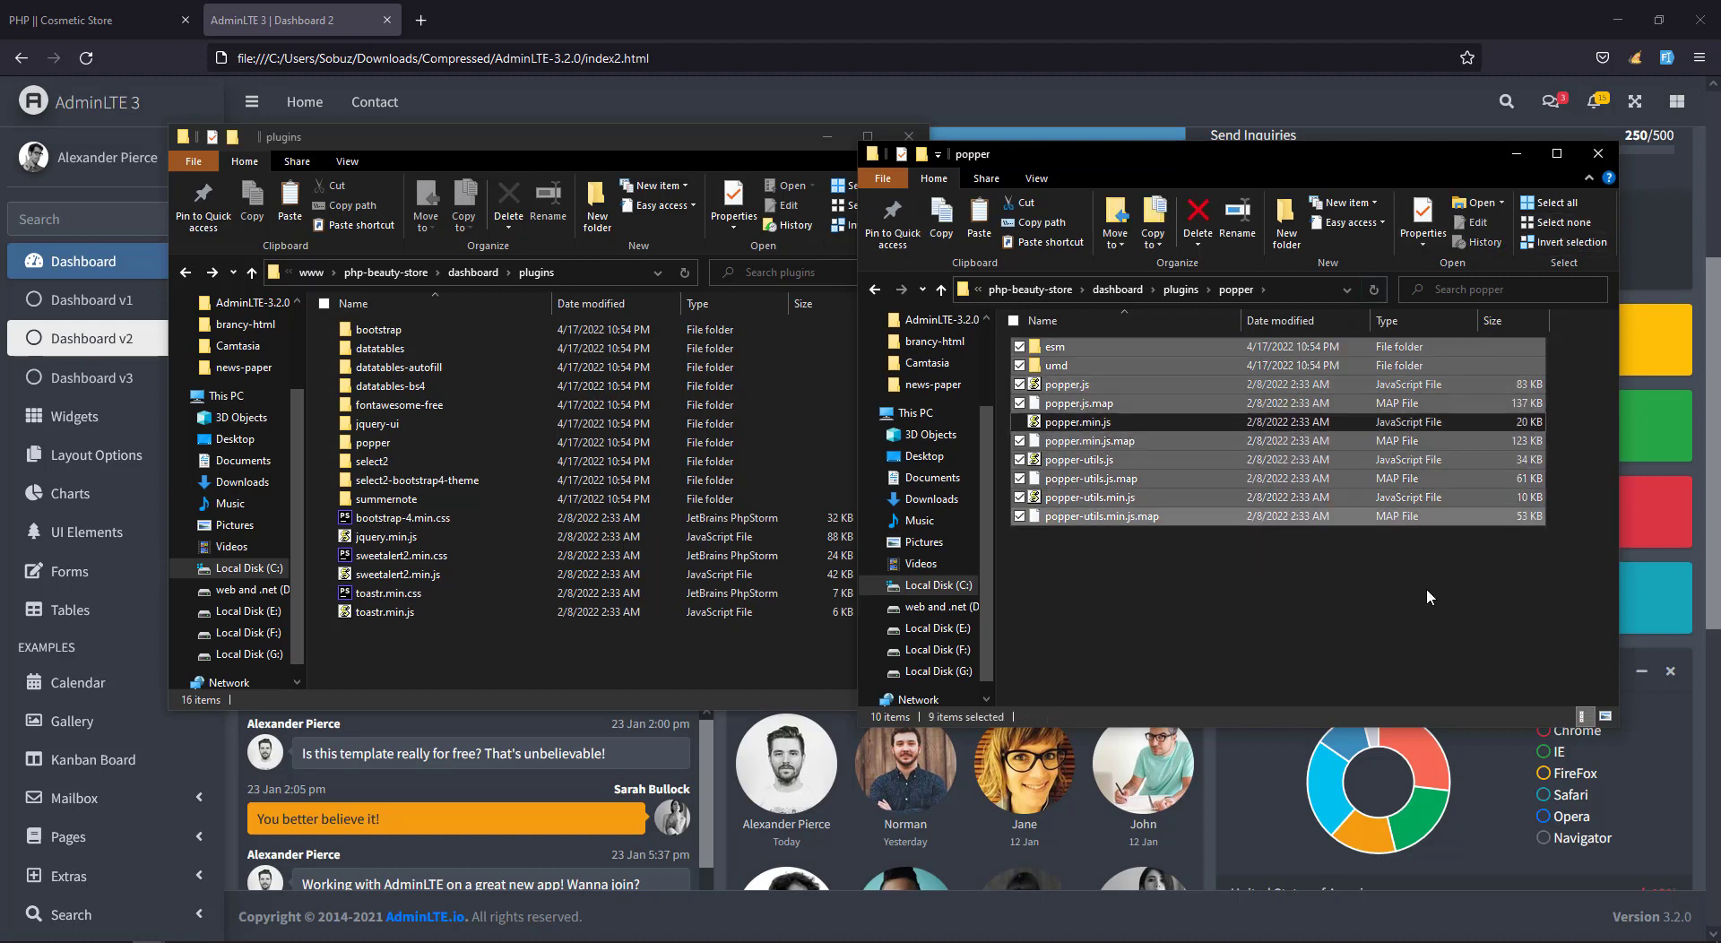
key("Delete")
key("Return")
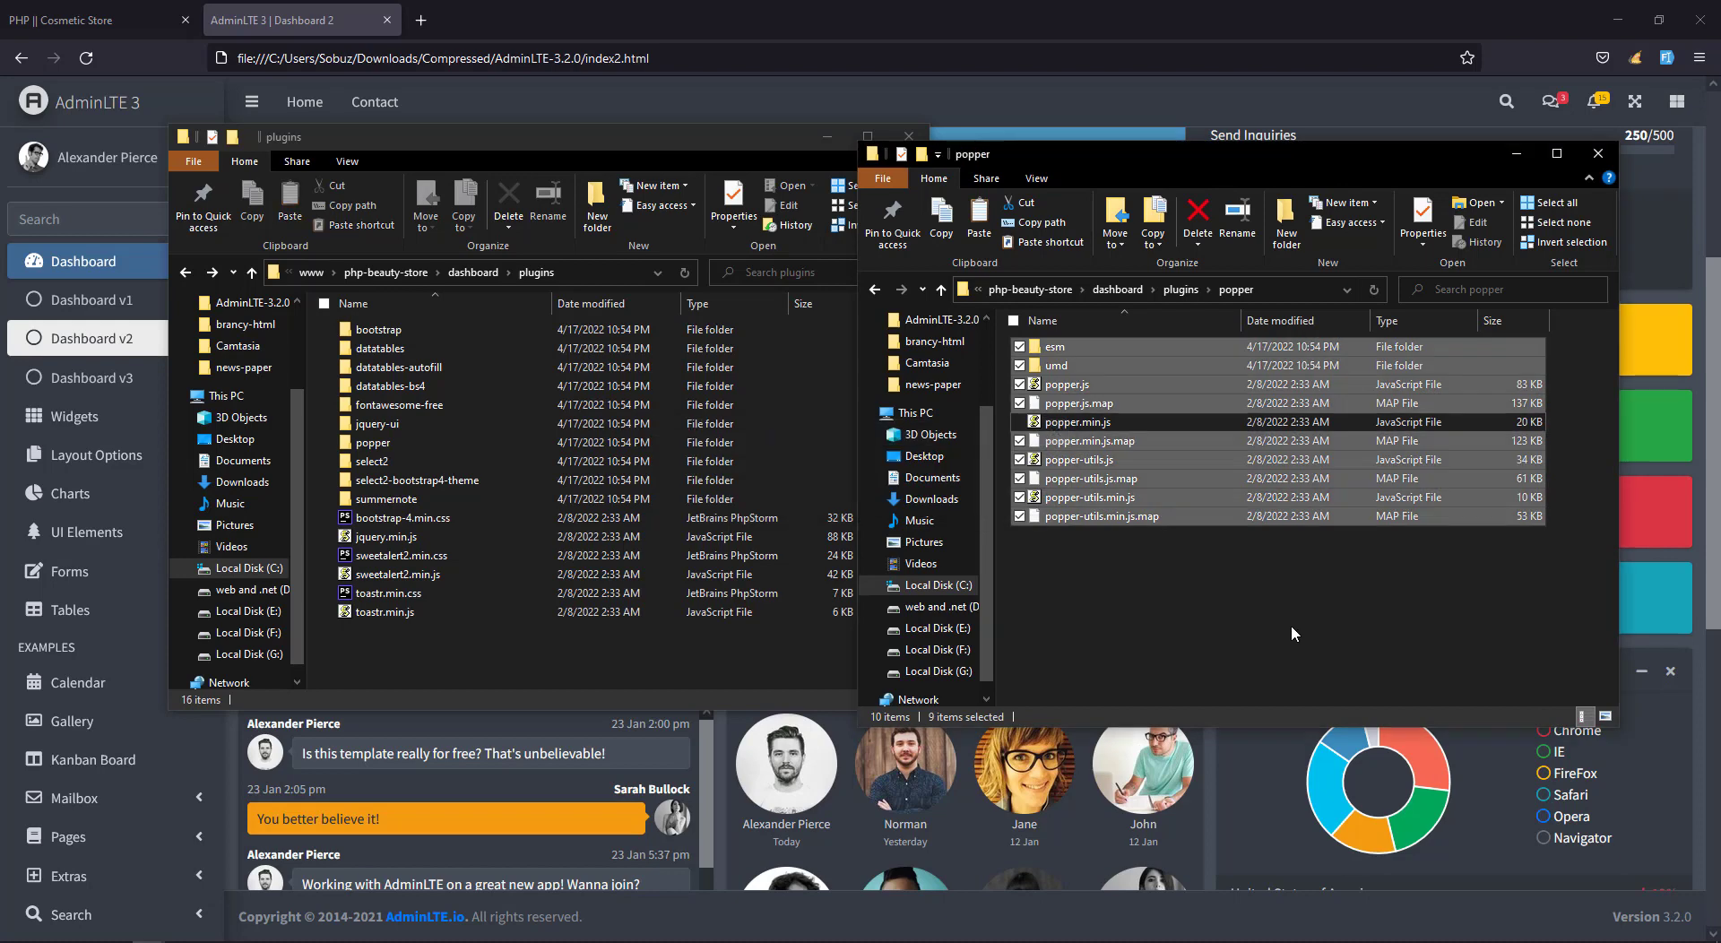
left_click(940, 289)
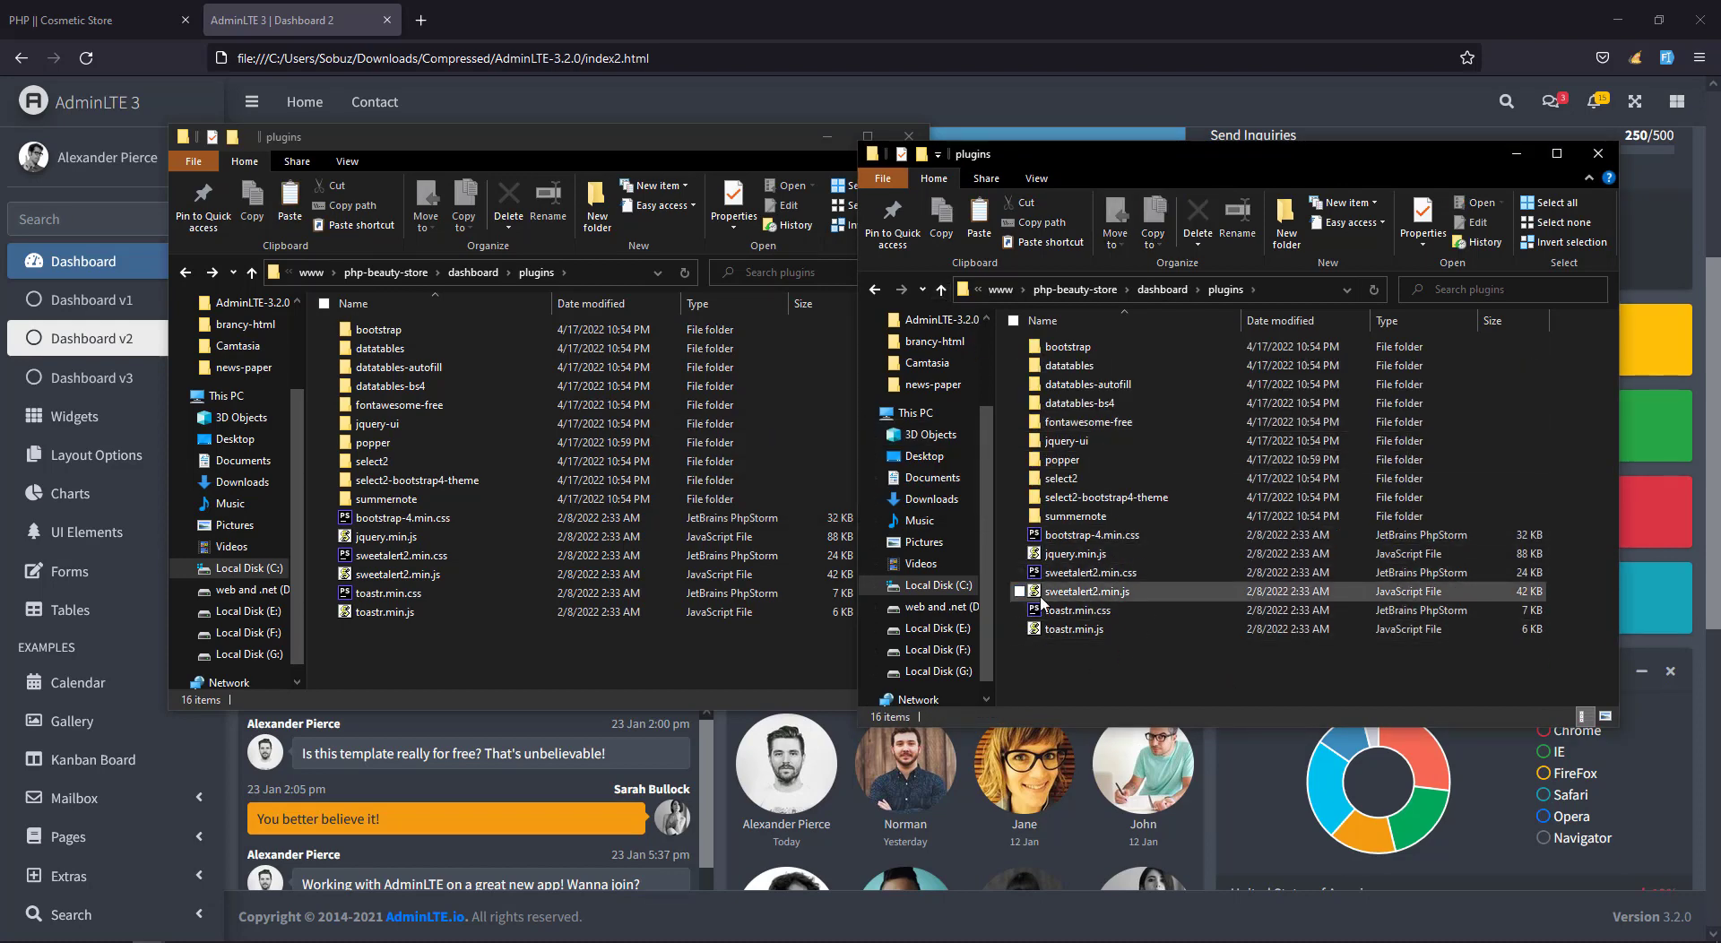
Recheck the total size of the plugins folder's remaining contents and close the second plugins window.
left_click_drag(1124, 650, 1067, 339)
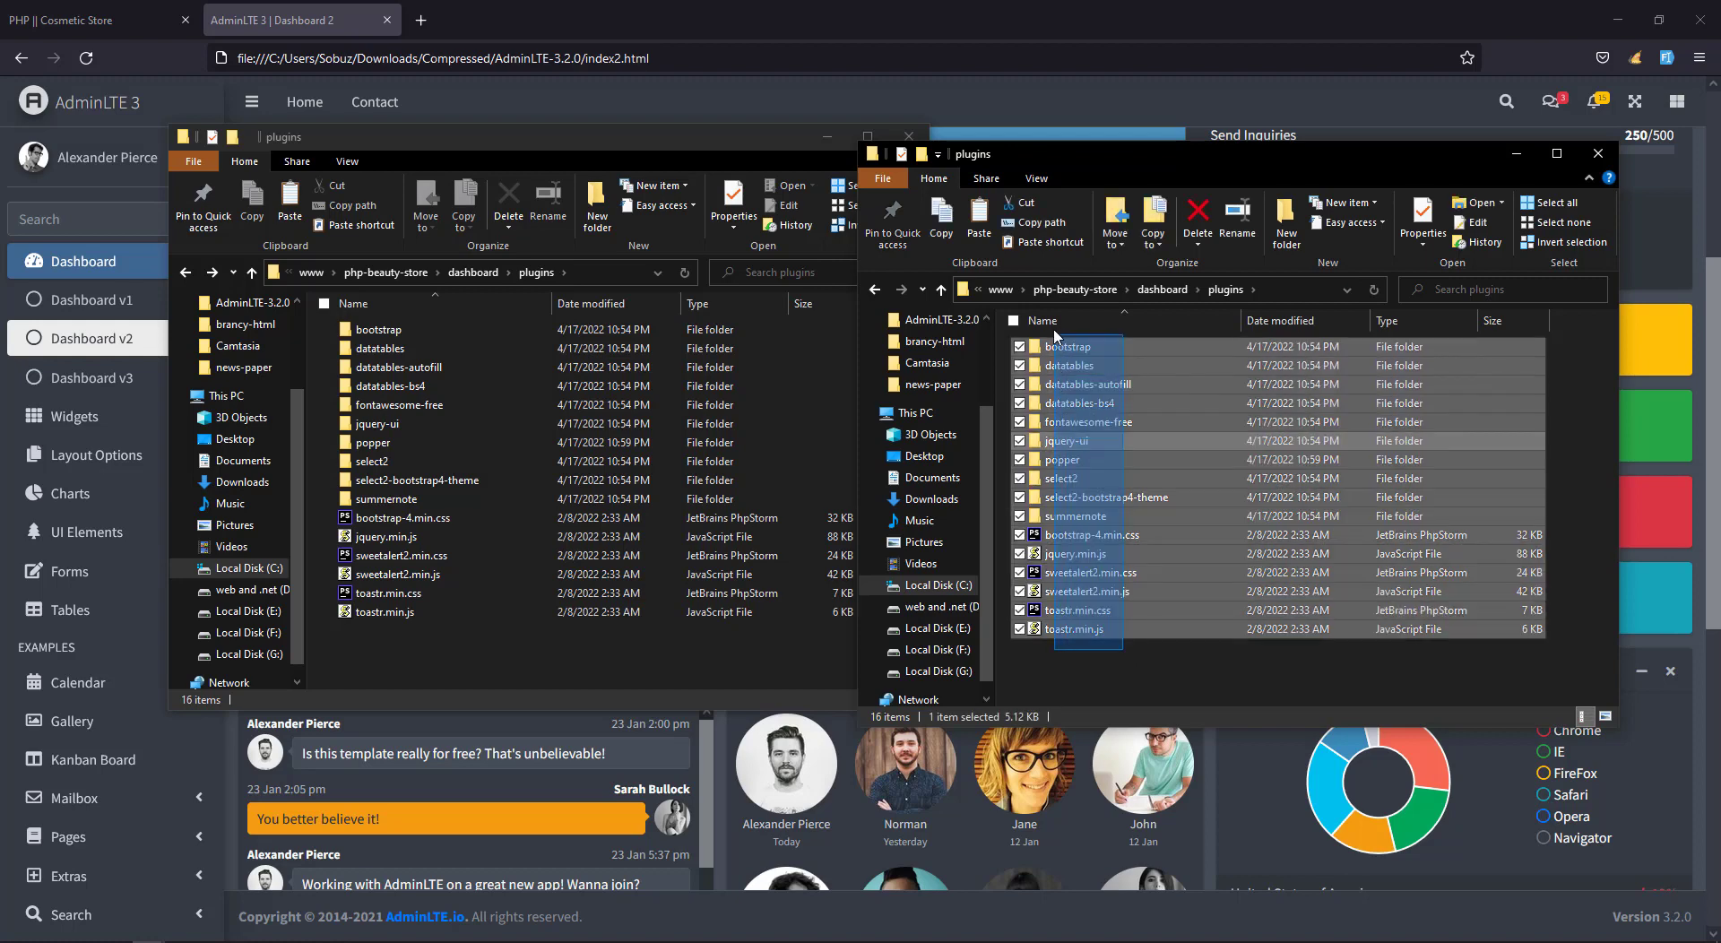
right_click(1056, 361)
left_click(1112, 639)
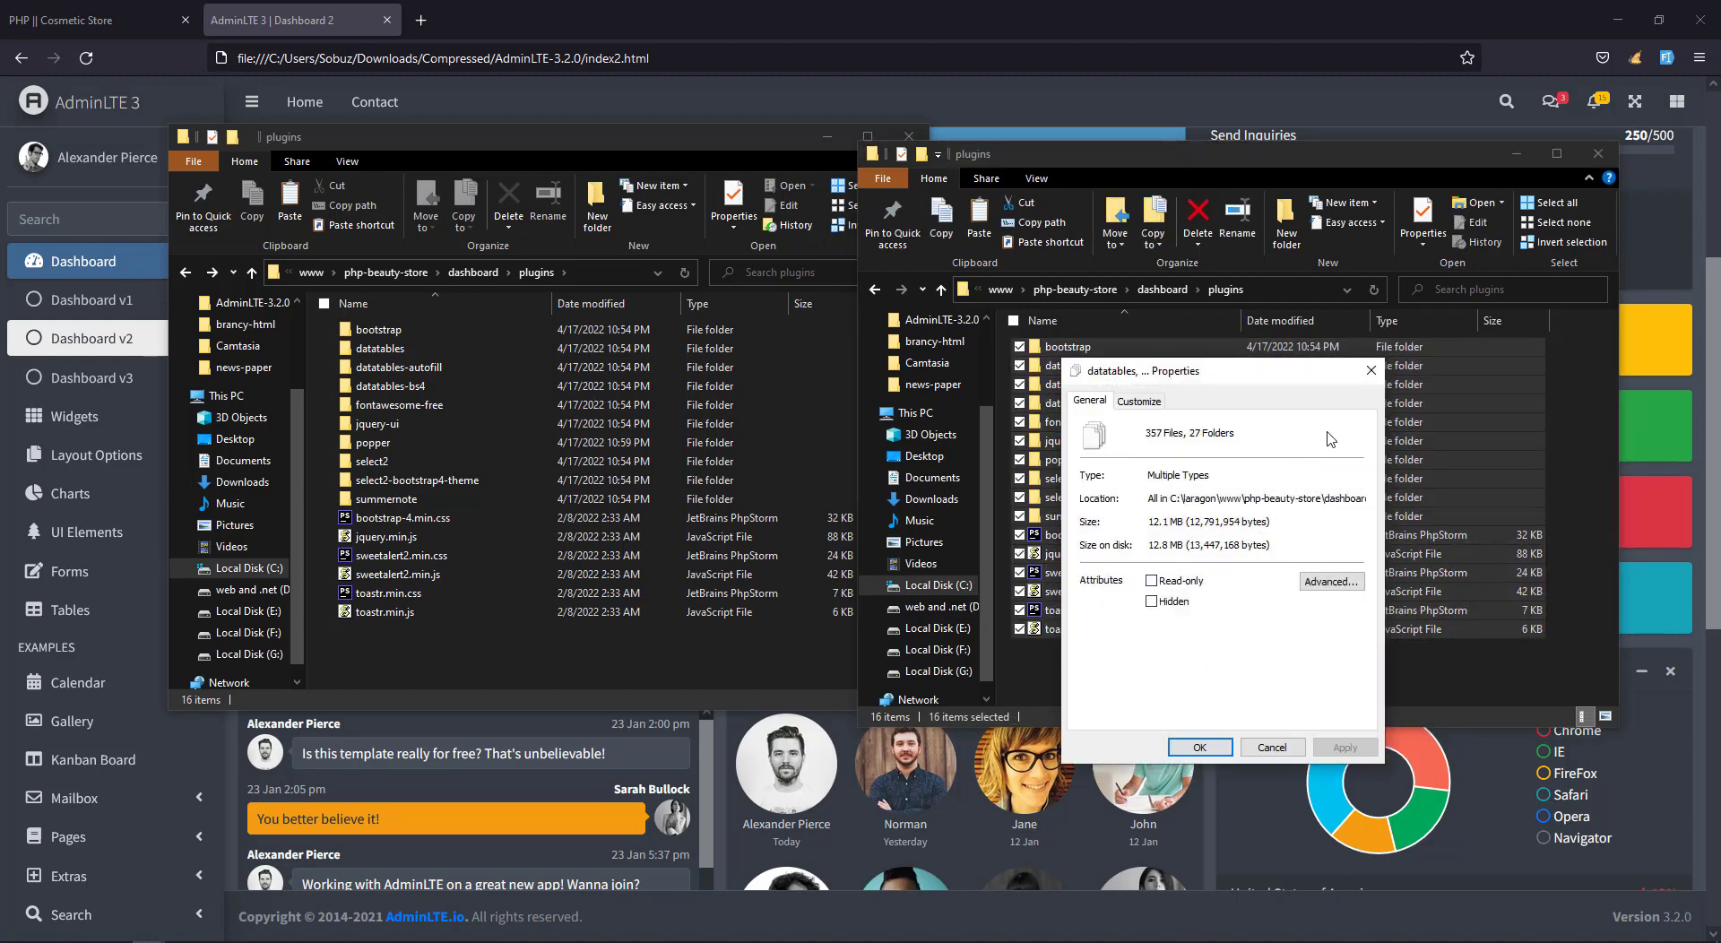
left_click(1371, 371)
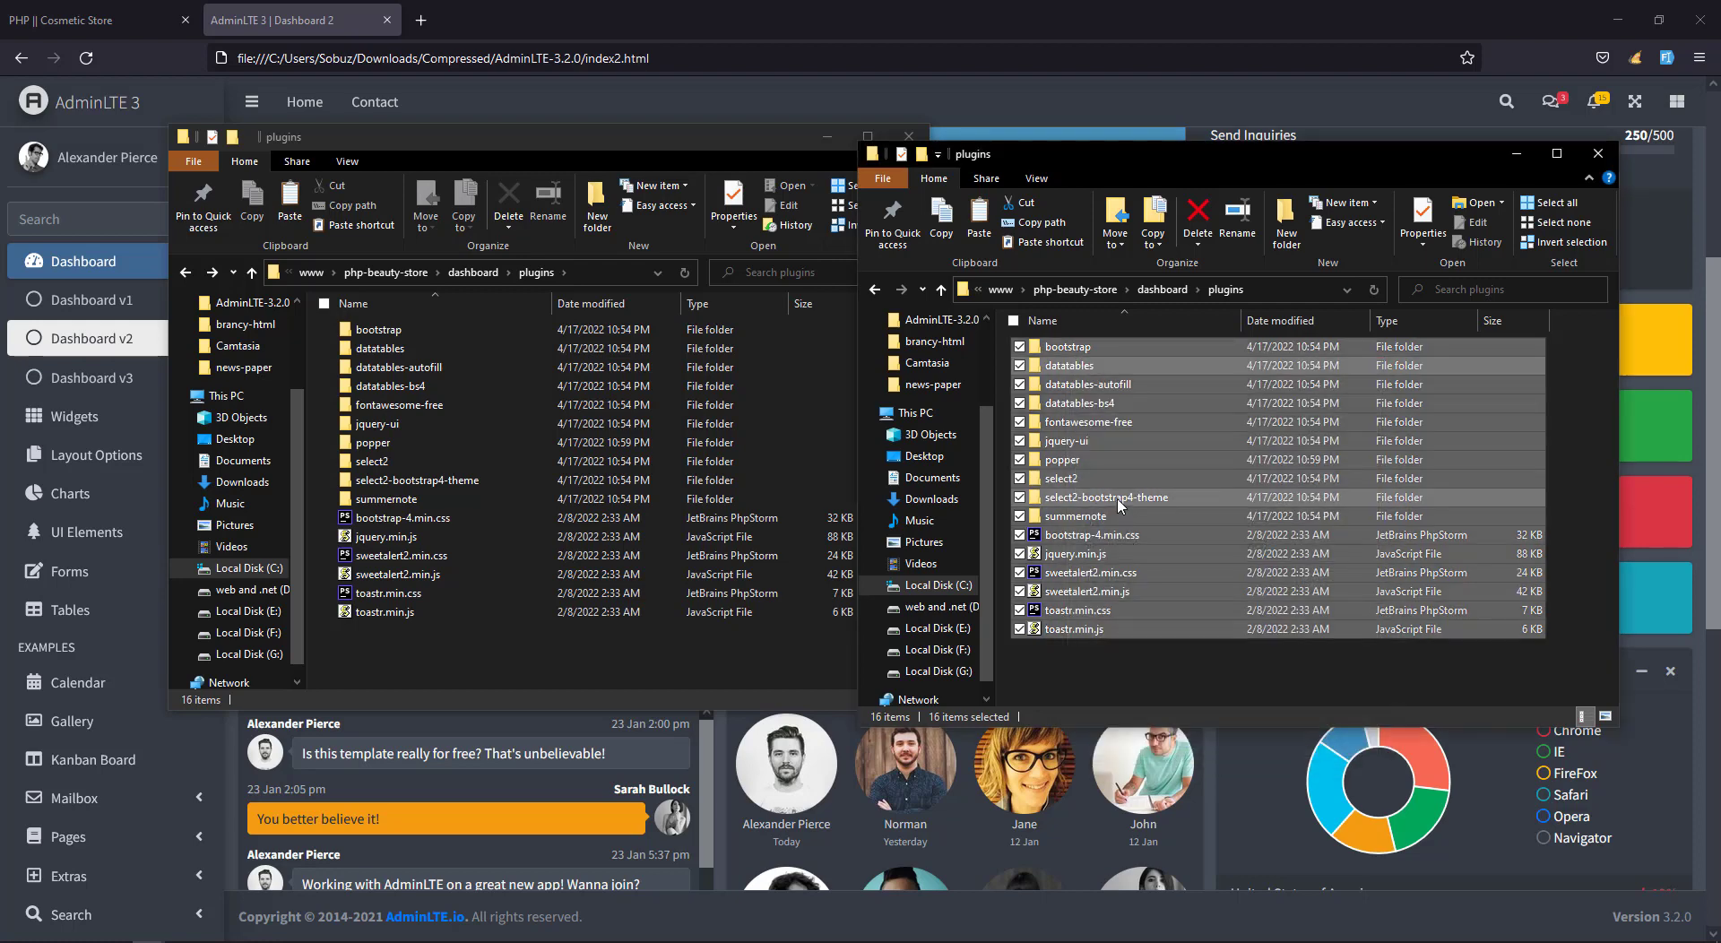
left_click(1112, 687)
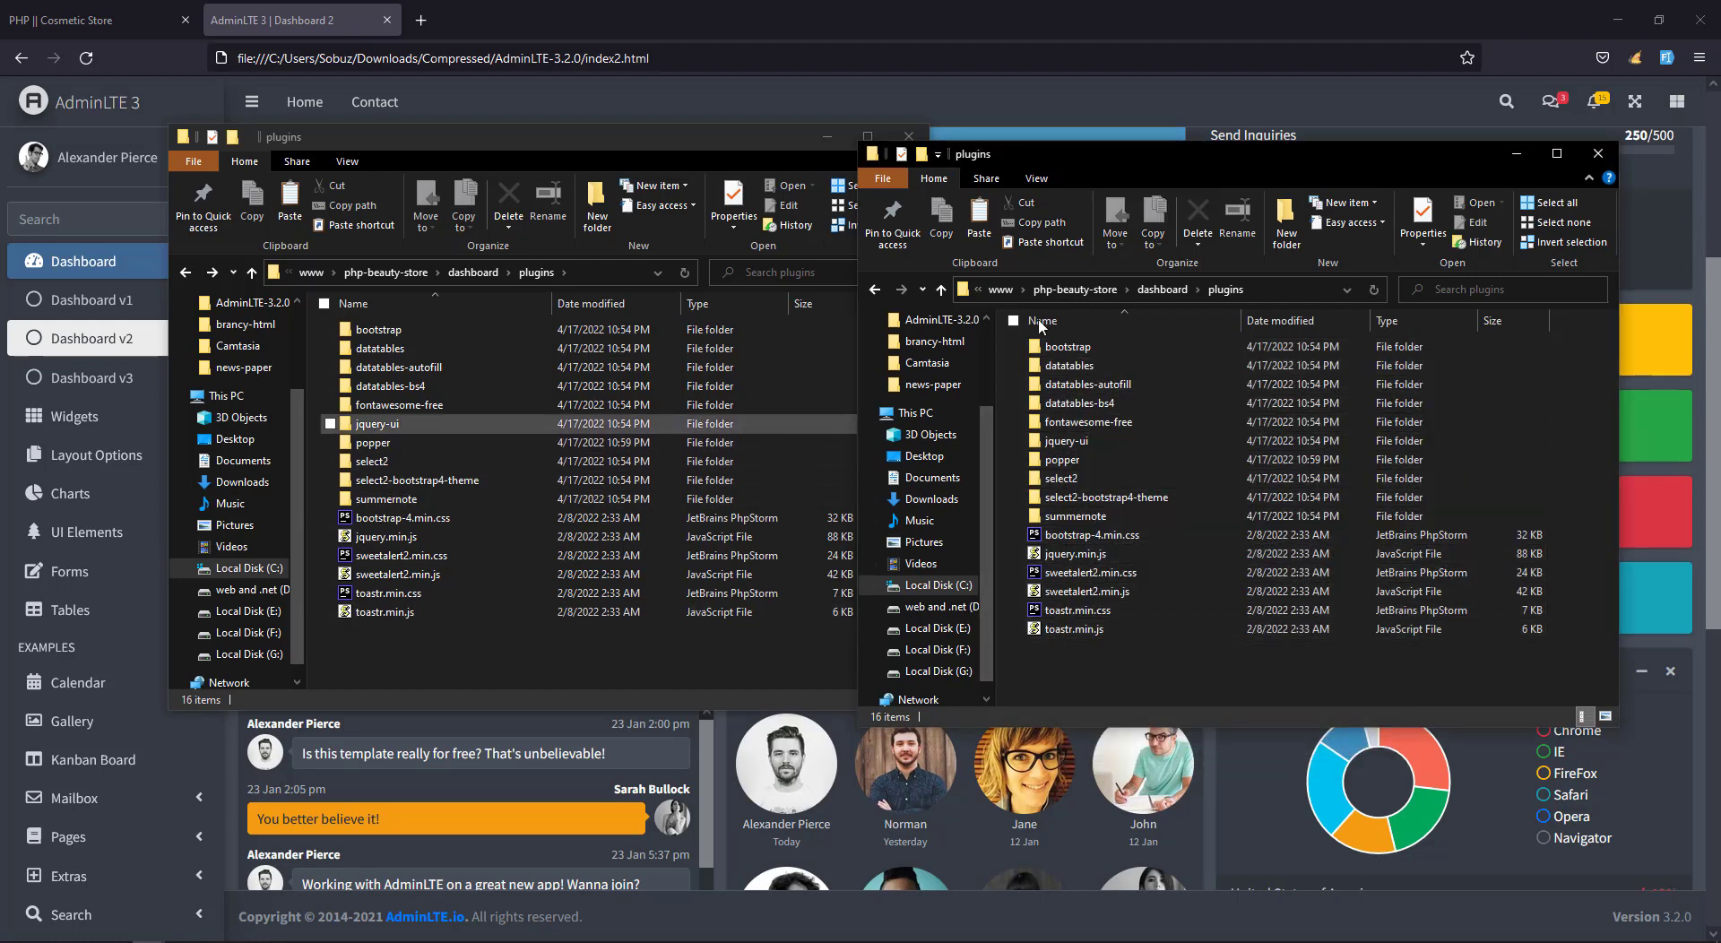
left_click(1598, 154)
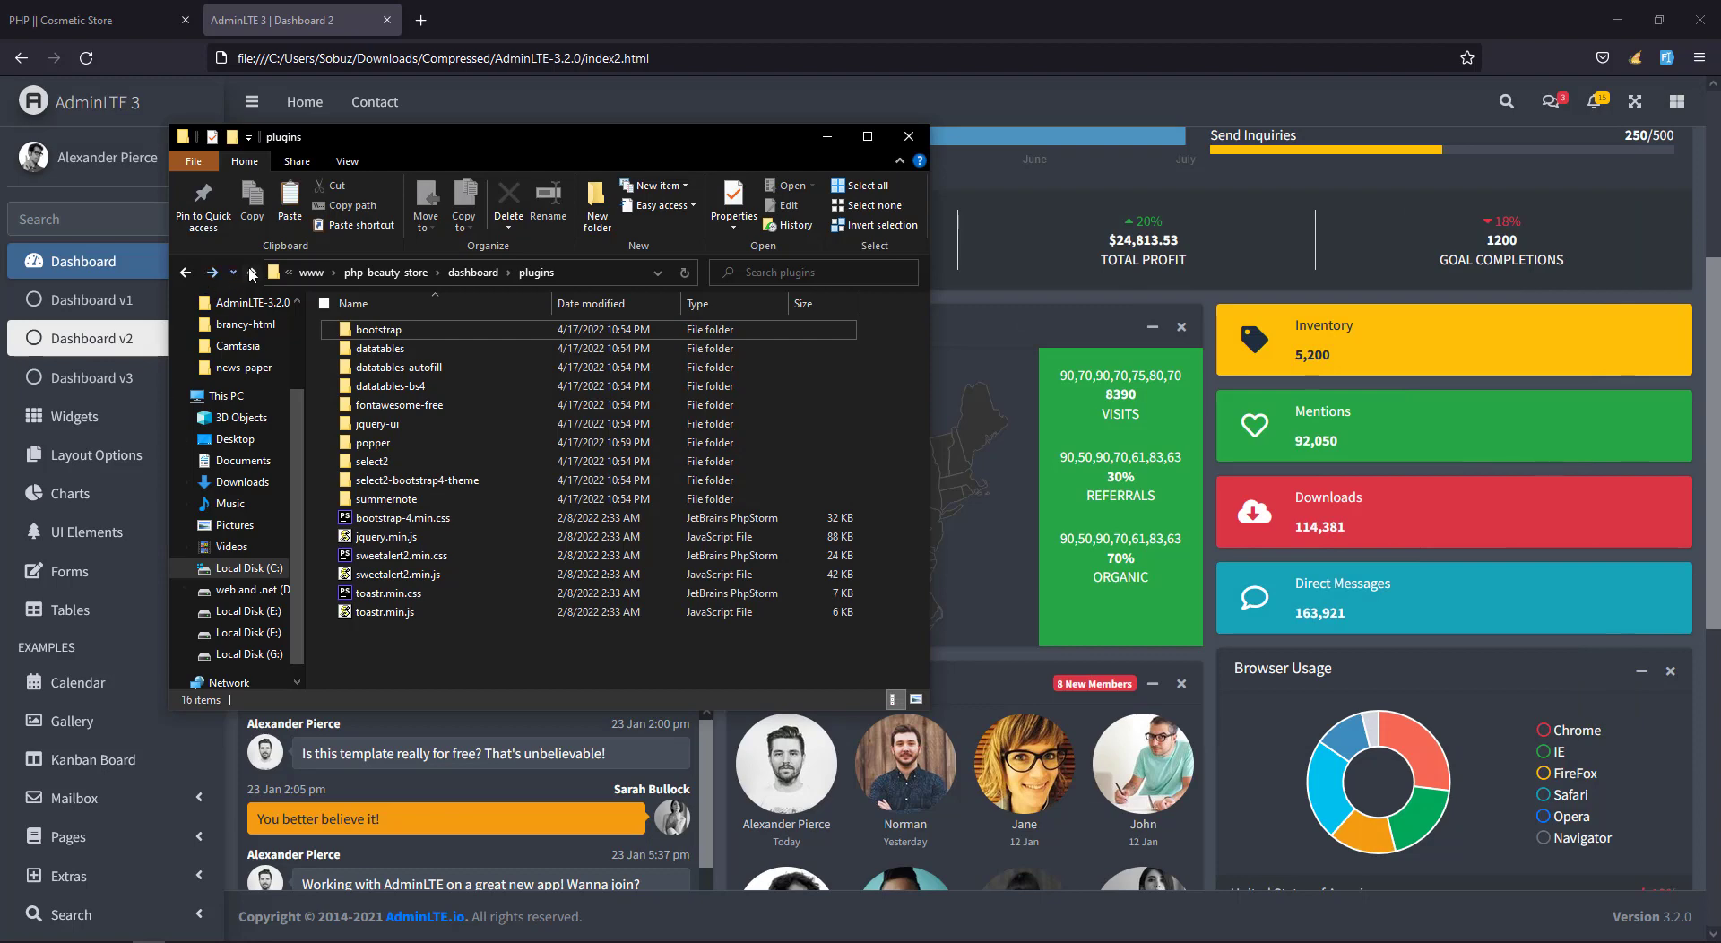
Rename index2.html in the dashboard folder to index.php and accept the extension change.
left_click(251, 273)
left_click(405, 372)
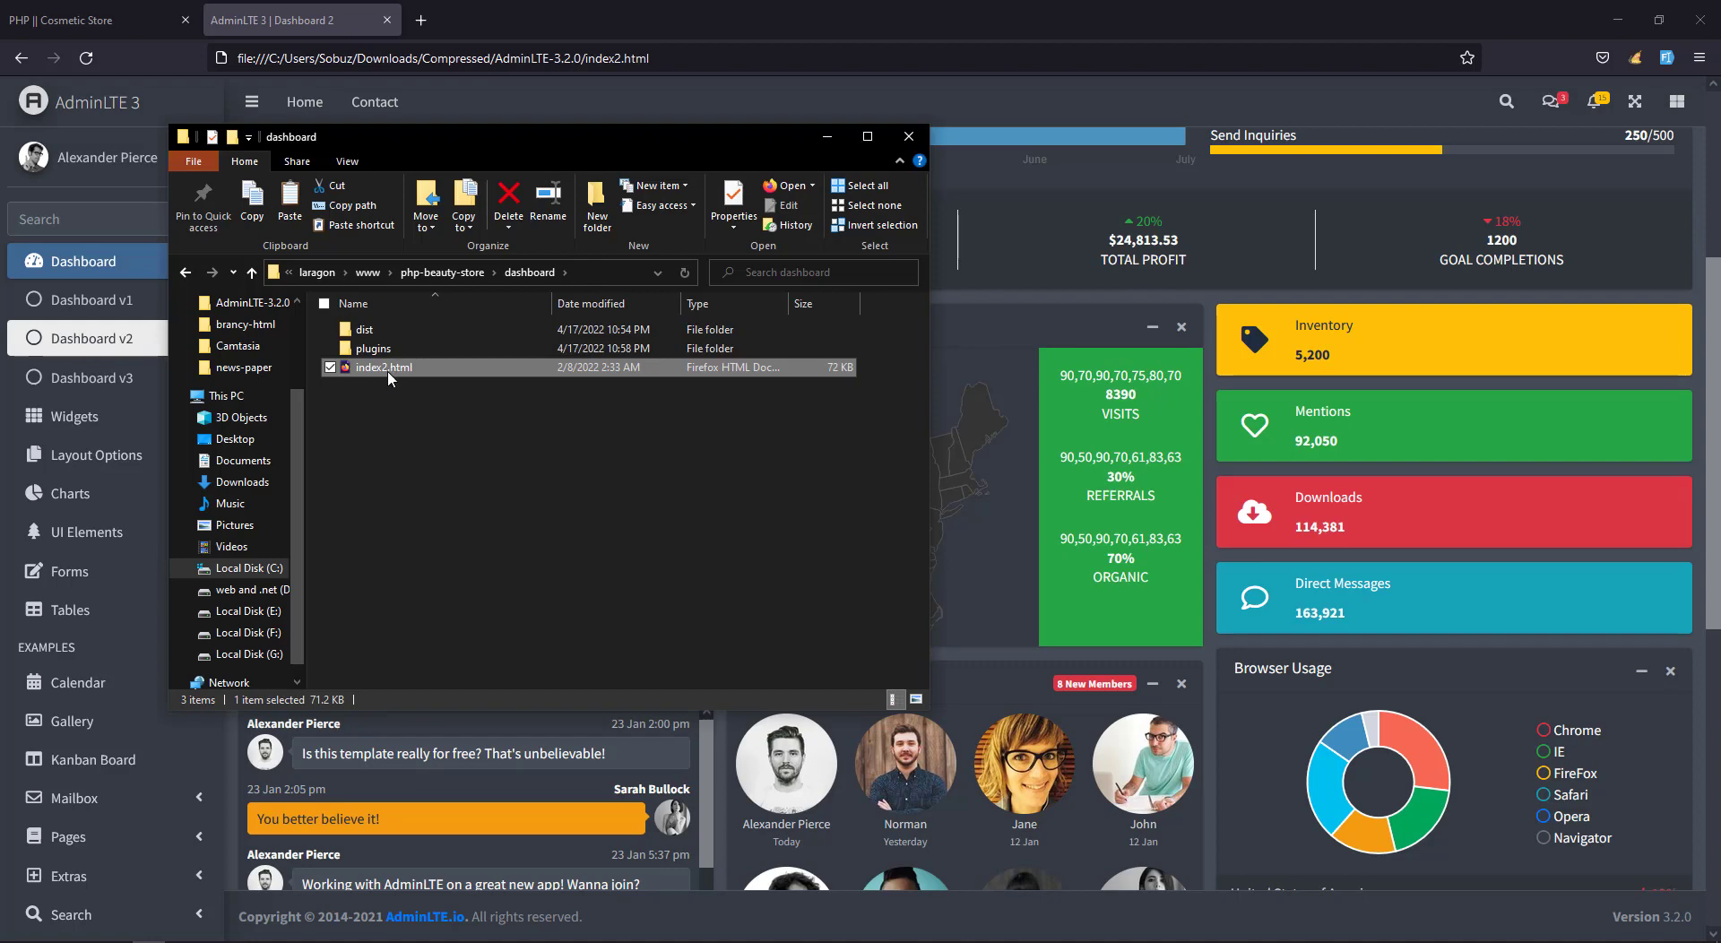
left_click(389, 369)
left_click(389, 369)
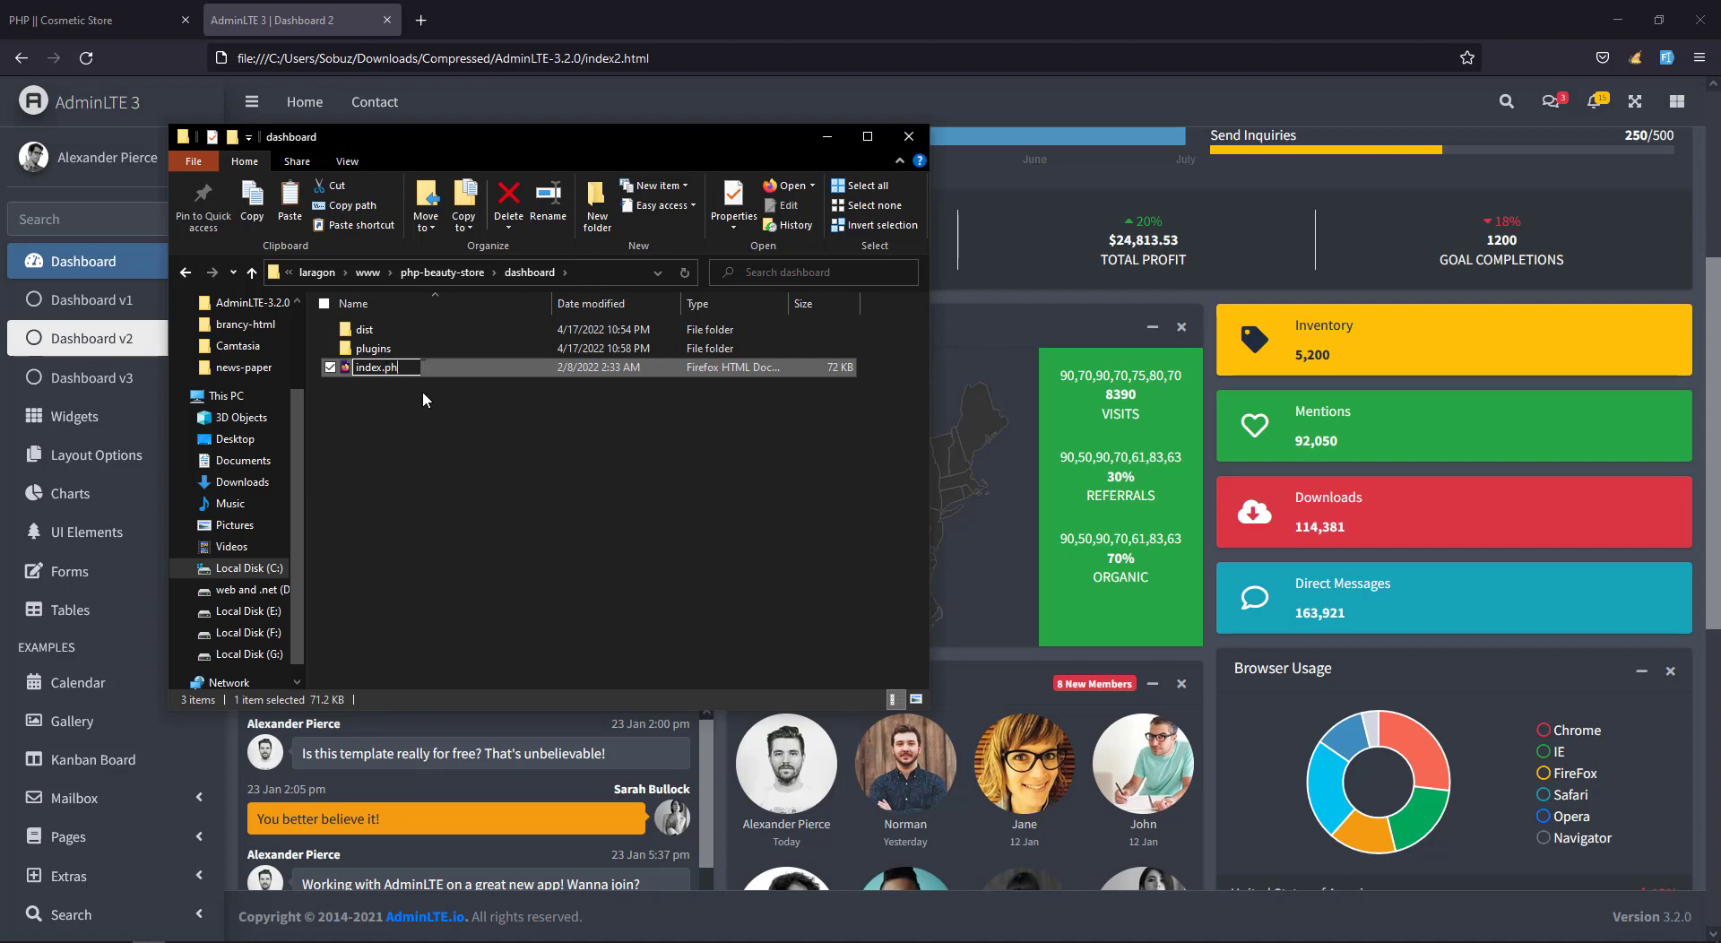
key("Return")
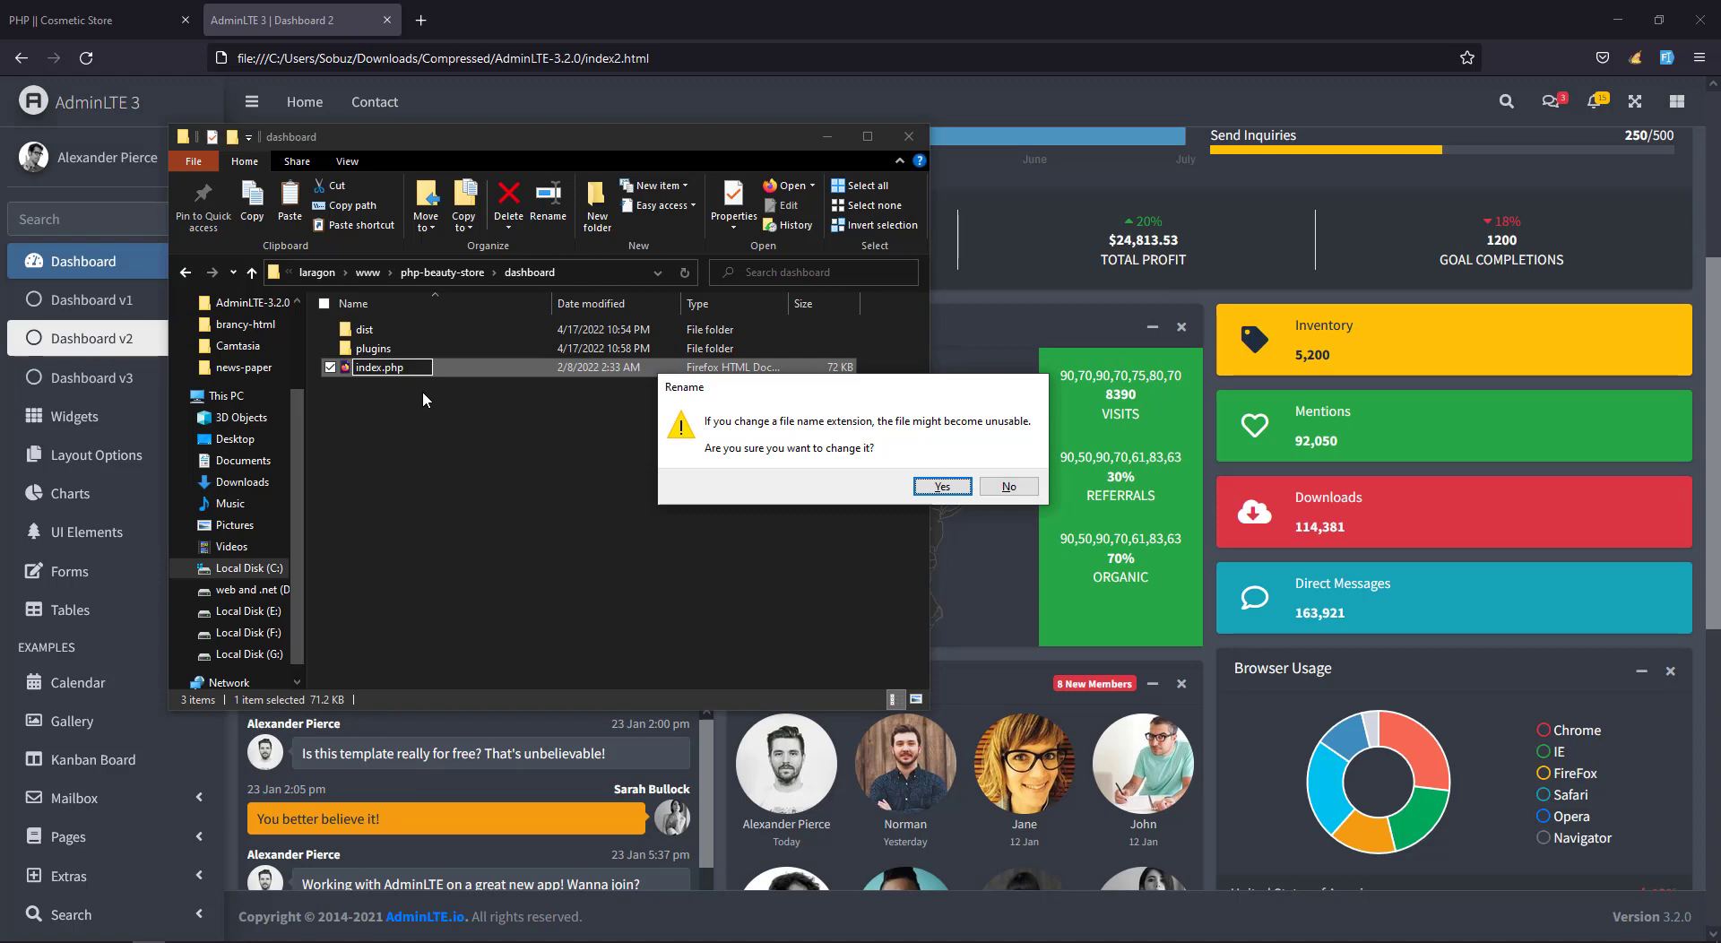
key("Return")
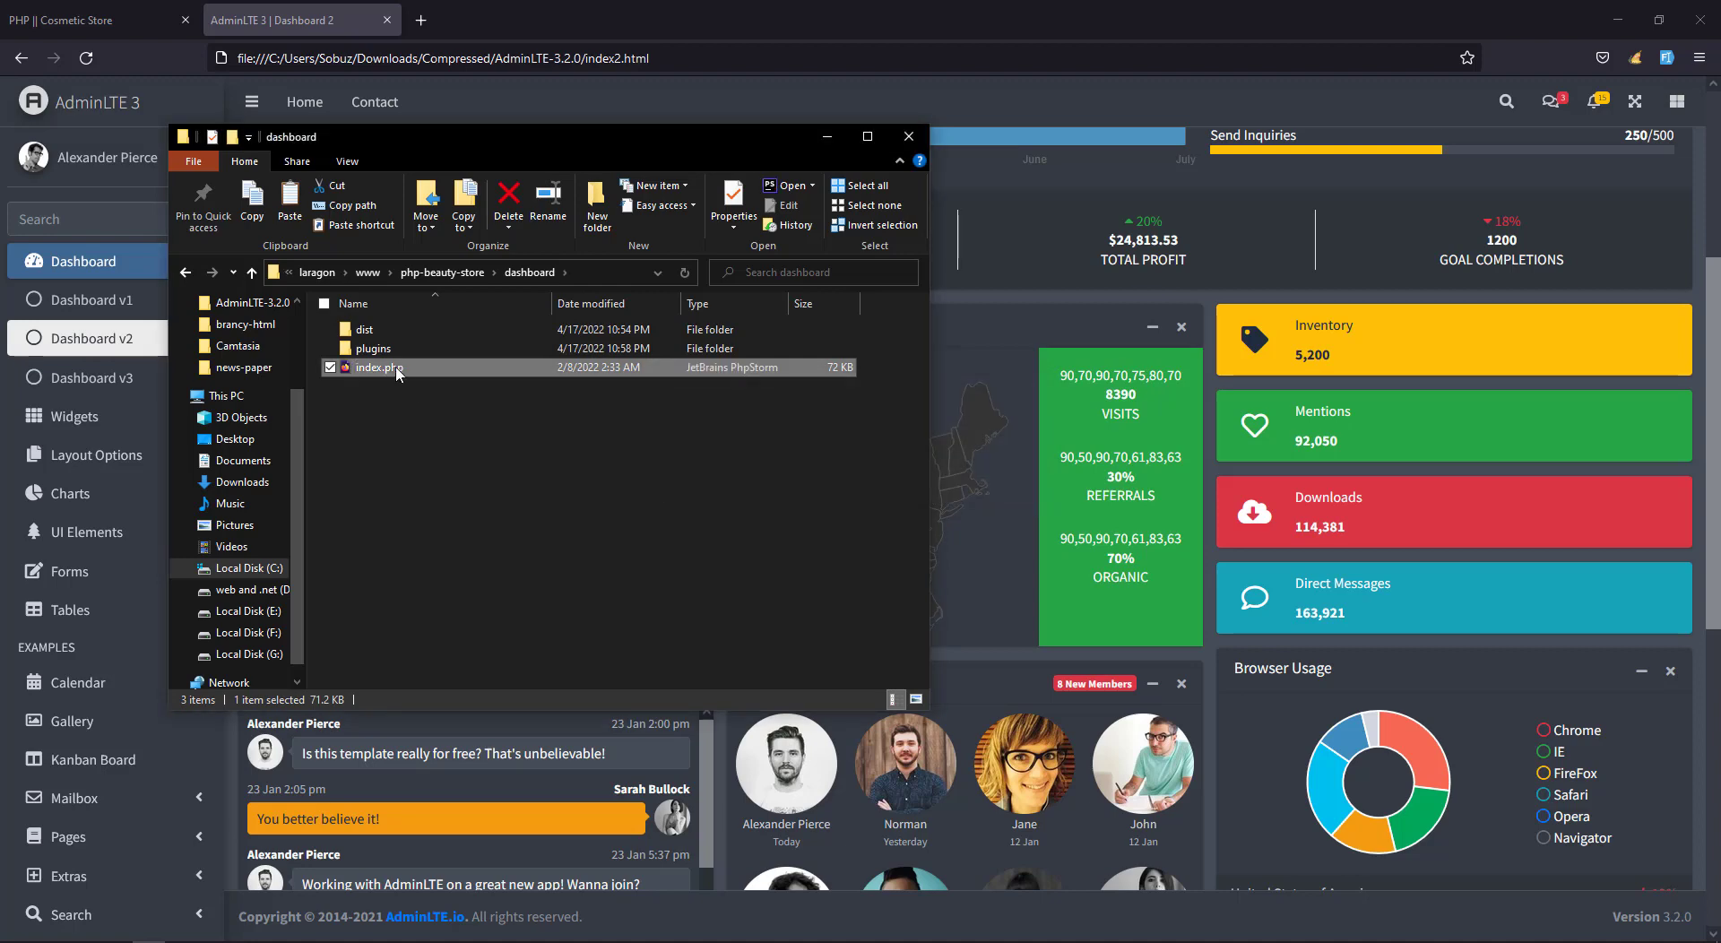
Rename index.php in the dashboard folder to dashboard.php.
right_click(397, 370)
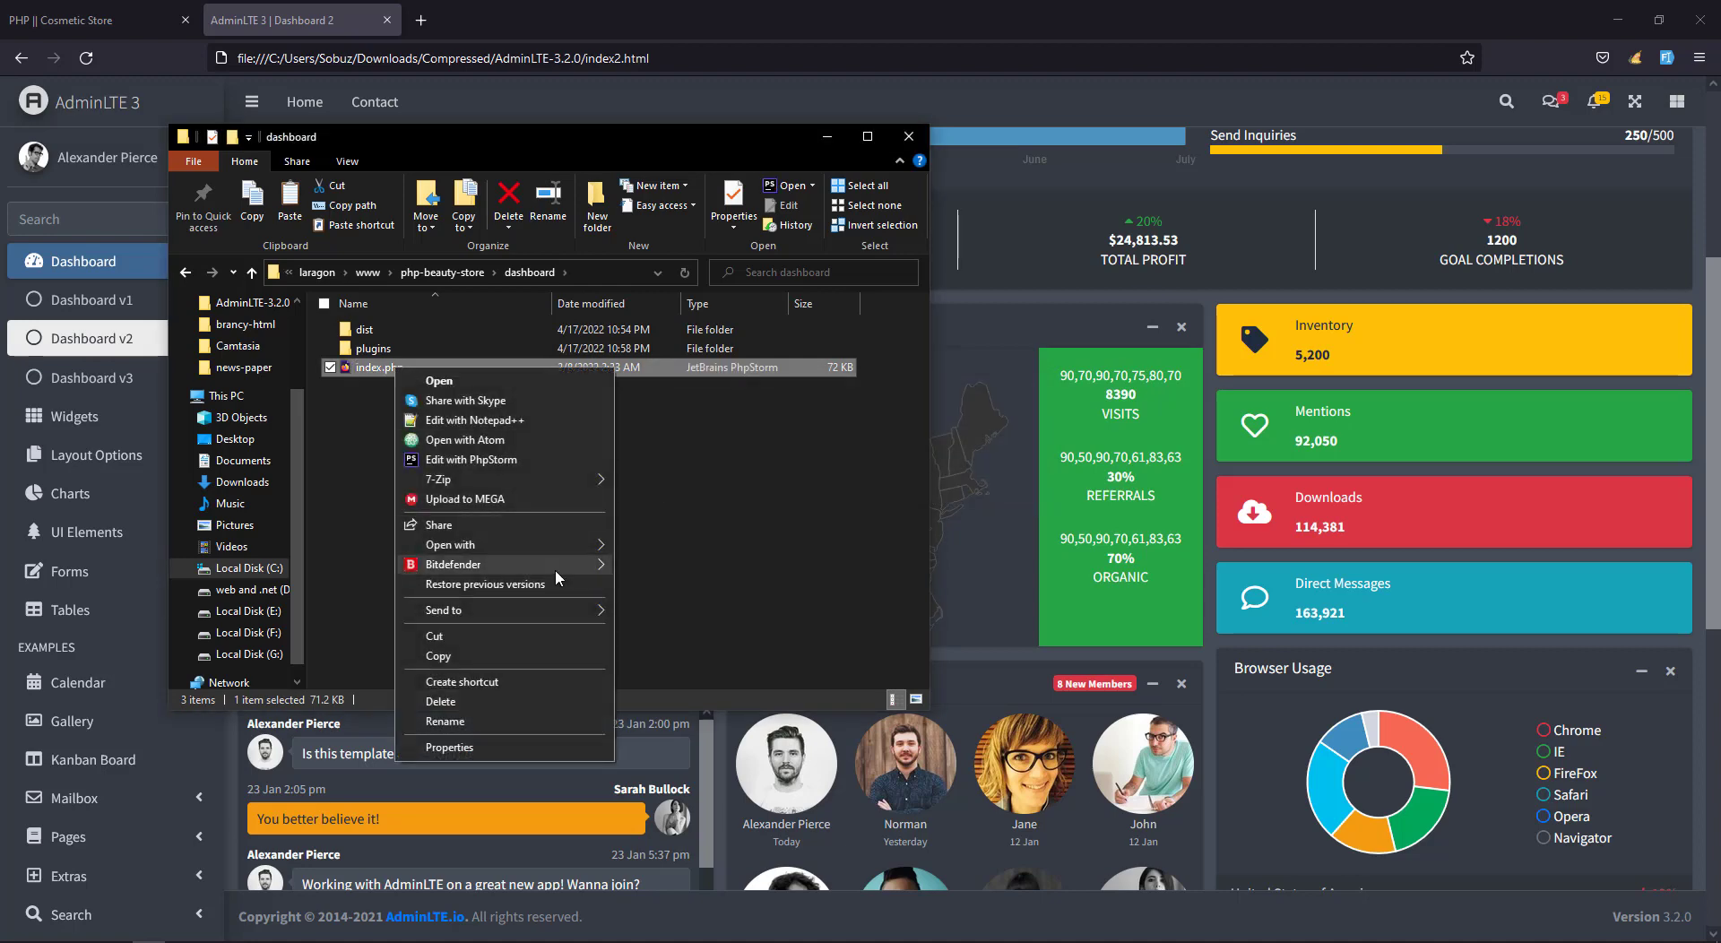
left_click(470, 720)
type("da")
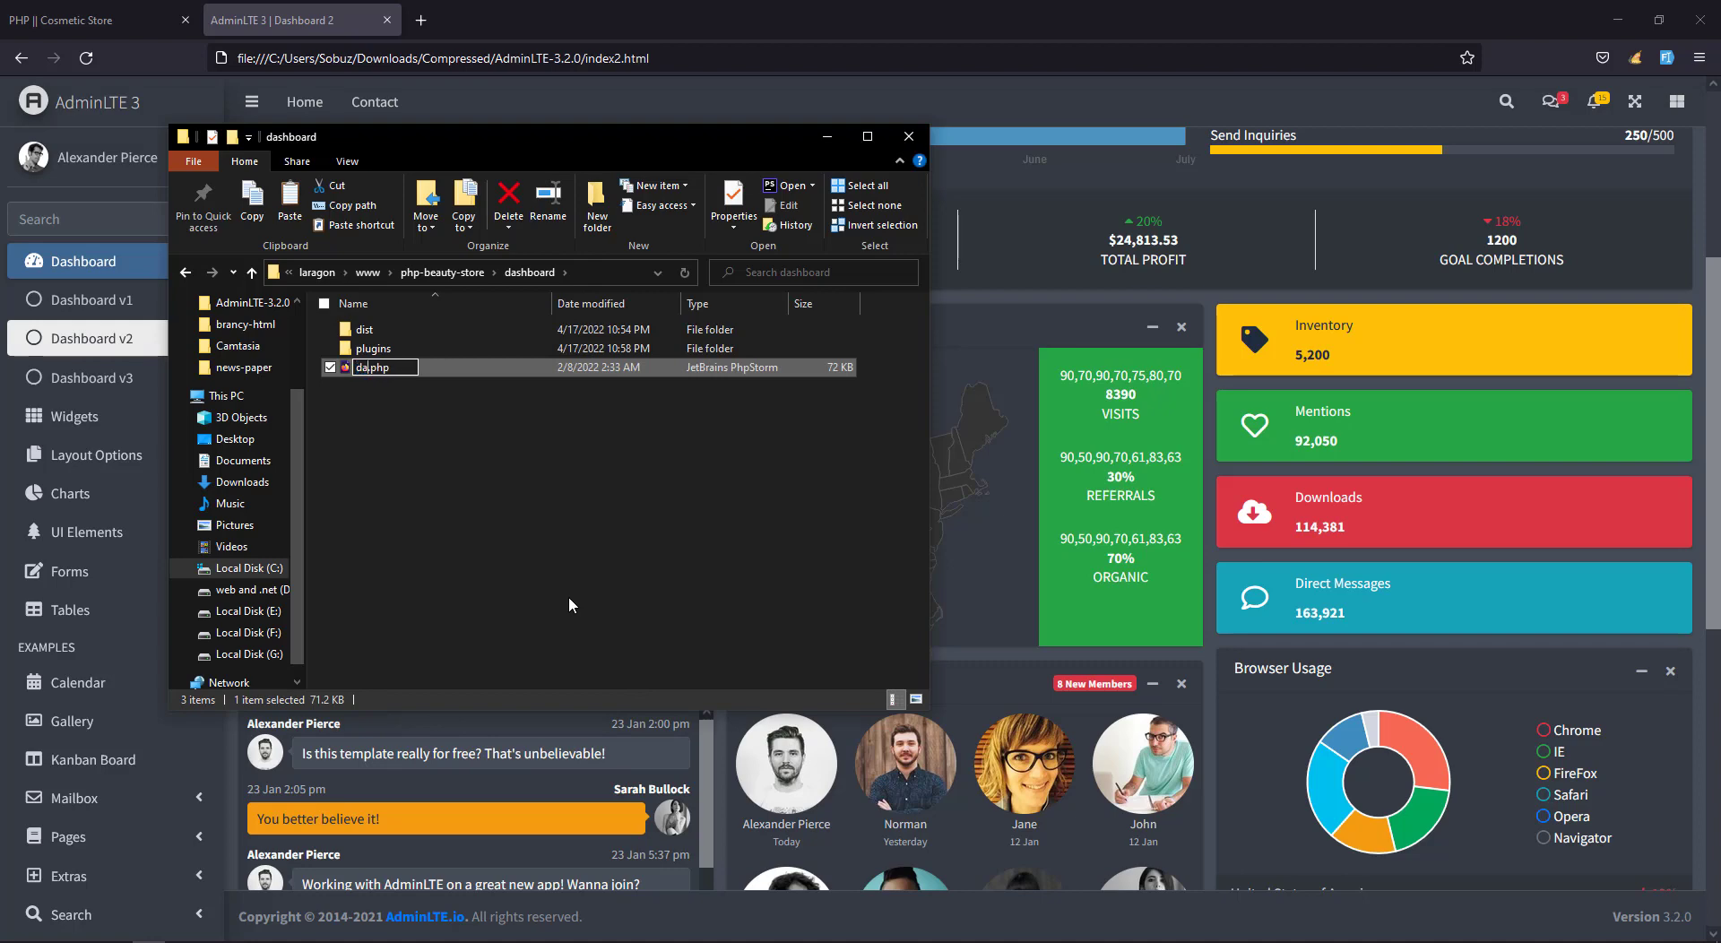
type("shboard")
key("Return")
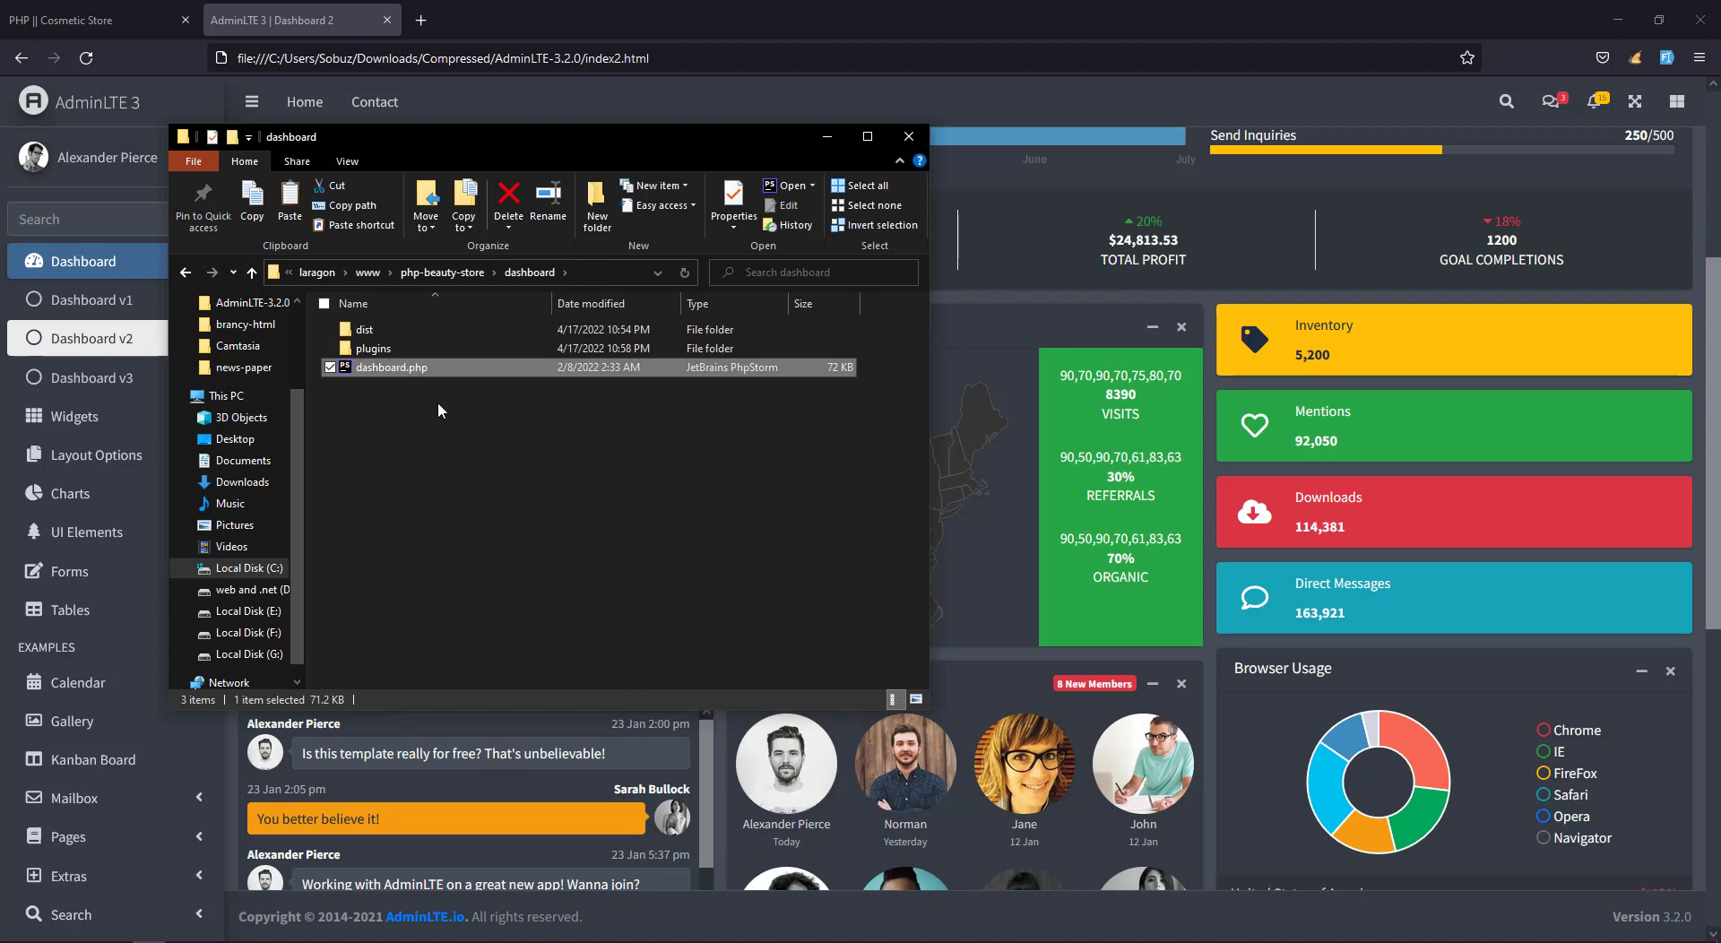
right_click(400, 375)
left_click(348, 392)
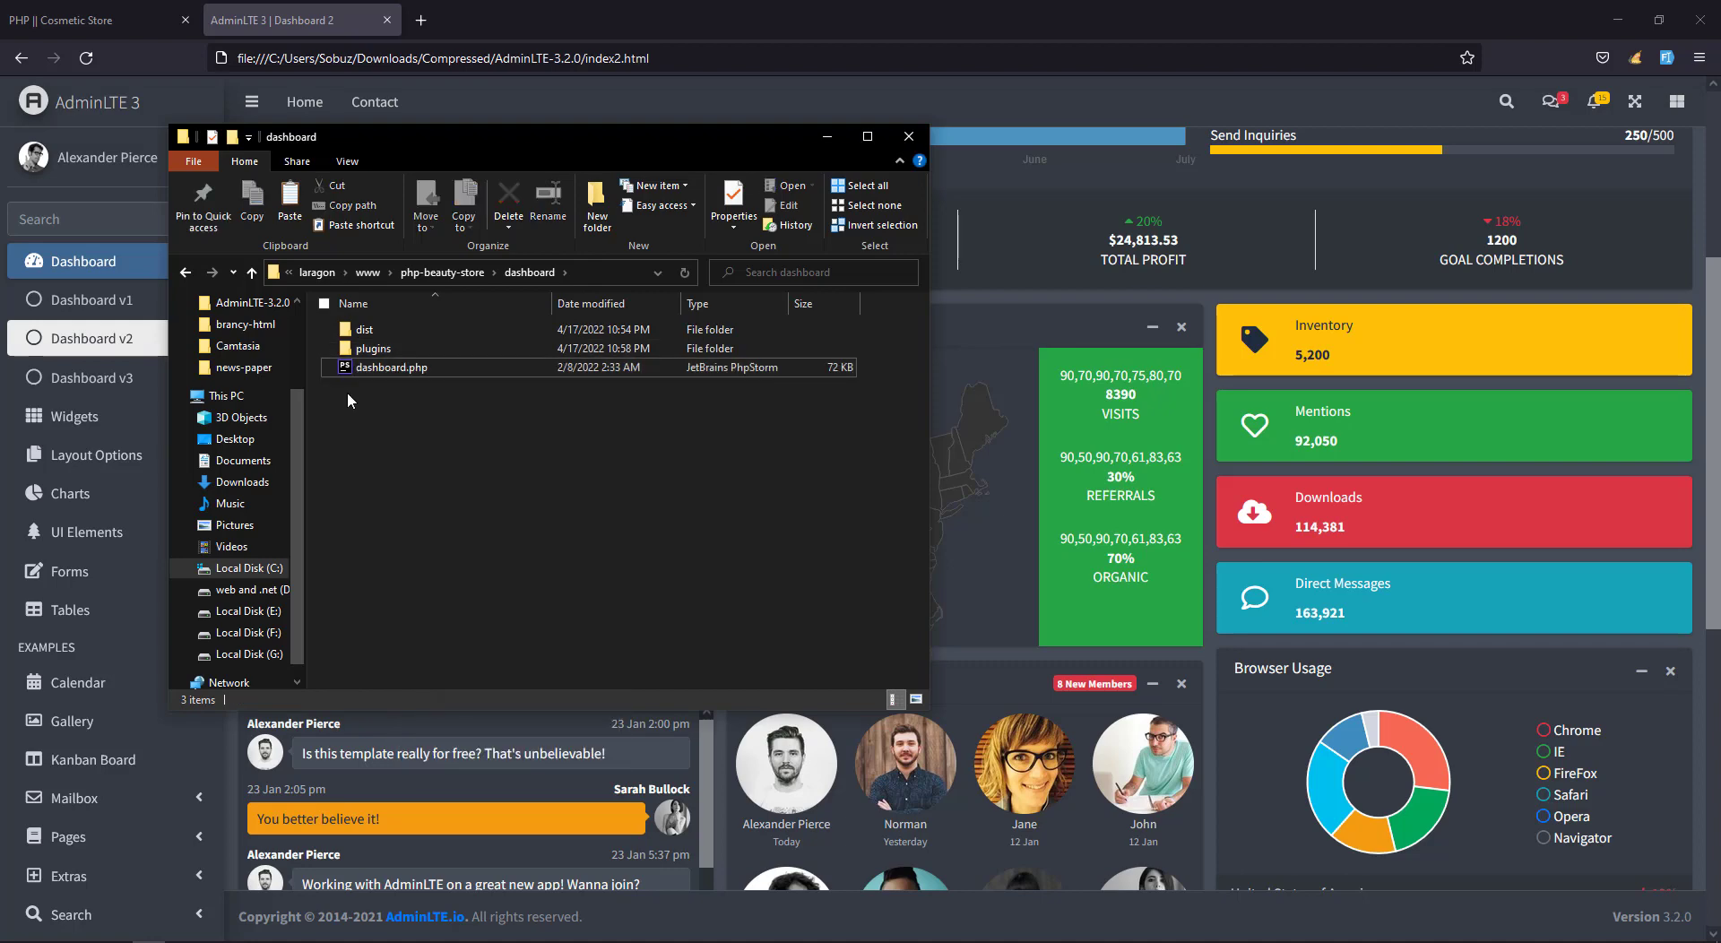
Switch to the Cosmetic Store page in Firefox and try to load php-beauty-store.com/dashbaord/dashboard.php.
left_click(194, 22)
left_click(484, 62)
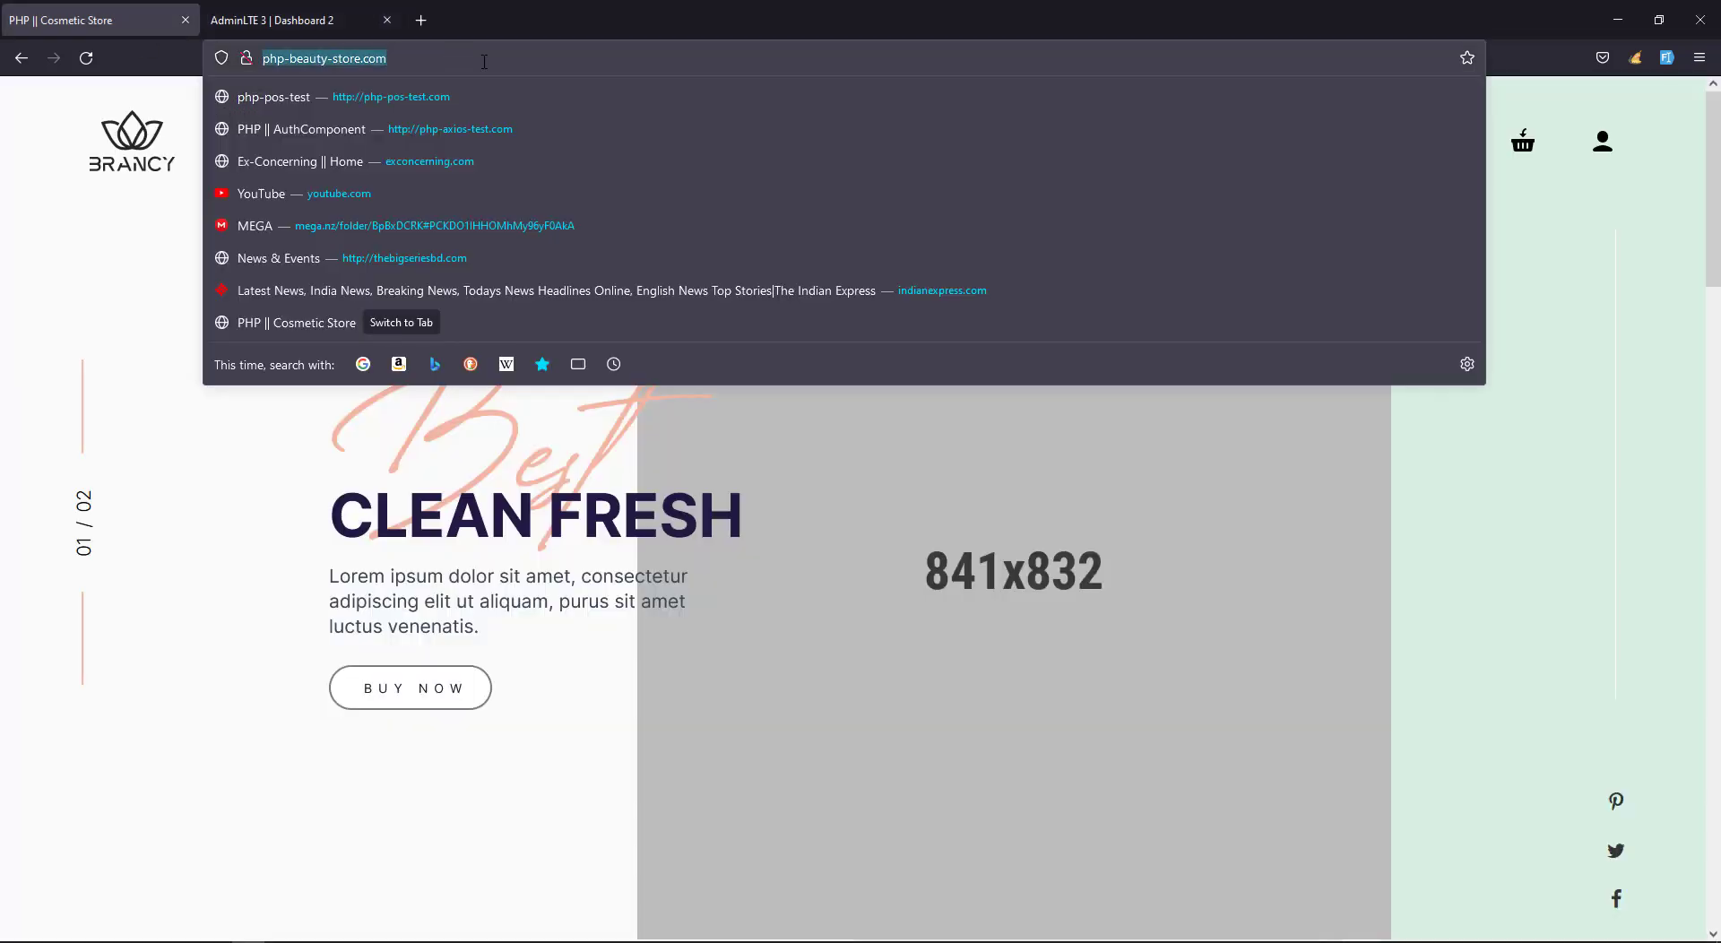
left_click(484, 62)
type("/da")
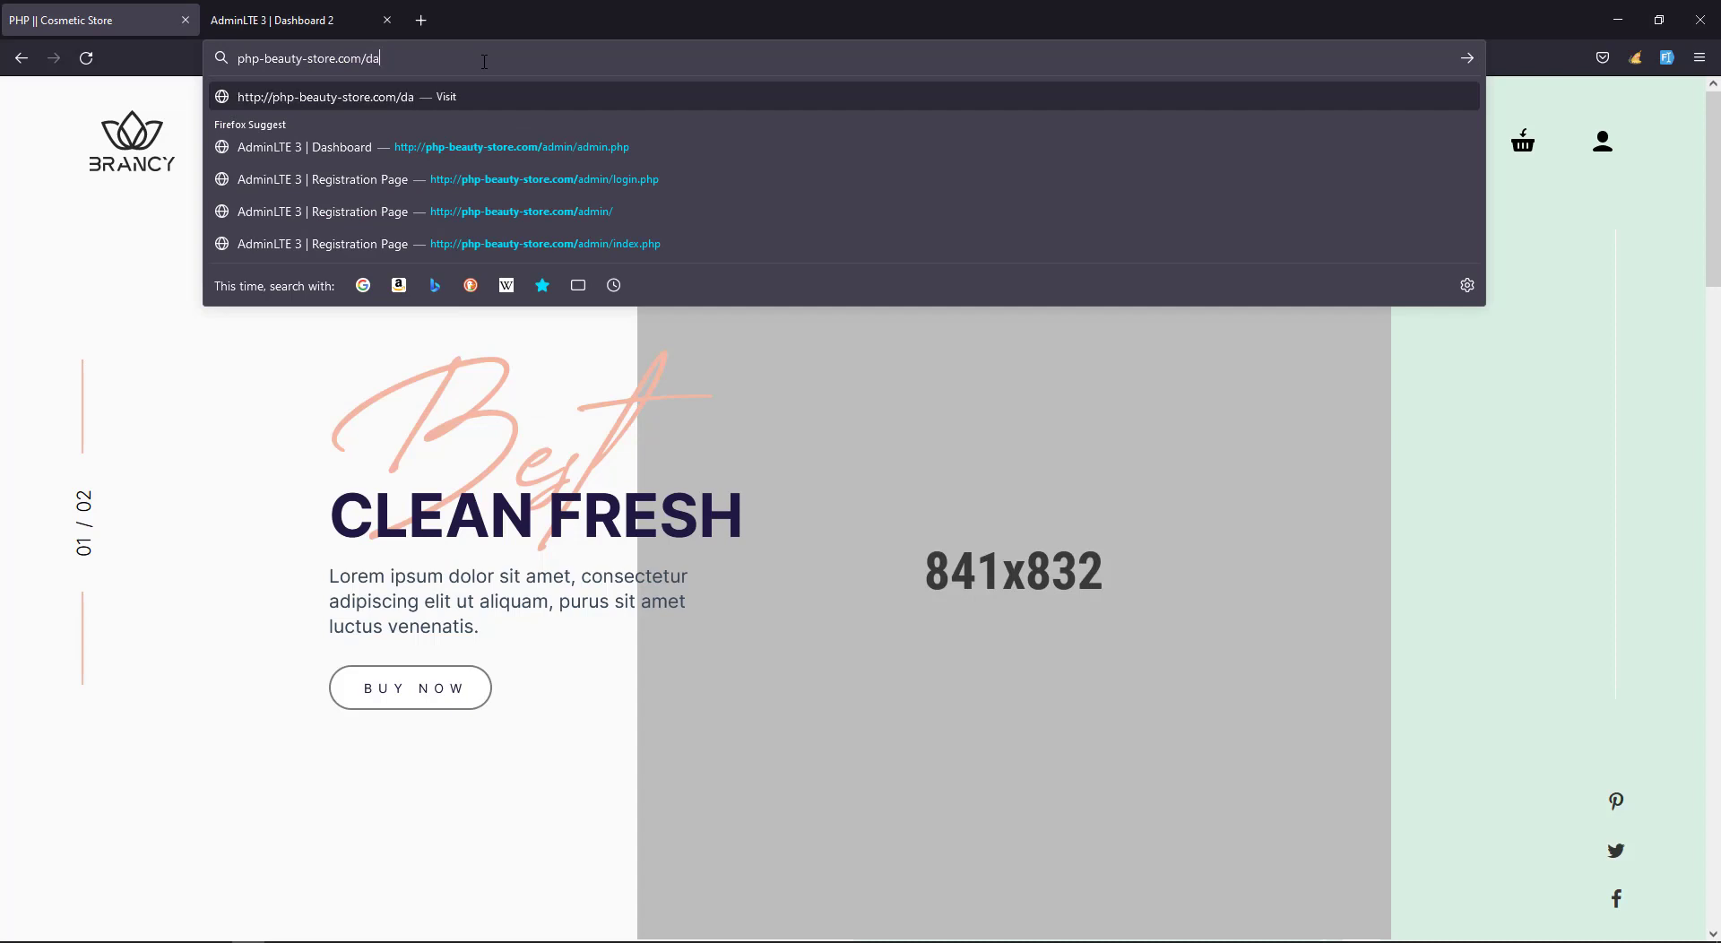
type("shbaord")
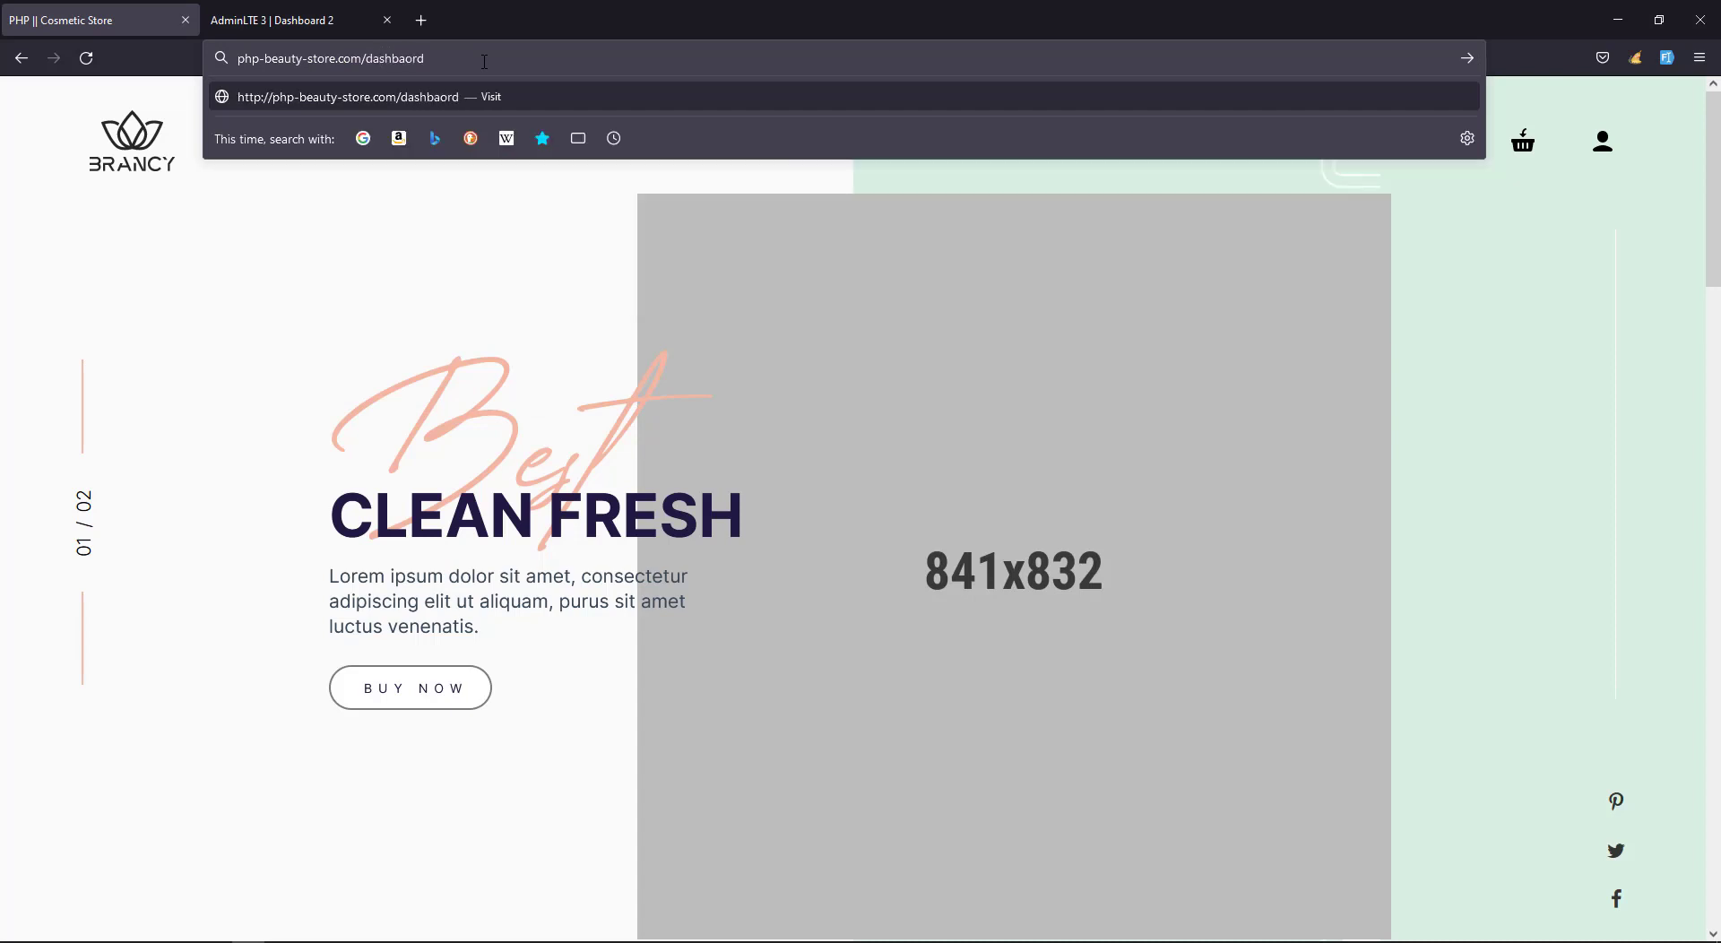
type("/dashboard.php")
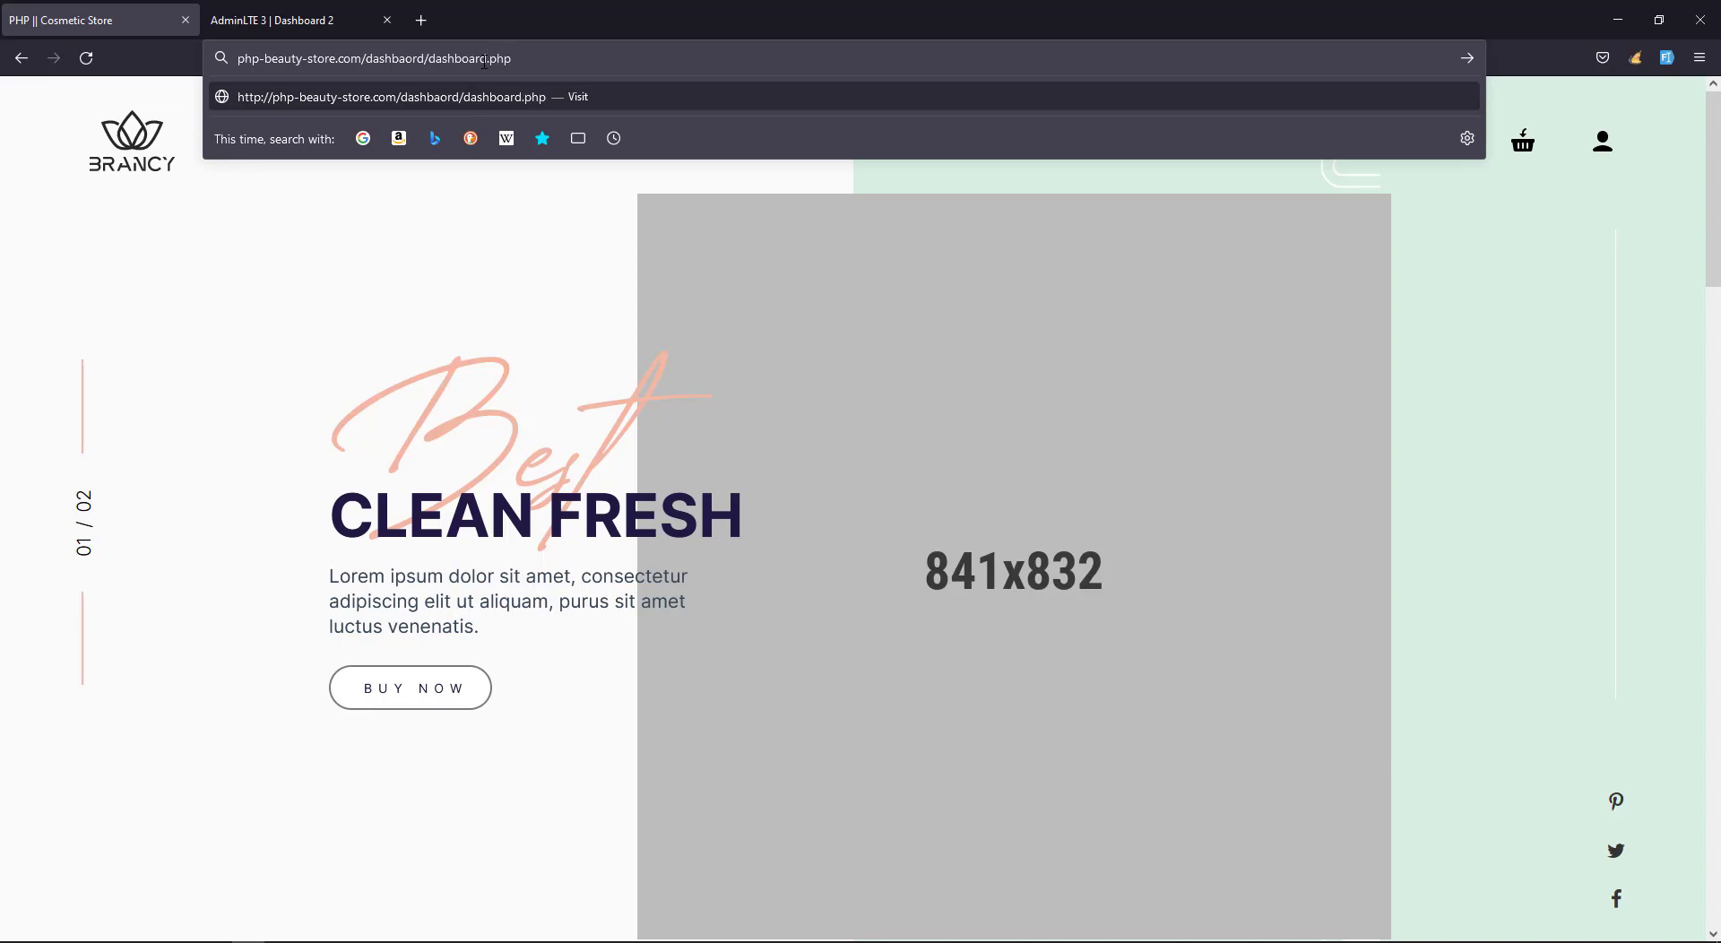
key("Return")
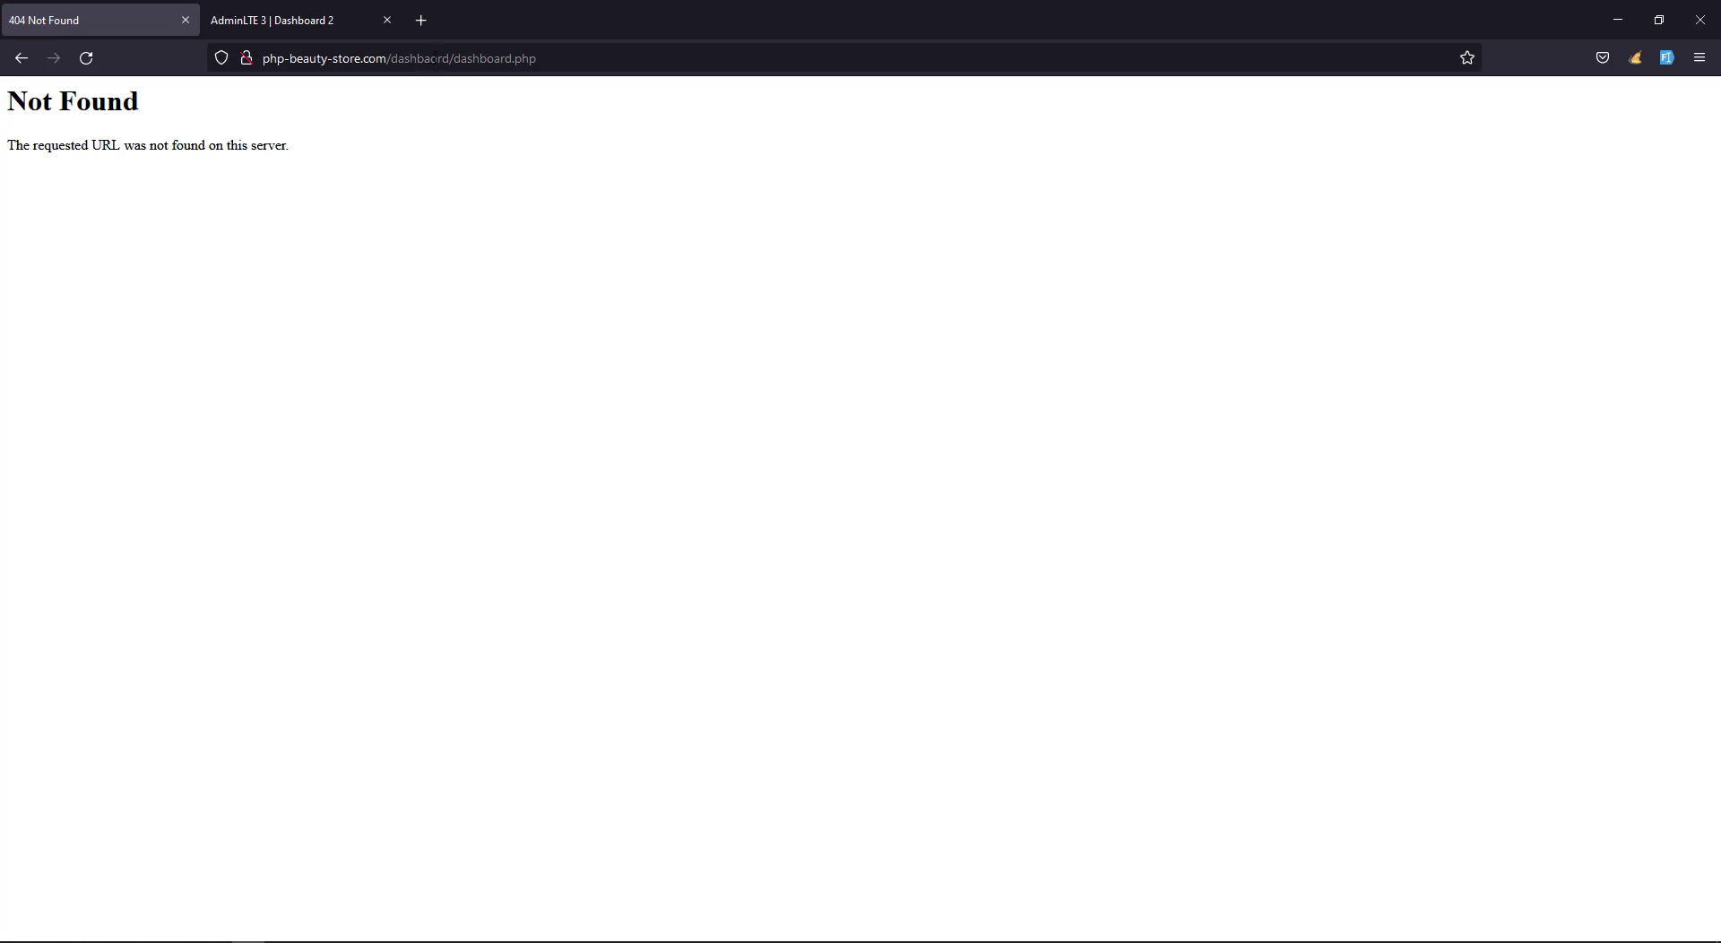
Correct the misspelled folder name in the address to dashboard and load php-beauty-store.com/dashboard/dashboard.php.
double_click(432, 58)
type("d")
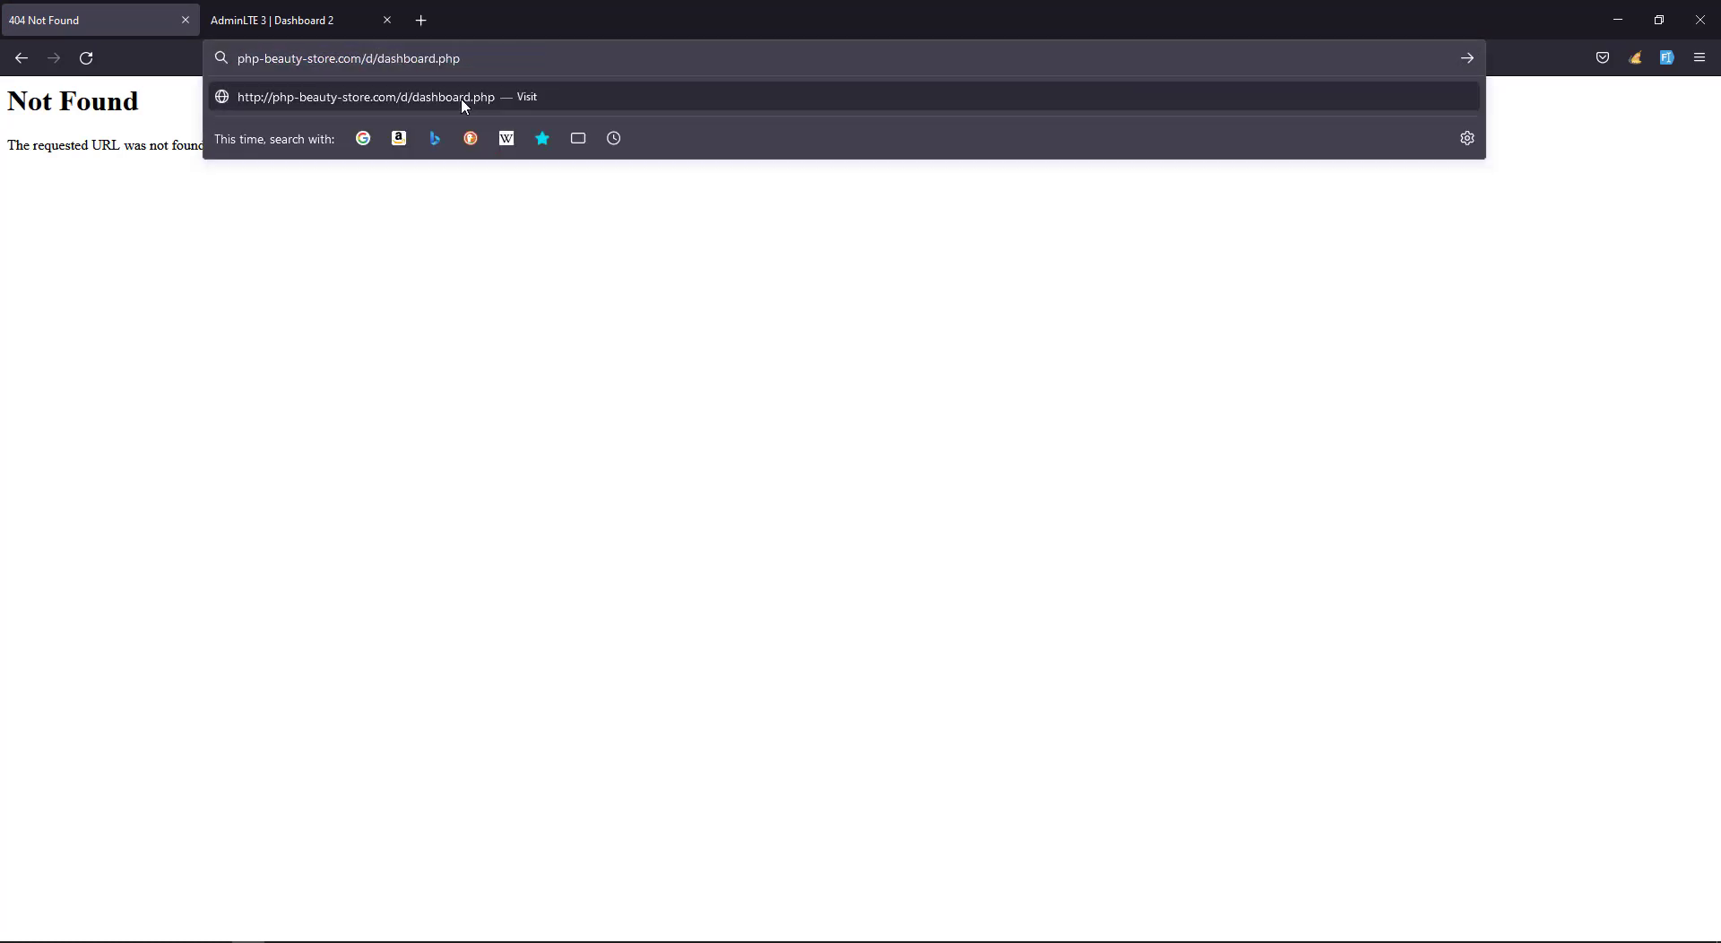
type("ashboard")
key("Return")
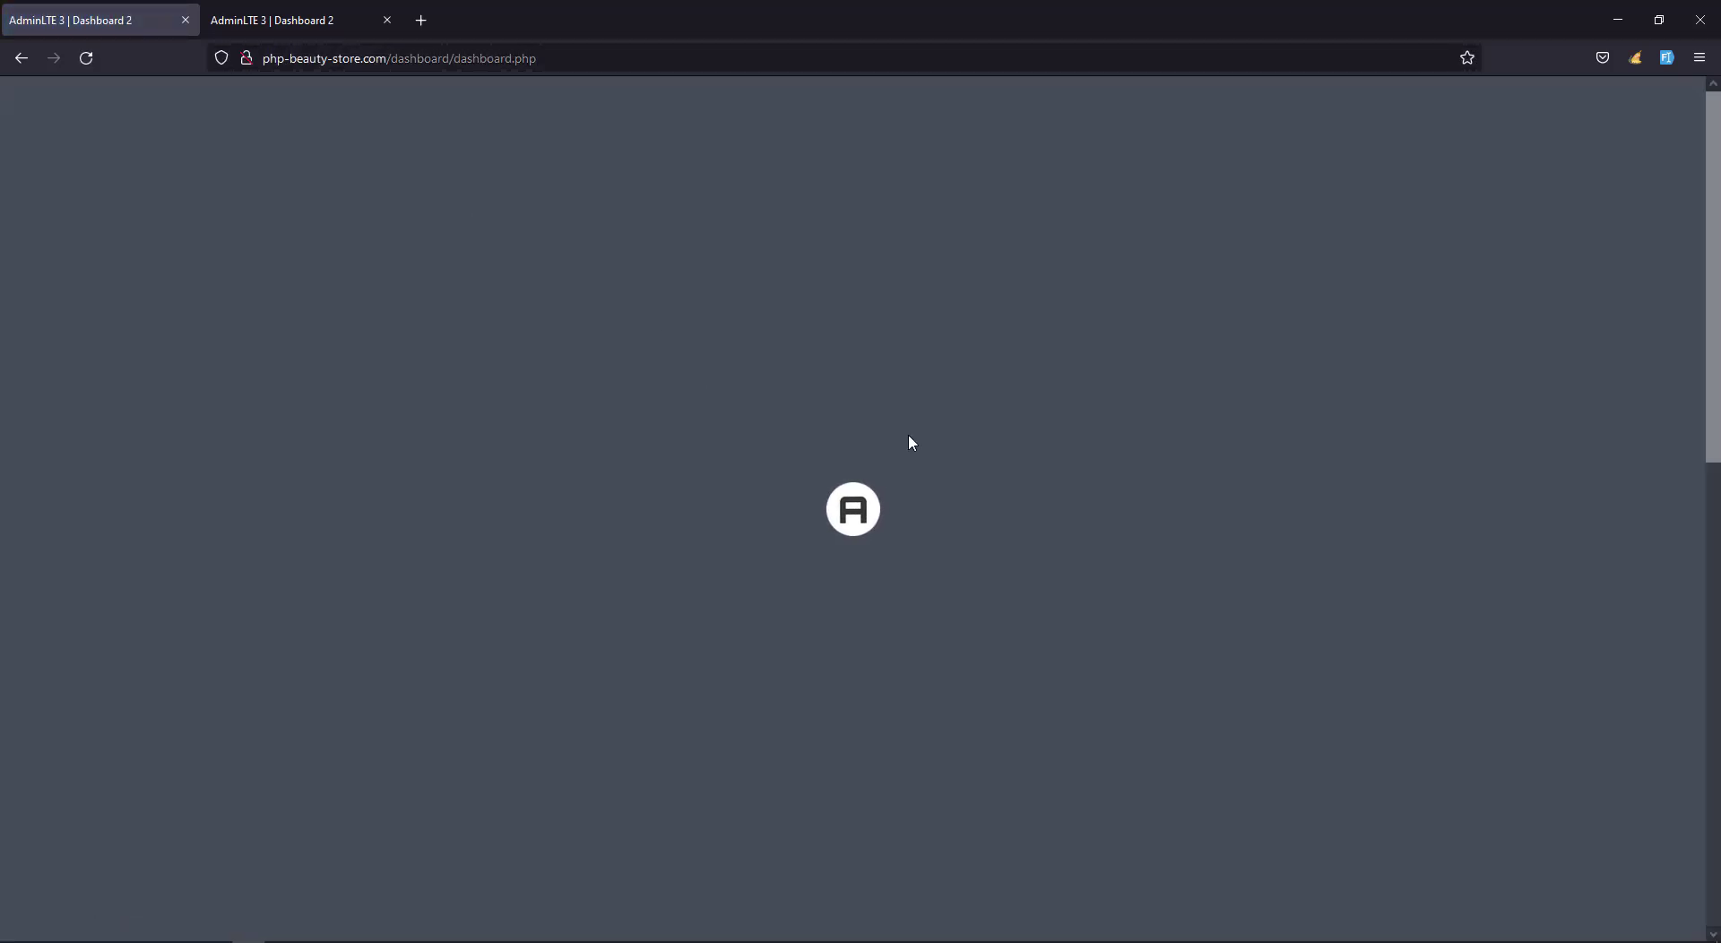
Open the page source of dashboard/dashboard.php and examine the script includes at the end of the document.
right_click(332, 155)
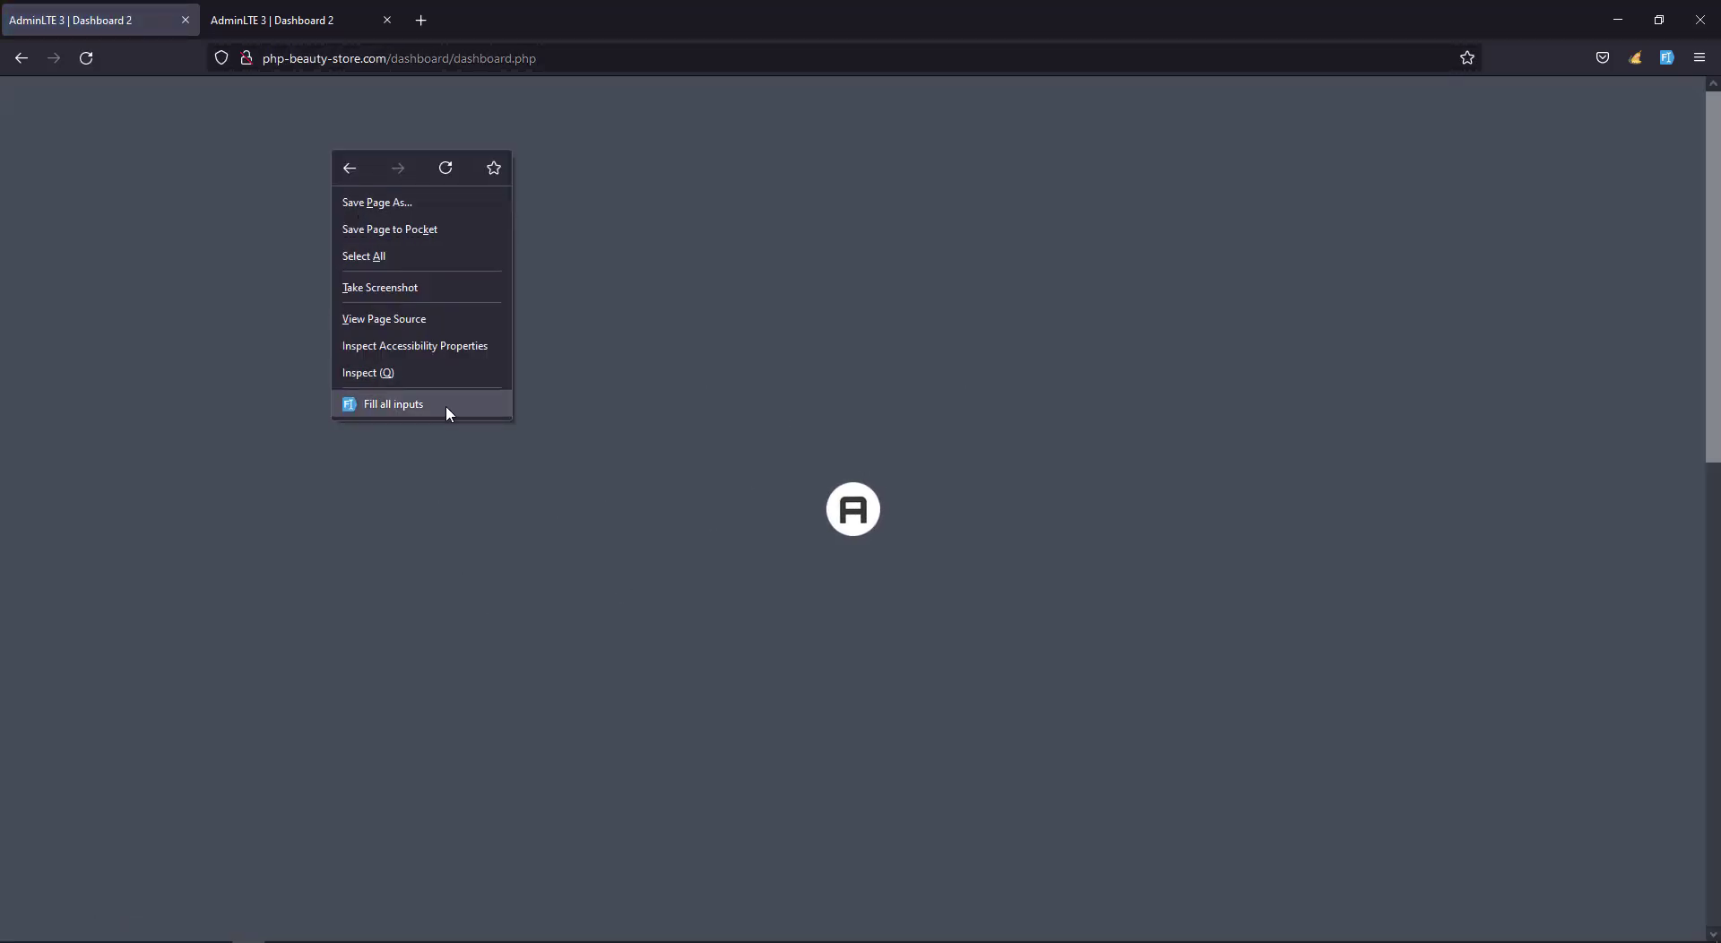
left_click(384, 323)
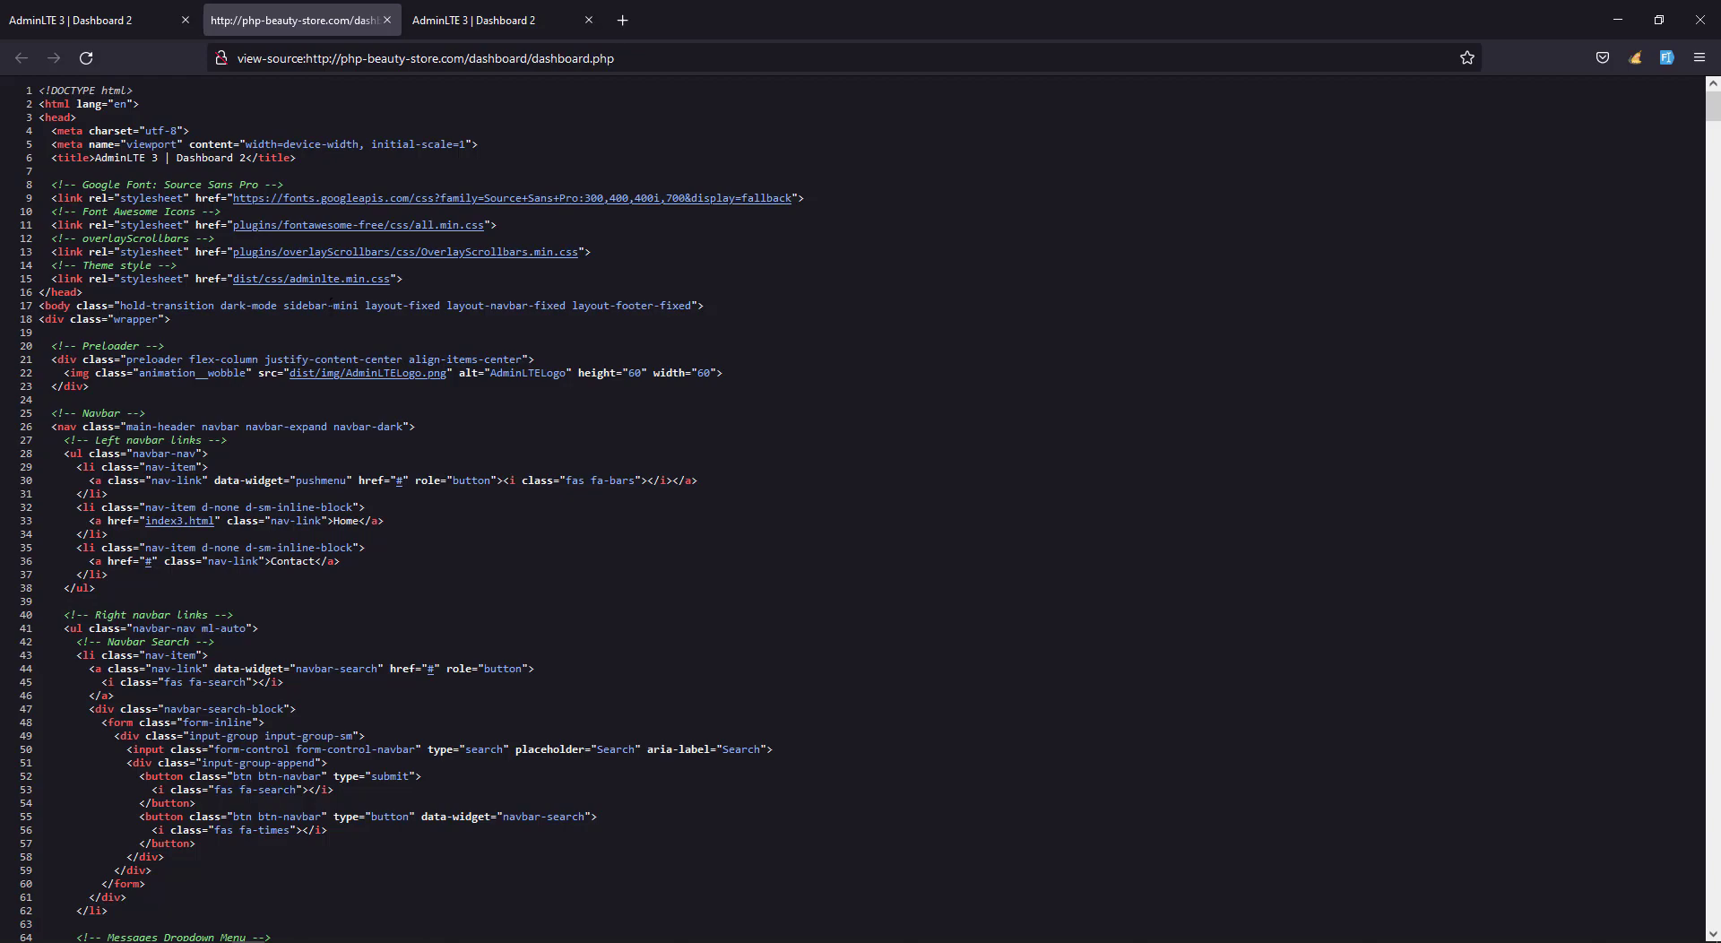
scroll(465, 357, "down", 20)
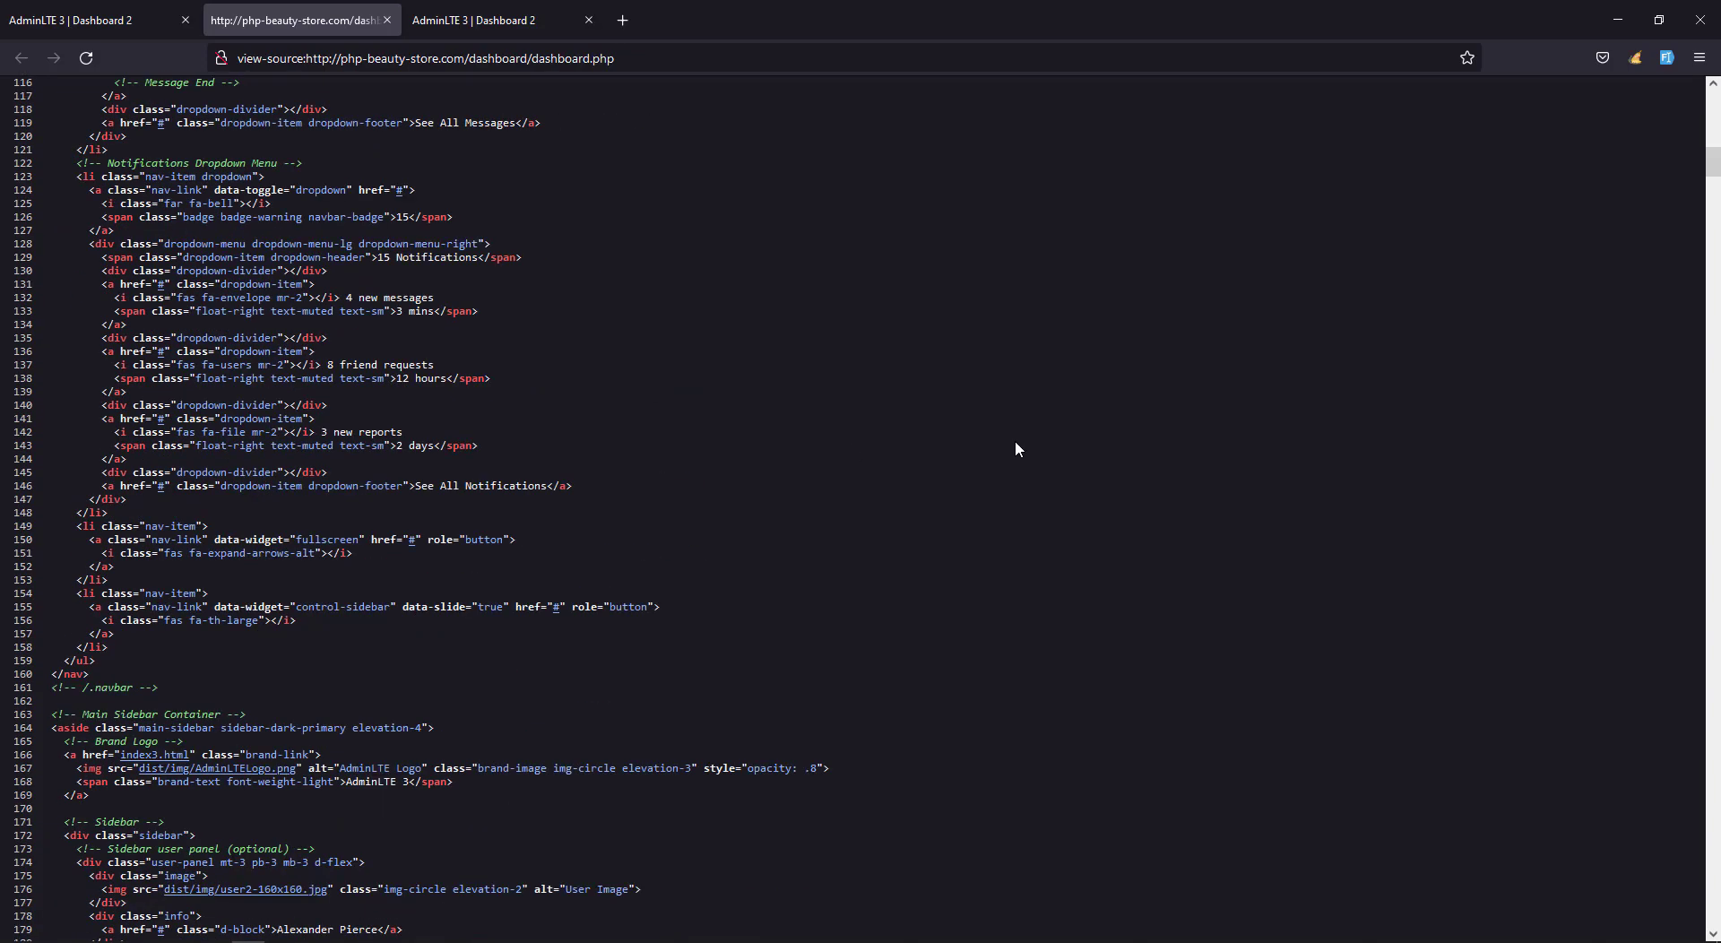
key("End")
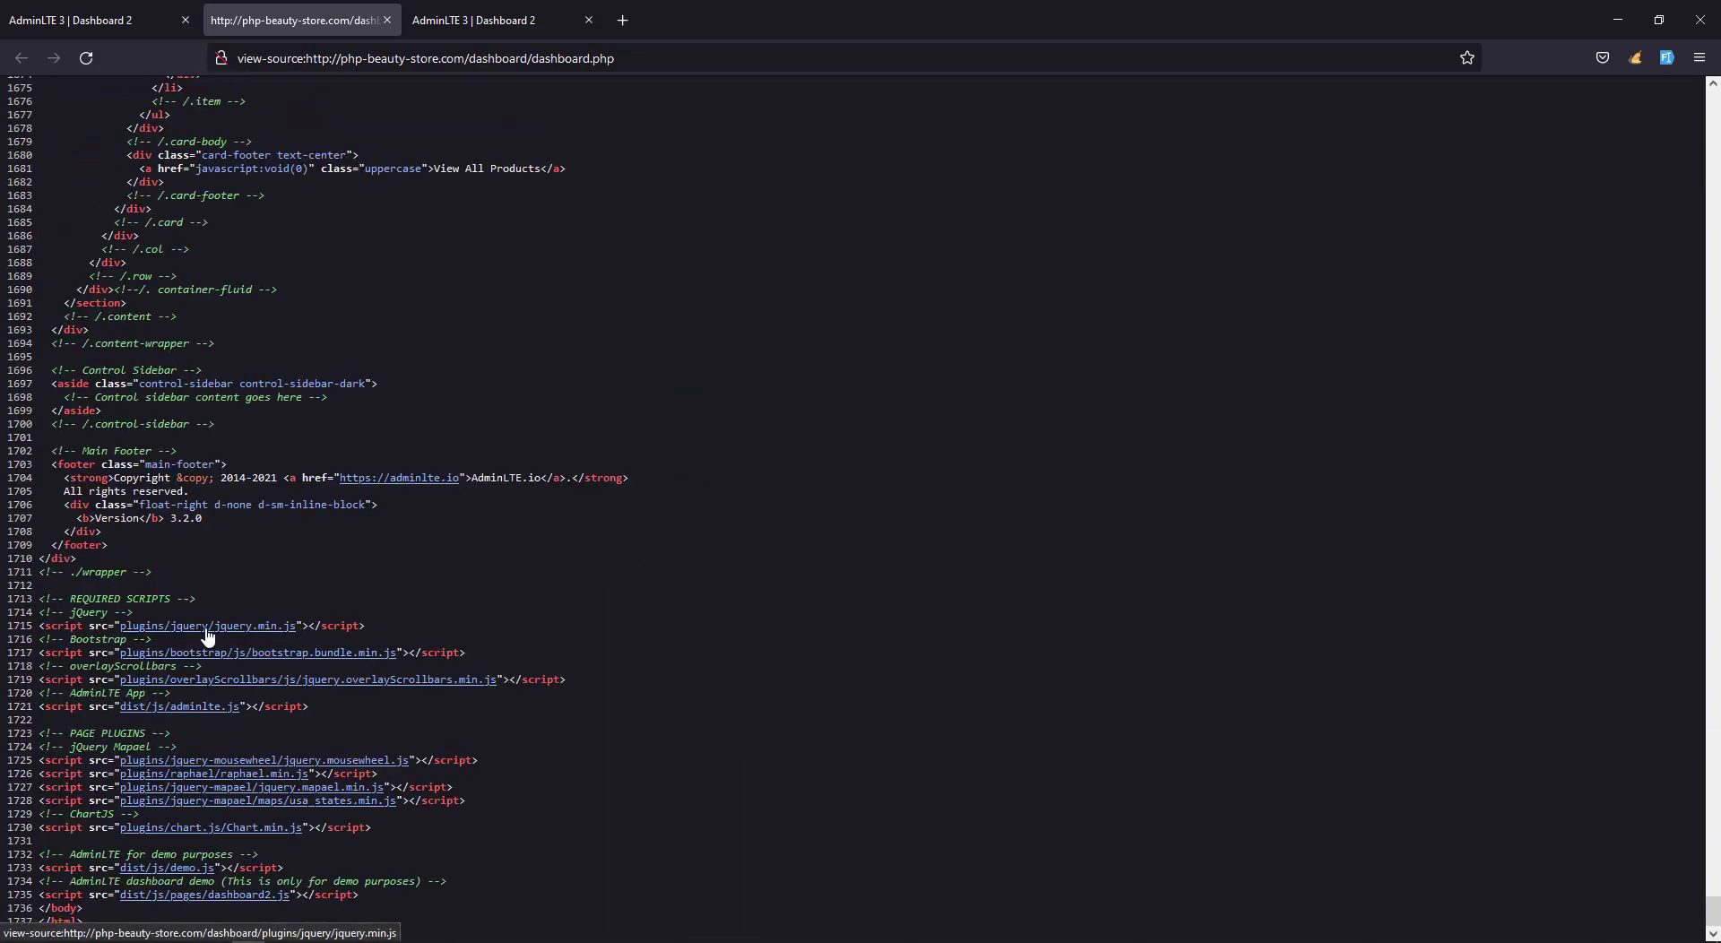
Switch to PhpStorm, open dashboard.php from the dashboard folder and go to the required scripts near the end of the file.
key("alt+Tab")
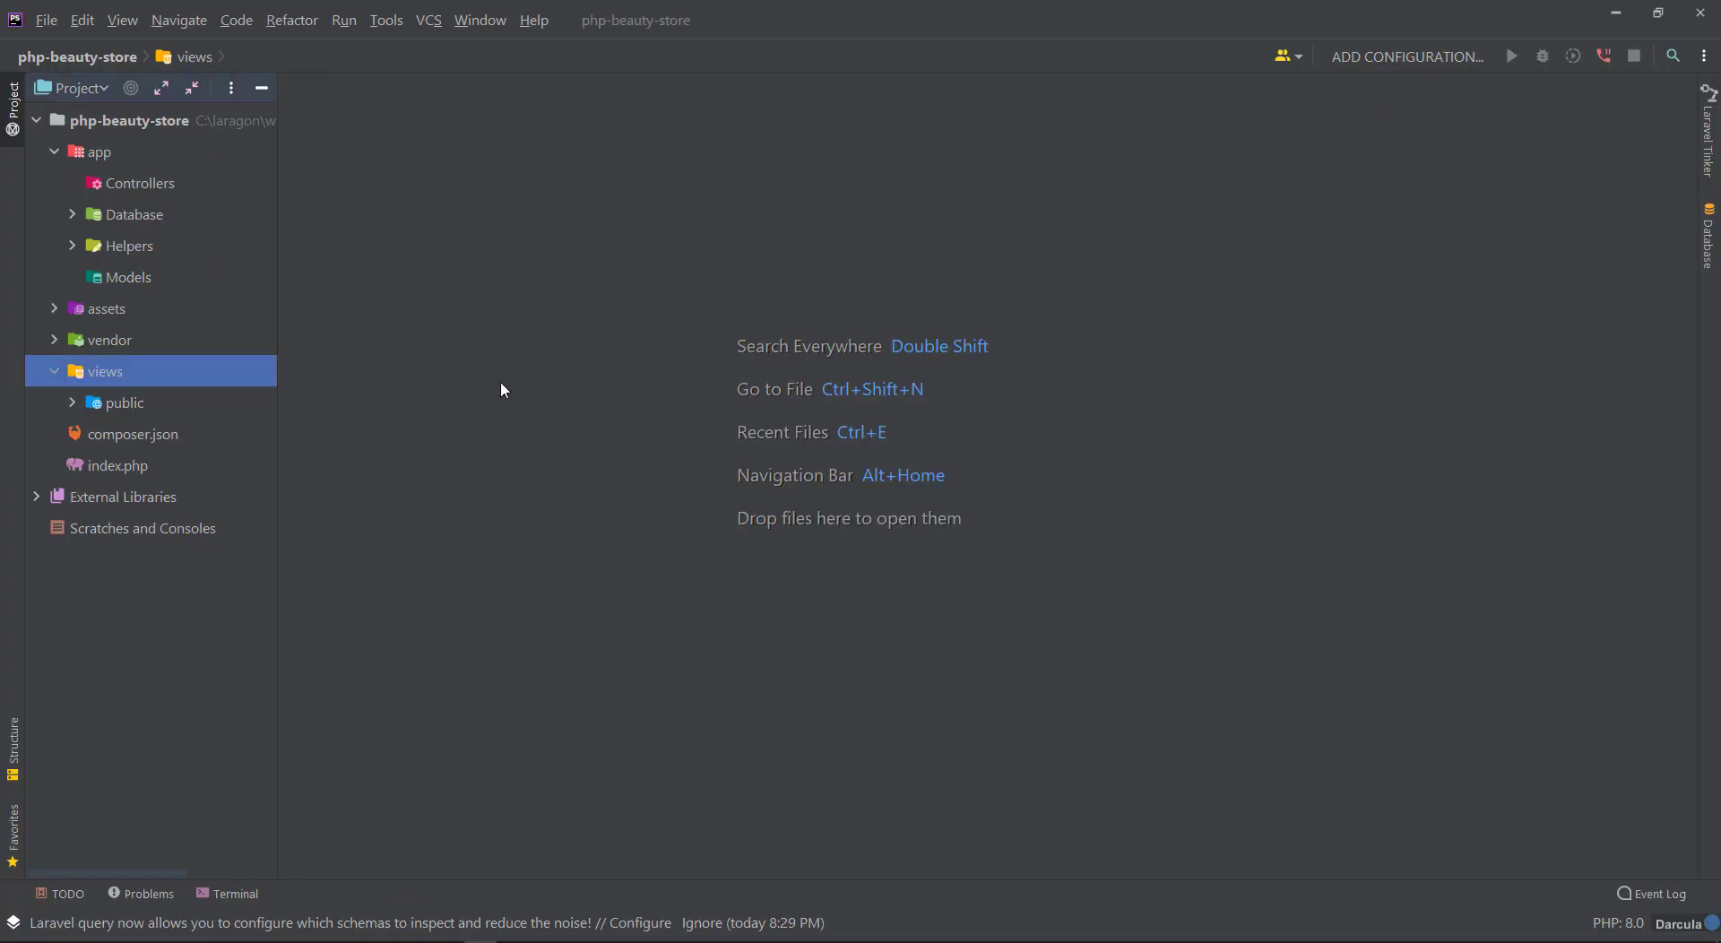
left_click(55, 341)
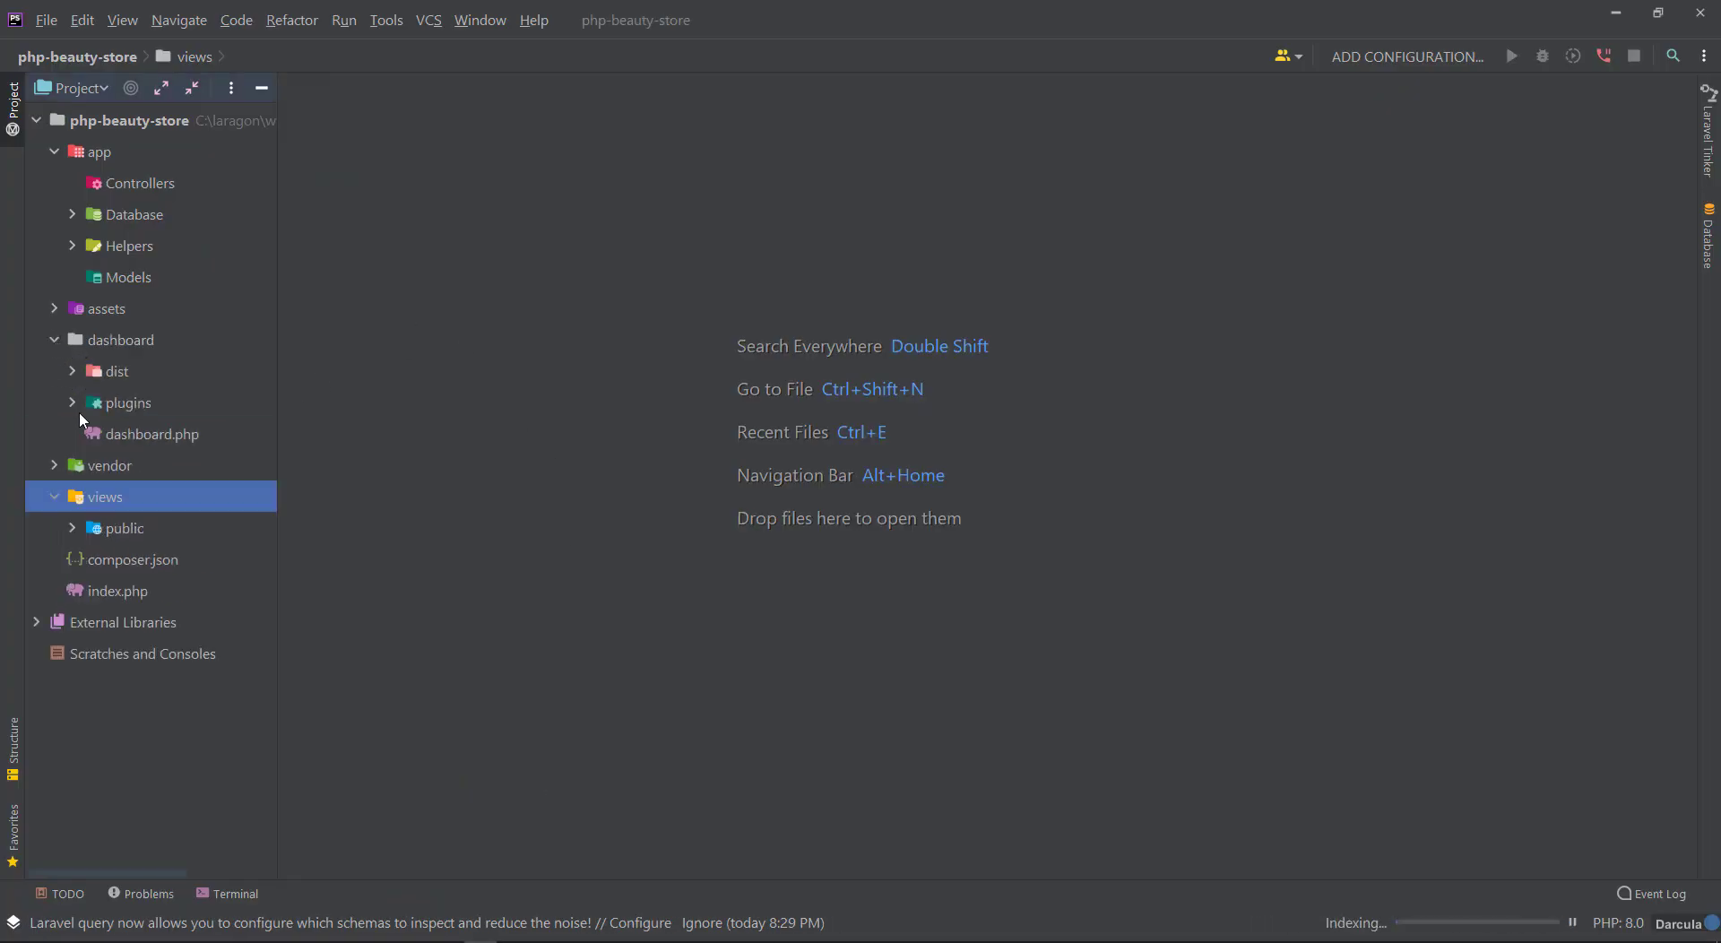
double_click(126, 436)
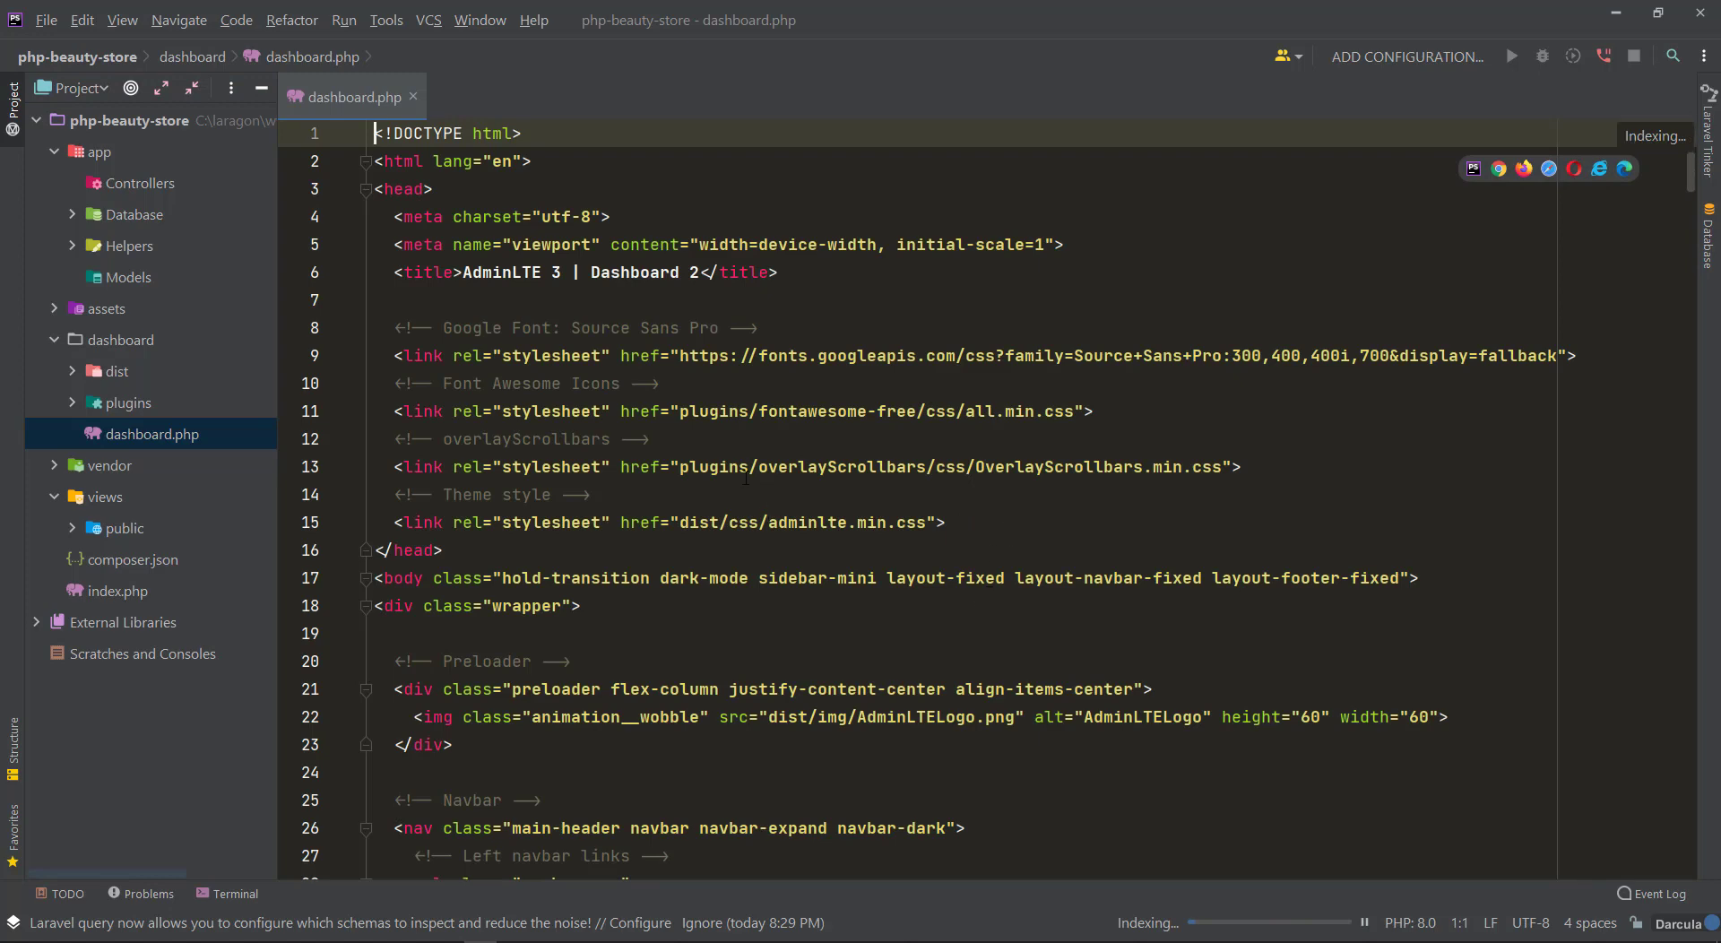
scroll(796, 452, "down", 4)
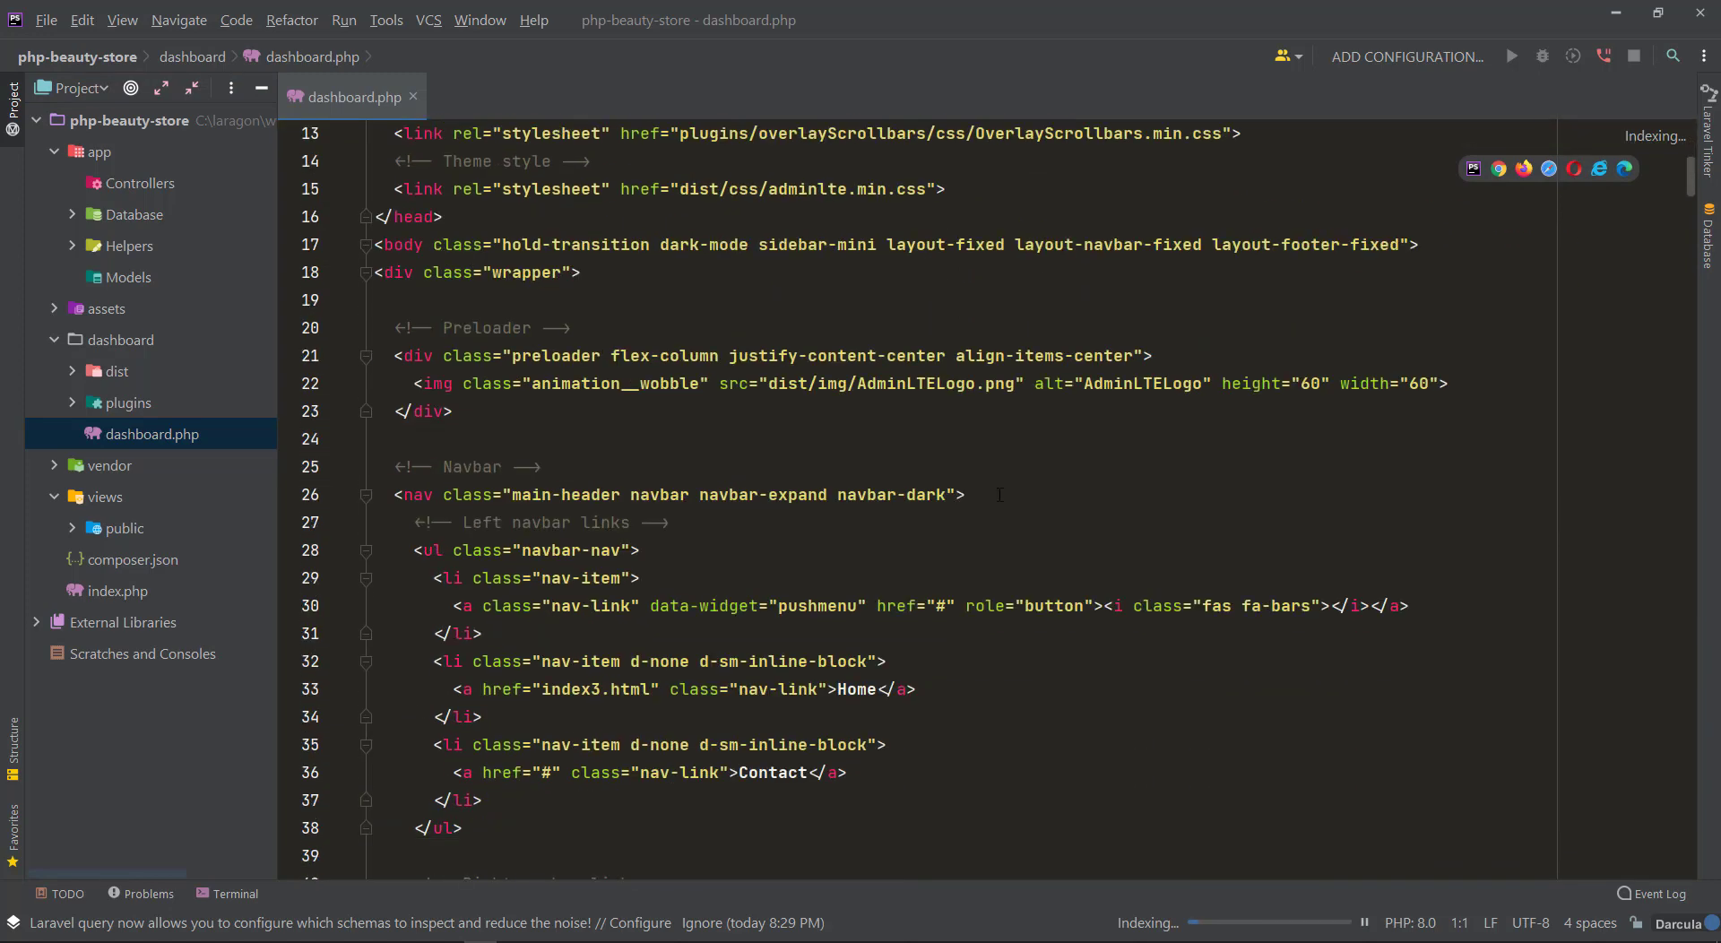
left_click(897, 467)
key("ctrl+End")
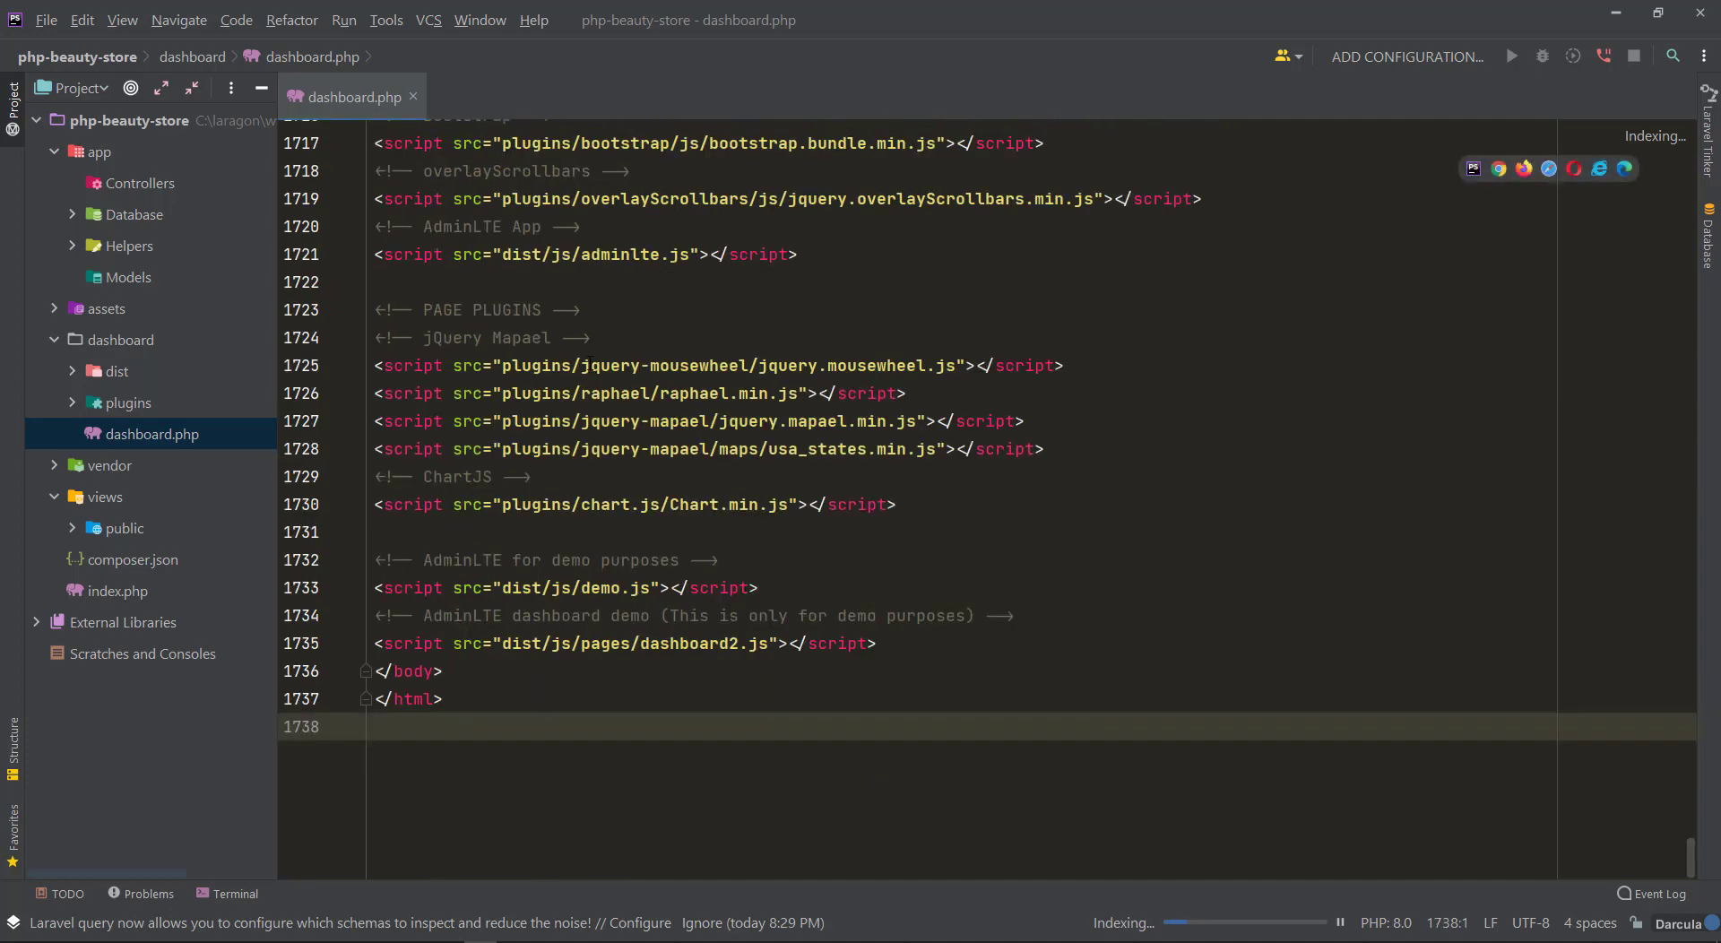
scroll(592, 381, "up", 6)
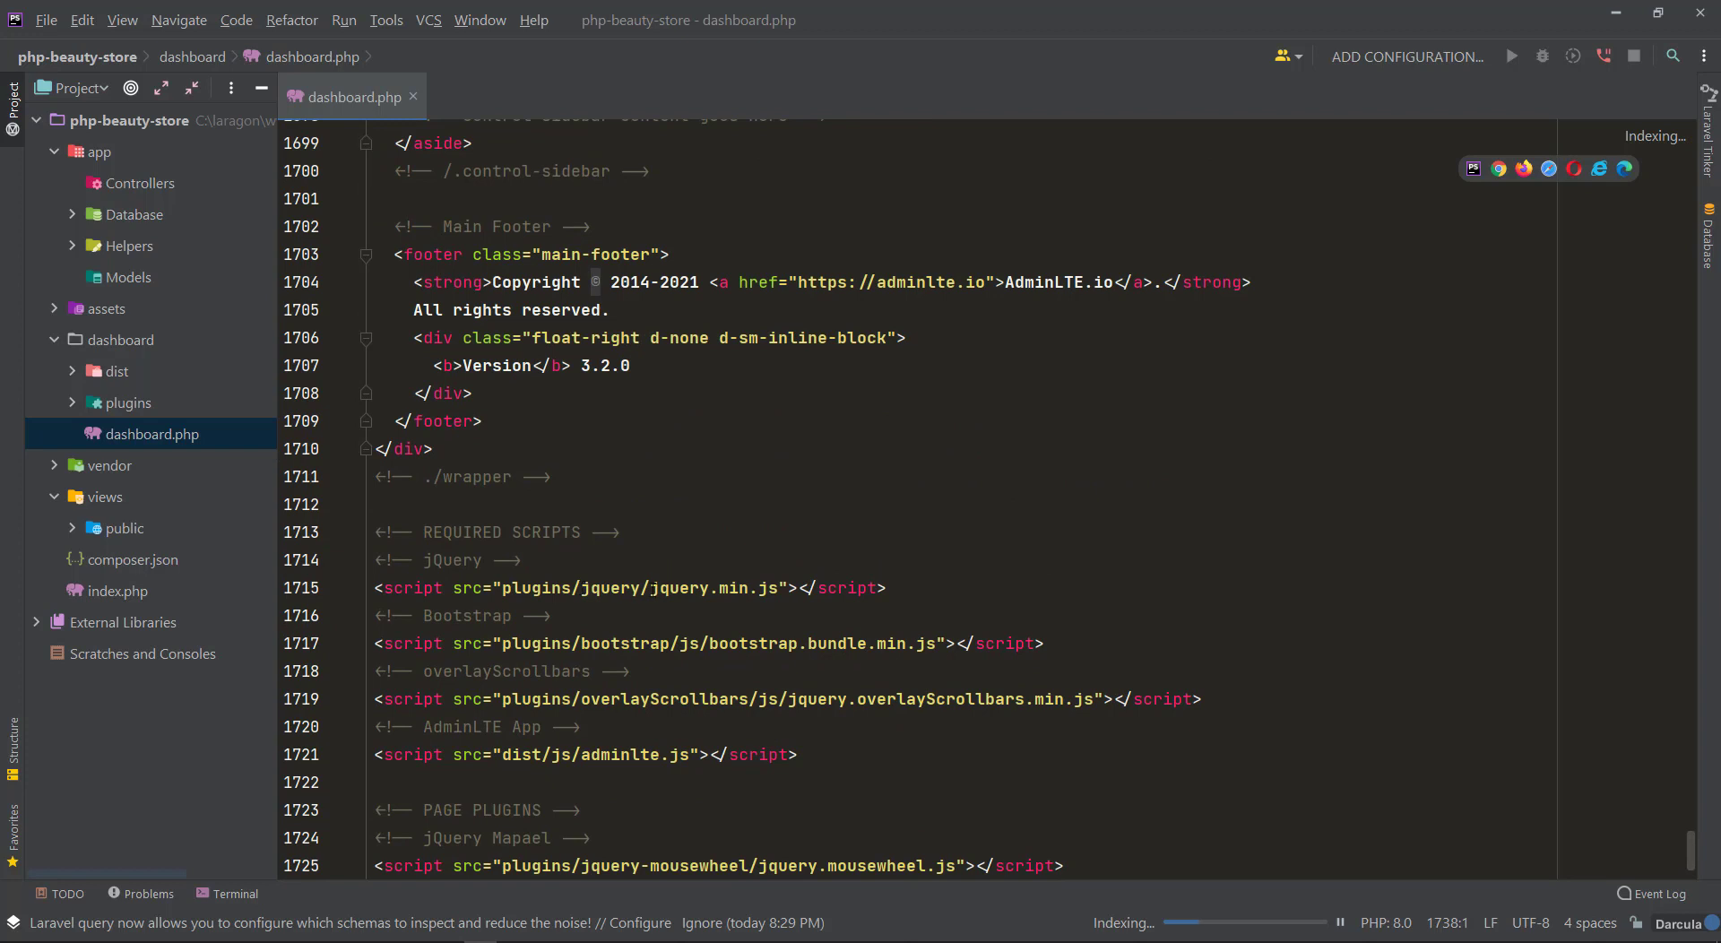
Remove the jquery/ subfolder from the jQuery script path so the source reads plugins/jquery.min.js.
left_click_drag(648, 587, 581, 588)
key("Delete")
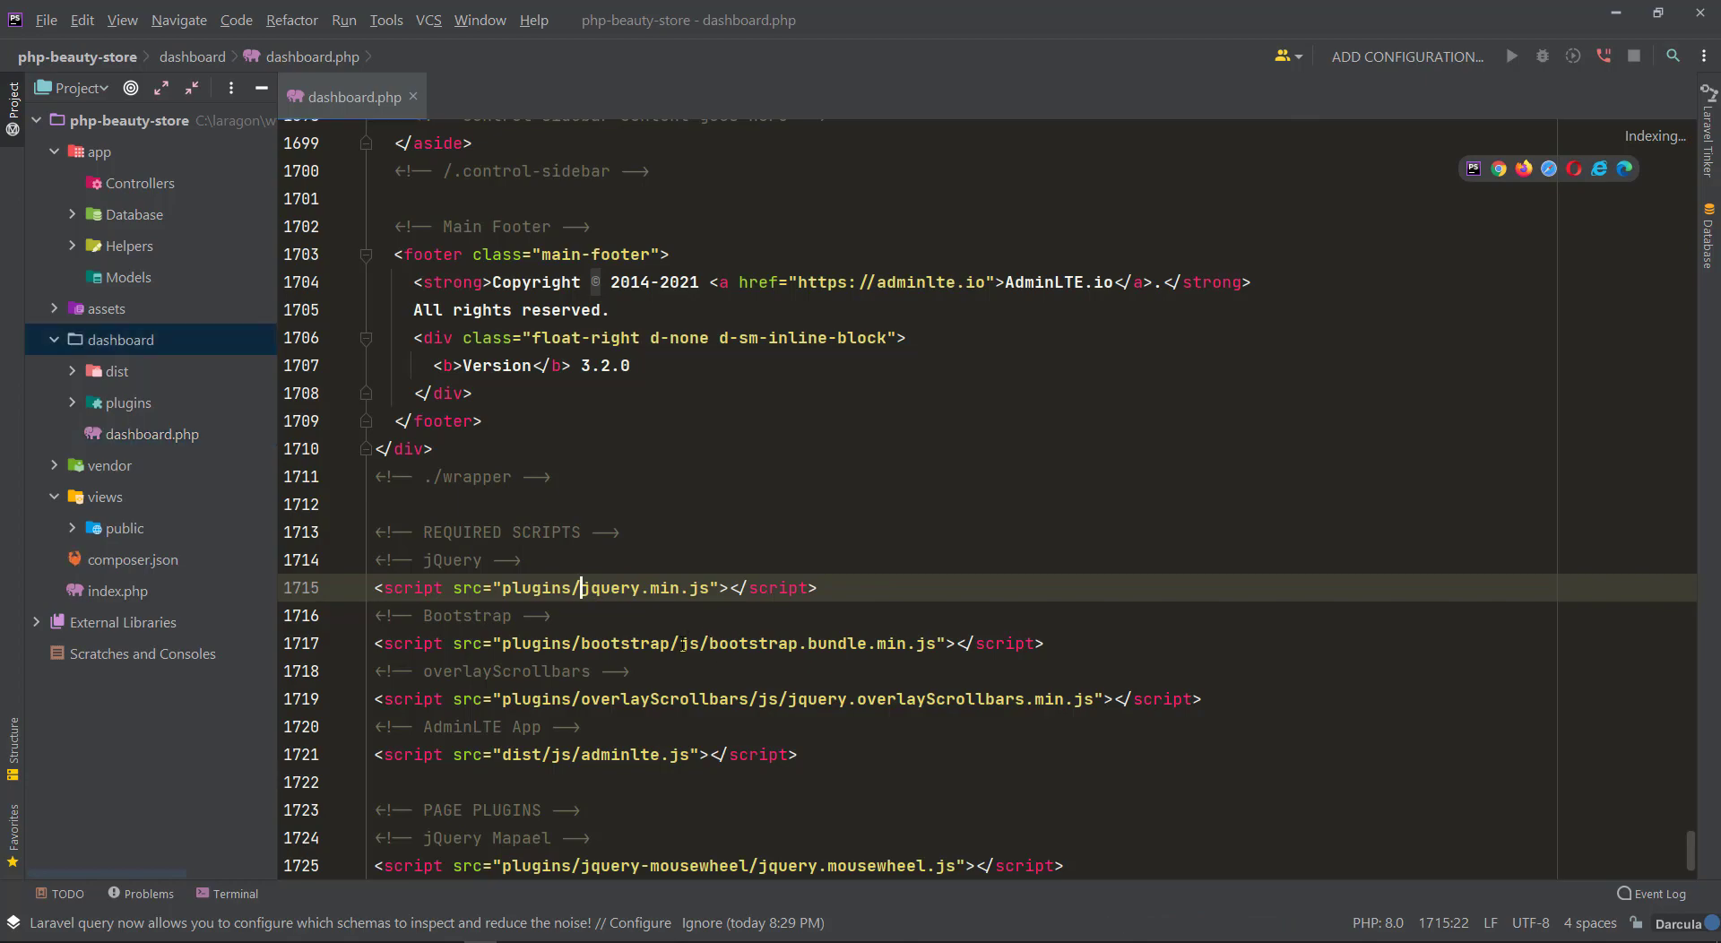
scroll(710, 630, "down", 3)
Switch to Firefox, reload the php-beauty-store.com/dashboard/dashboard.php page and dismiss the demo.js alert.
key("alt+Tab")
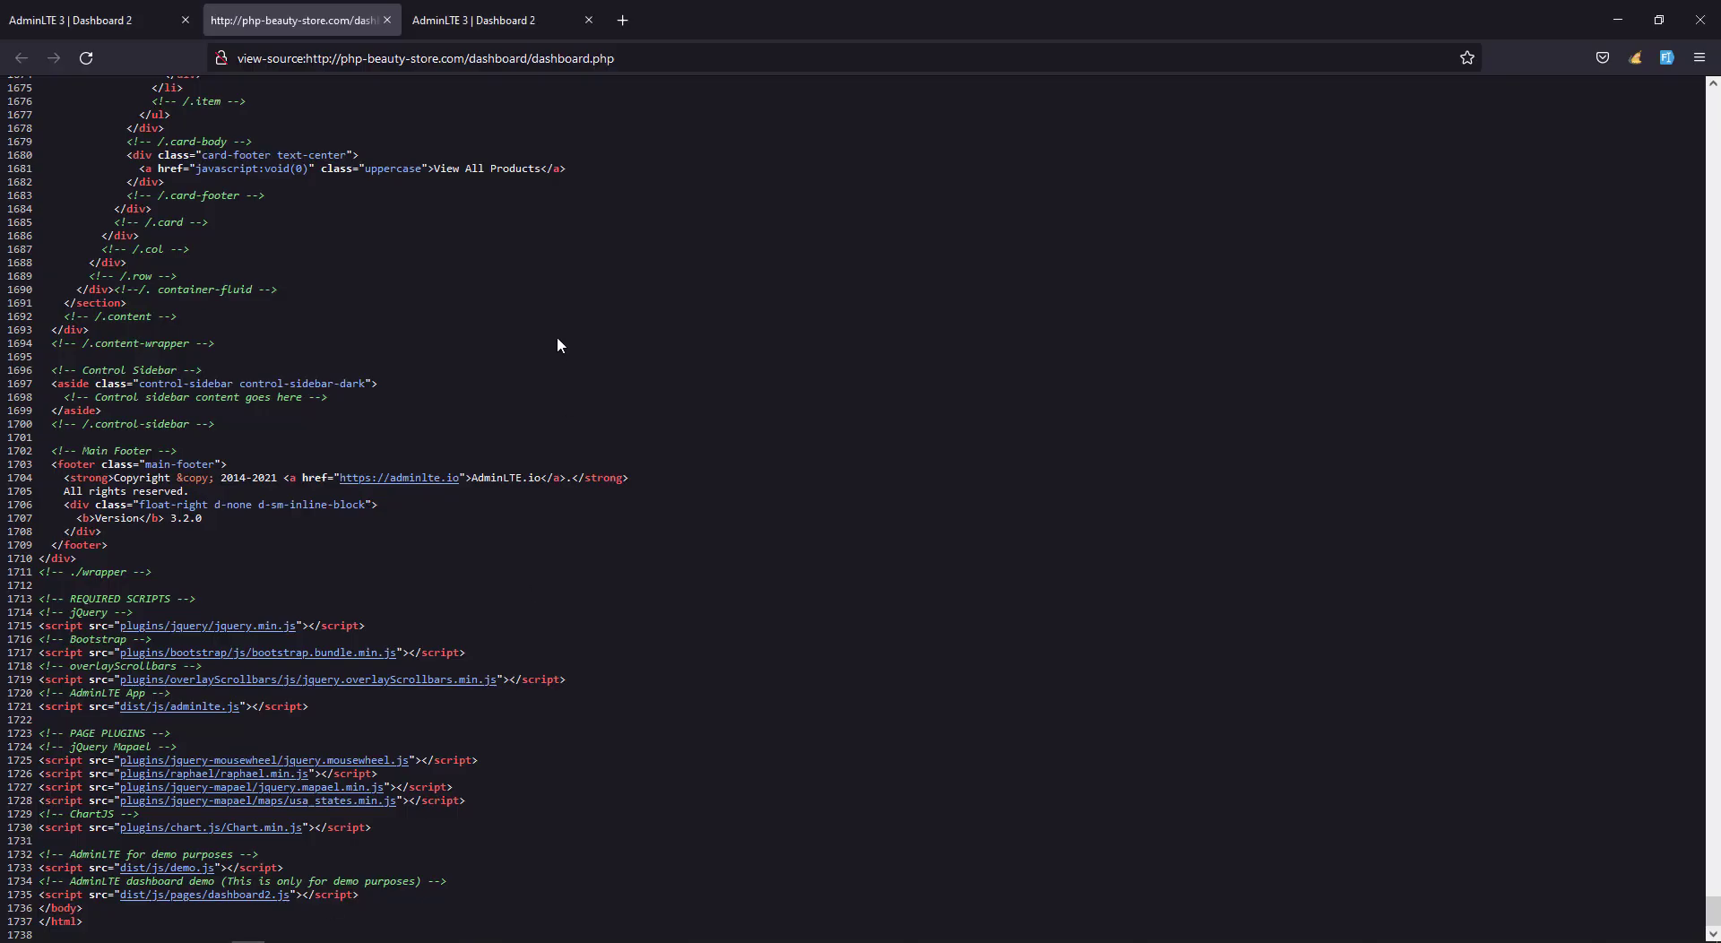
left_click(116, 16)
left_click(338, 13)
left_click(117, 7)
right_click(511, 276)
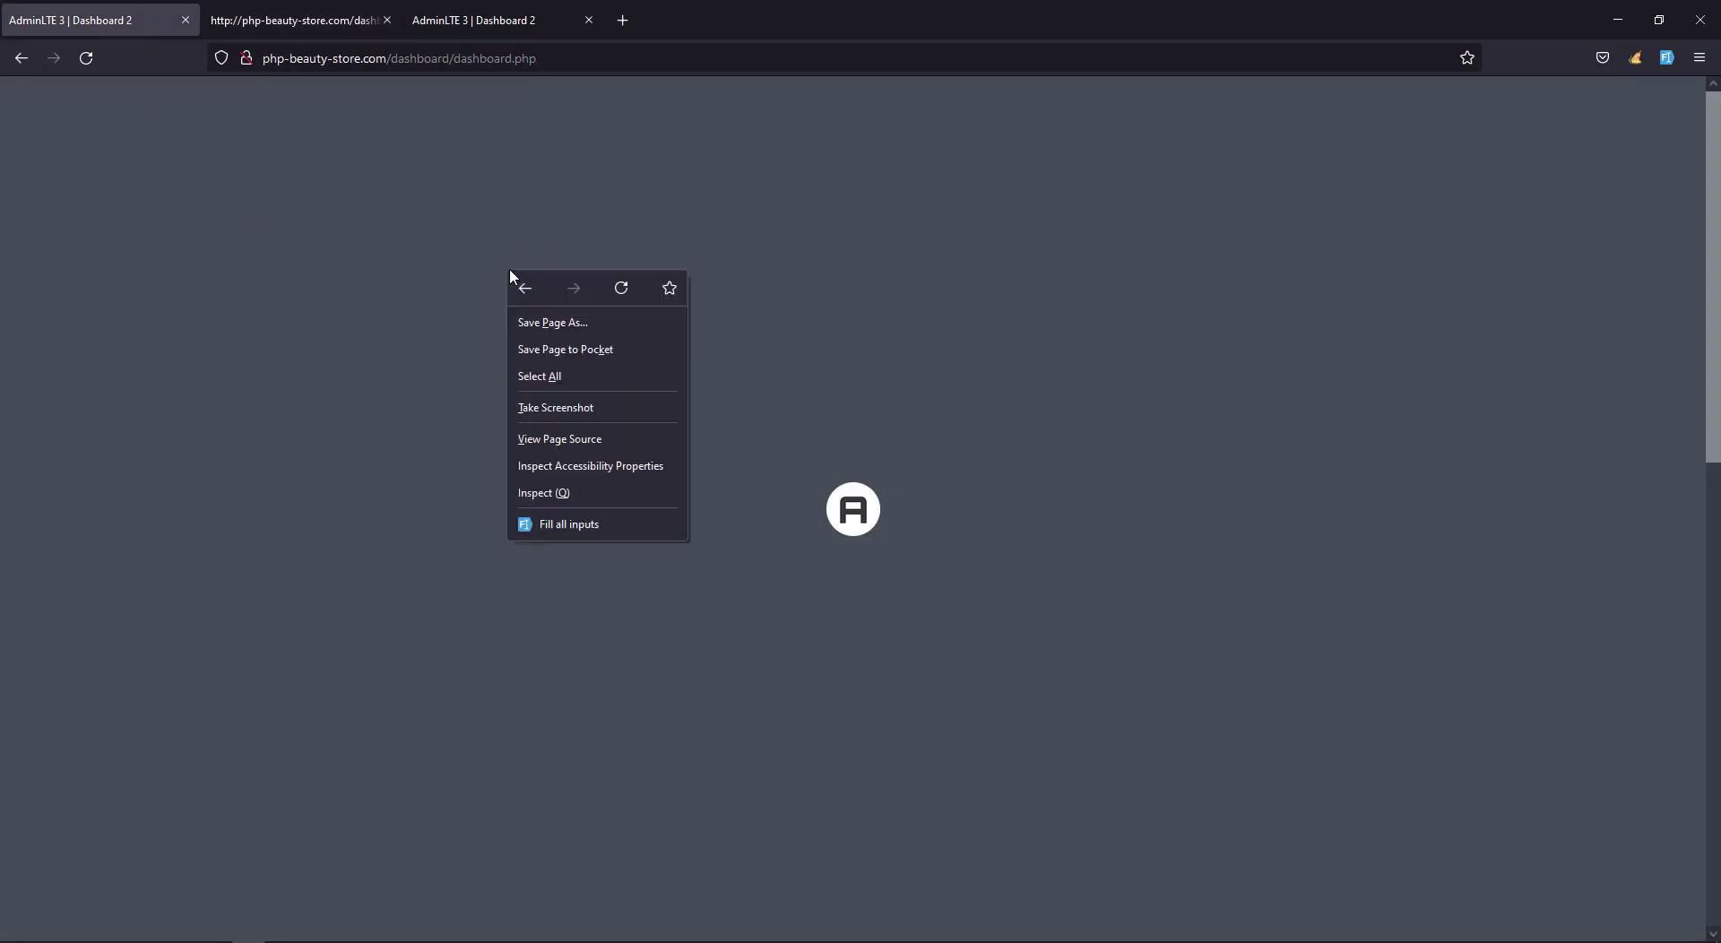
left_click(622, 288)
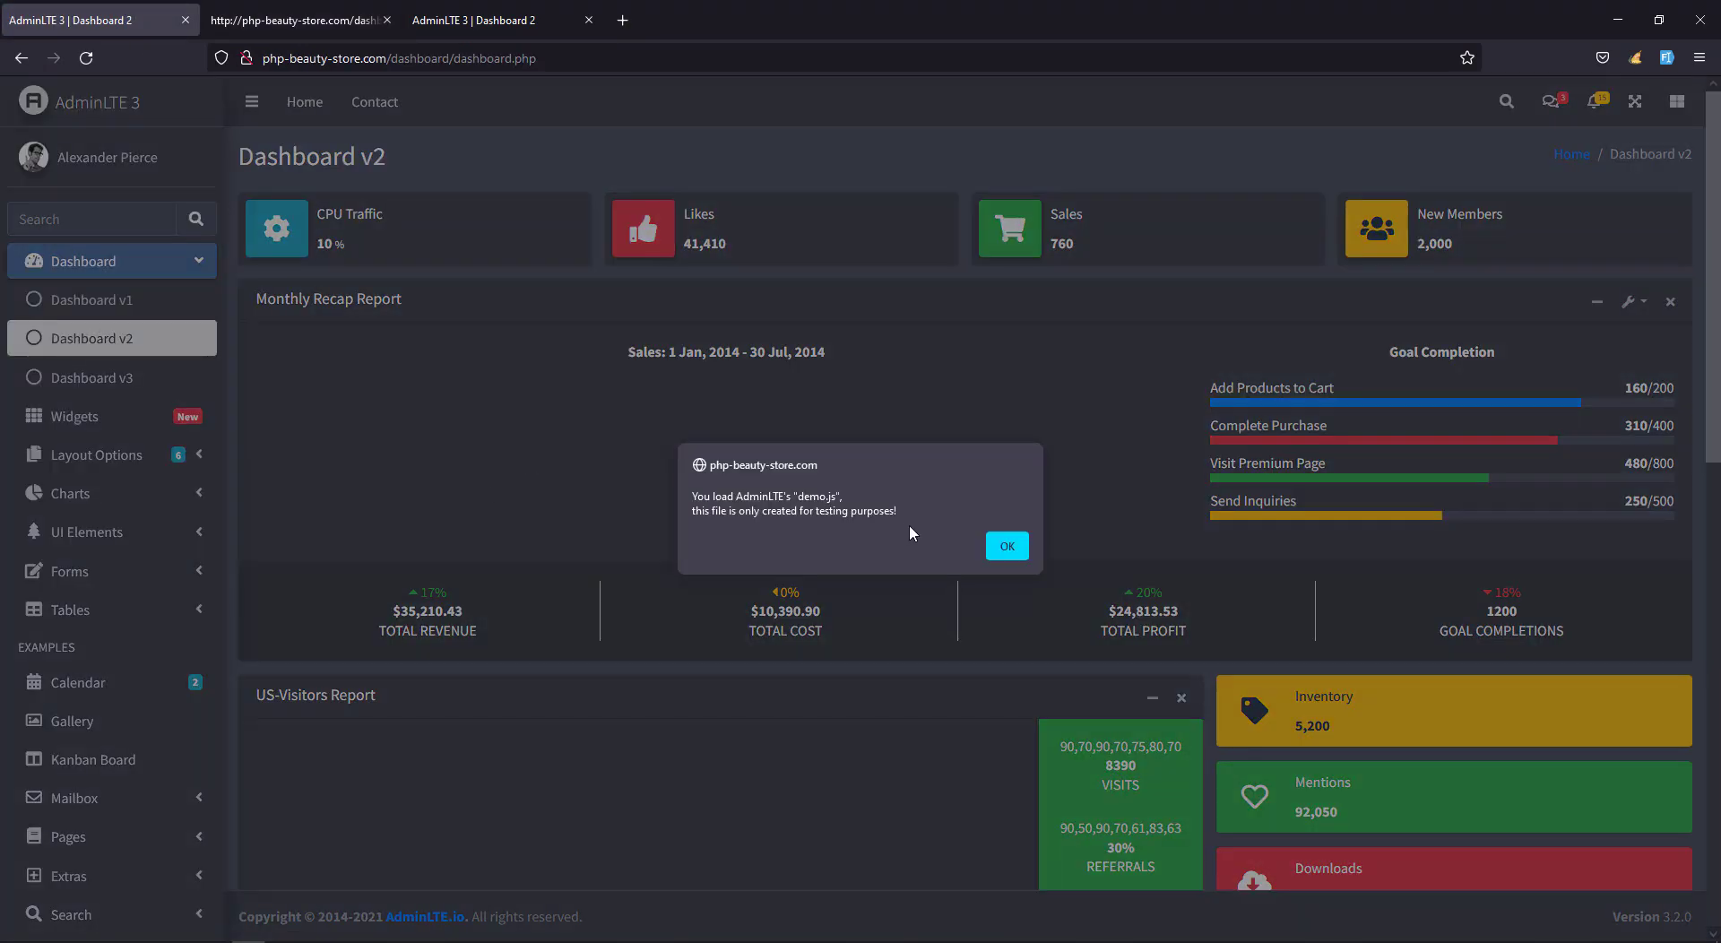
left_click(1006, 546)
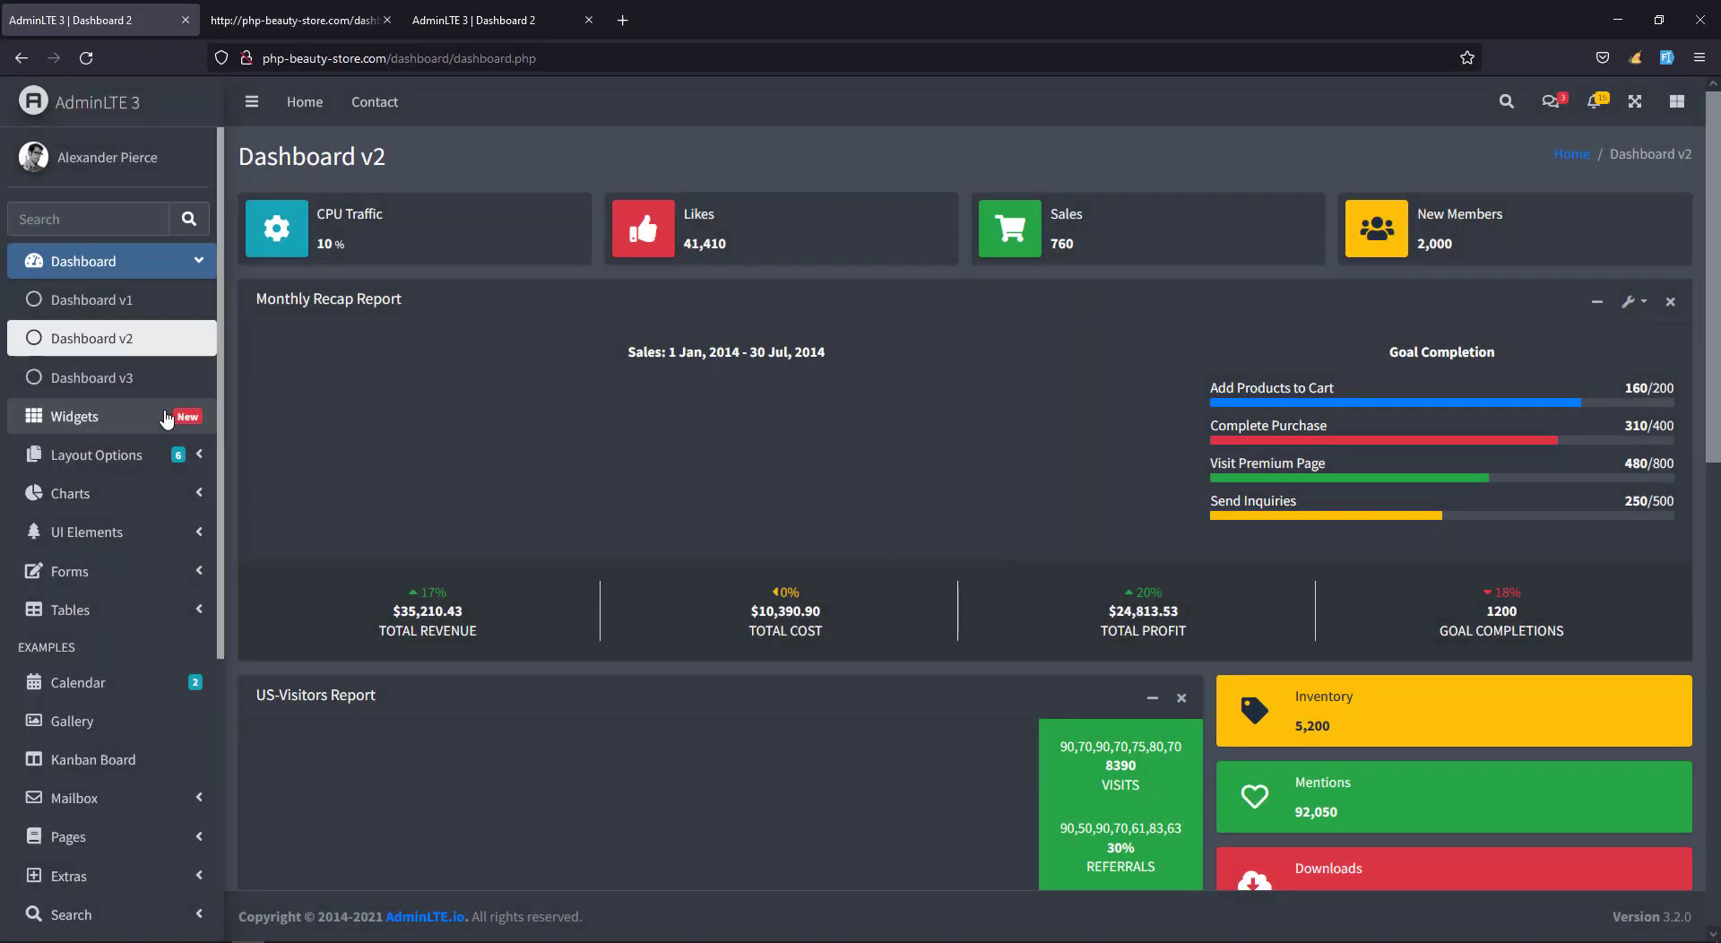
Examine the reloaded Dashboard v2 page, including its widgets, charts area and sidebar menu.
scroll(179, 421, "down", 5)
scroll(206, 431, "up", 5)
scroll(1377, 391, "down", 10)
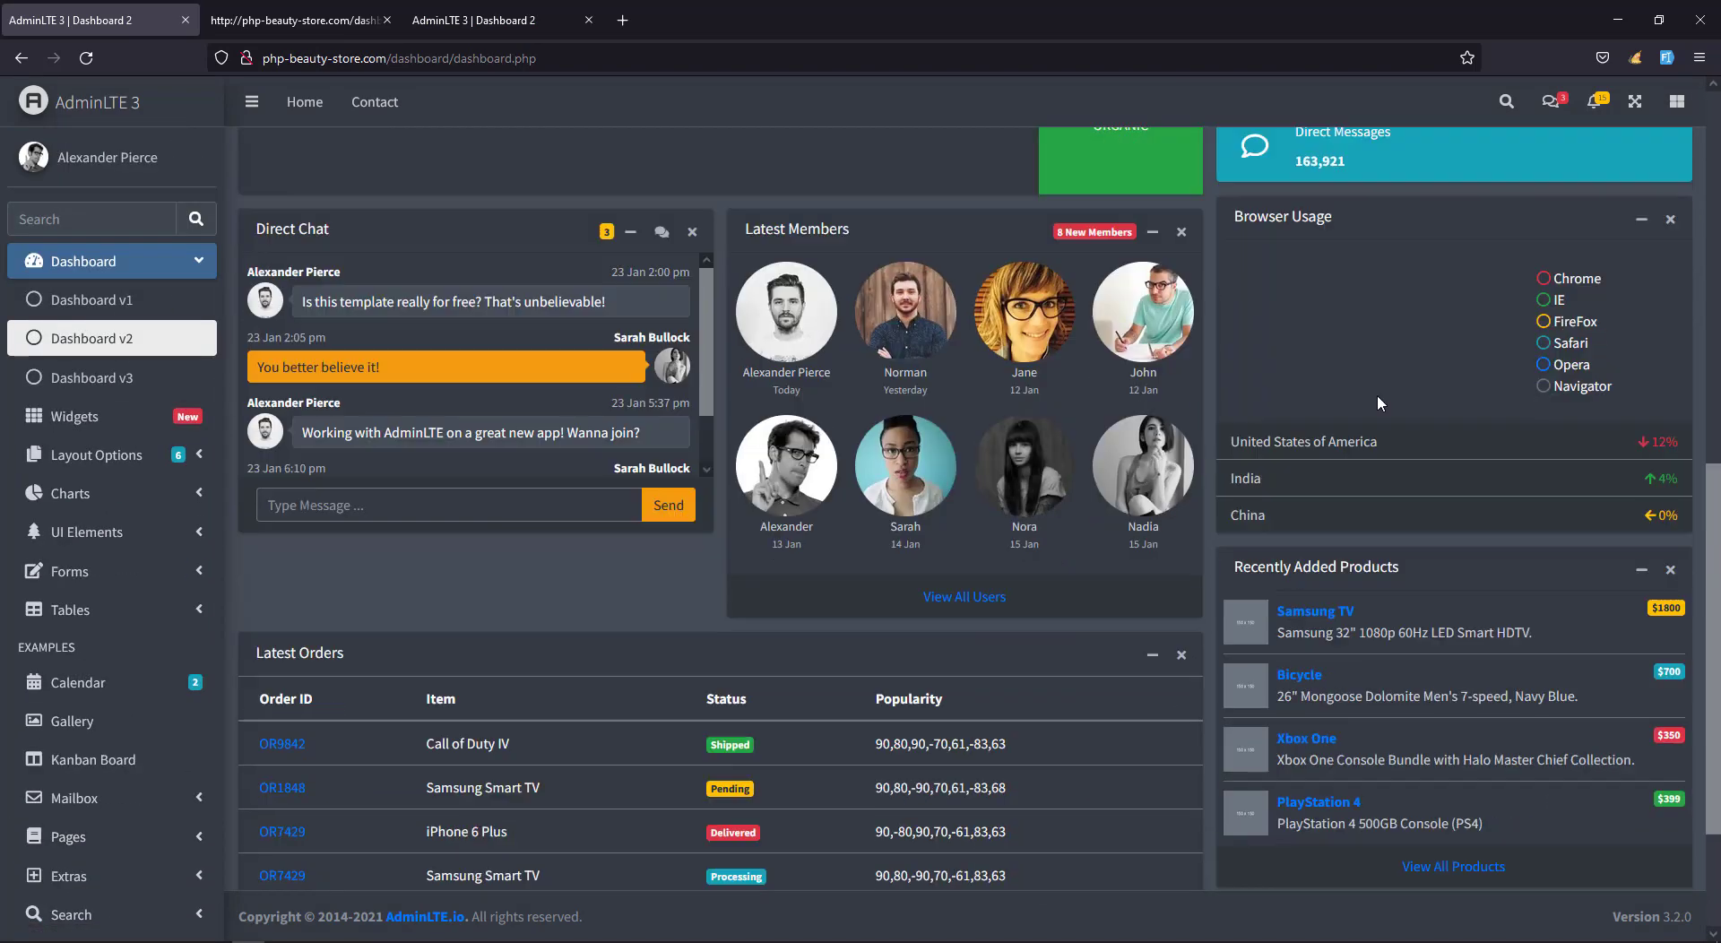
scroll(1377, 395, "up", 10)
scroll(484, 556, "down", 3)
scroll(511, 589, "up", 3)
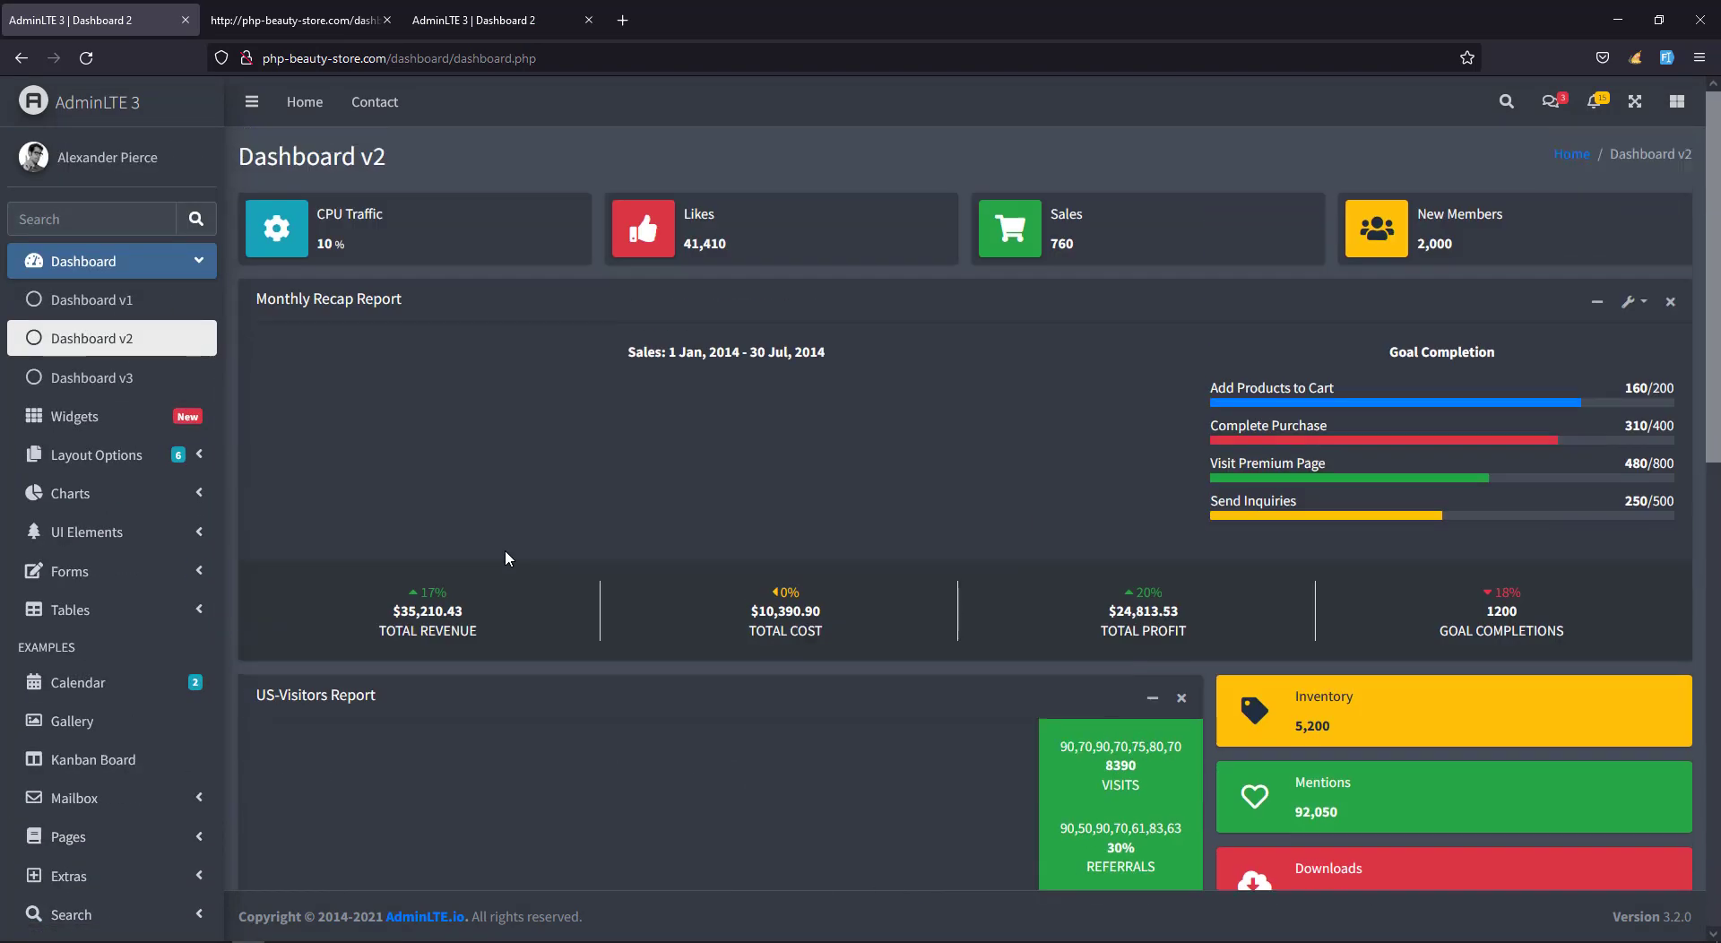
scroll(146, 369, "down", 5)
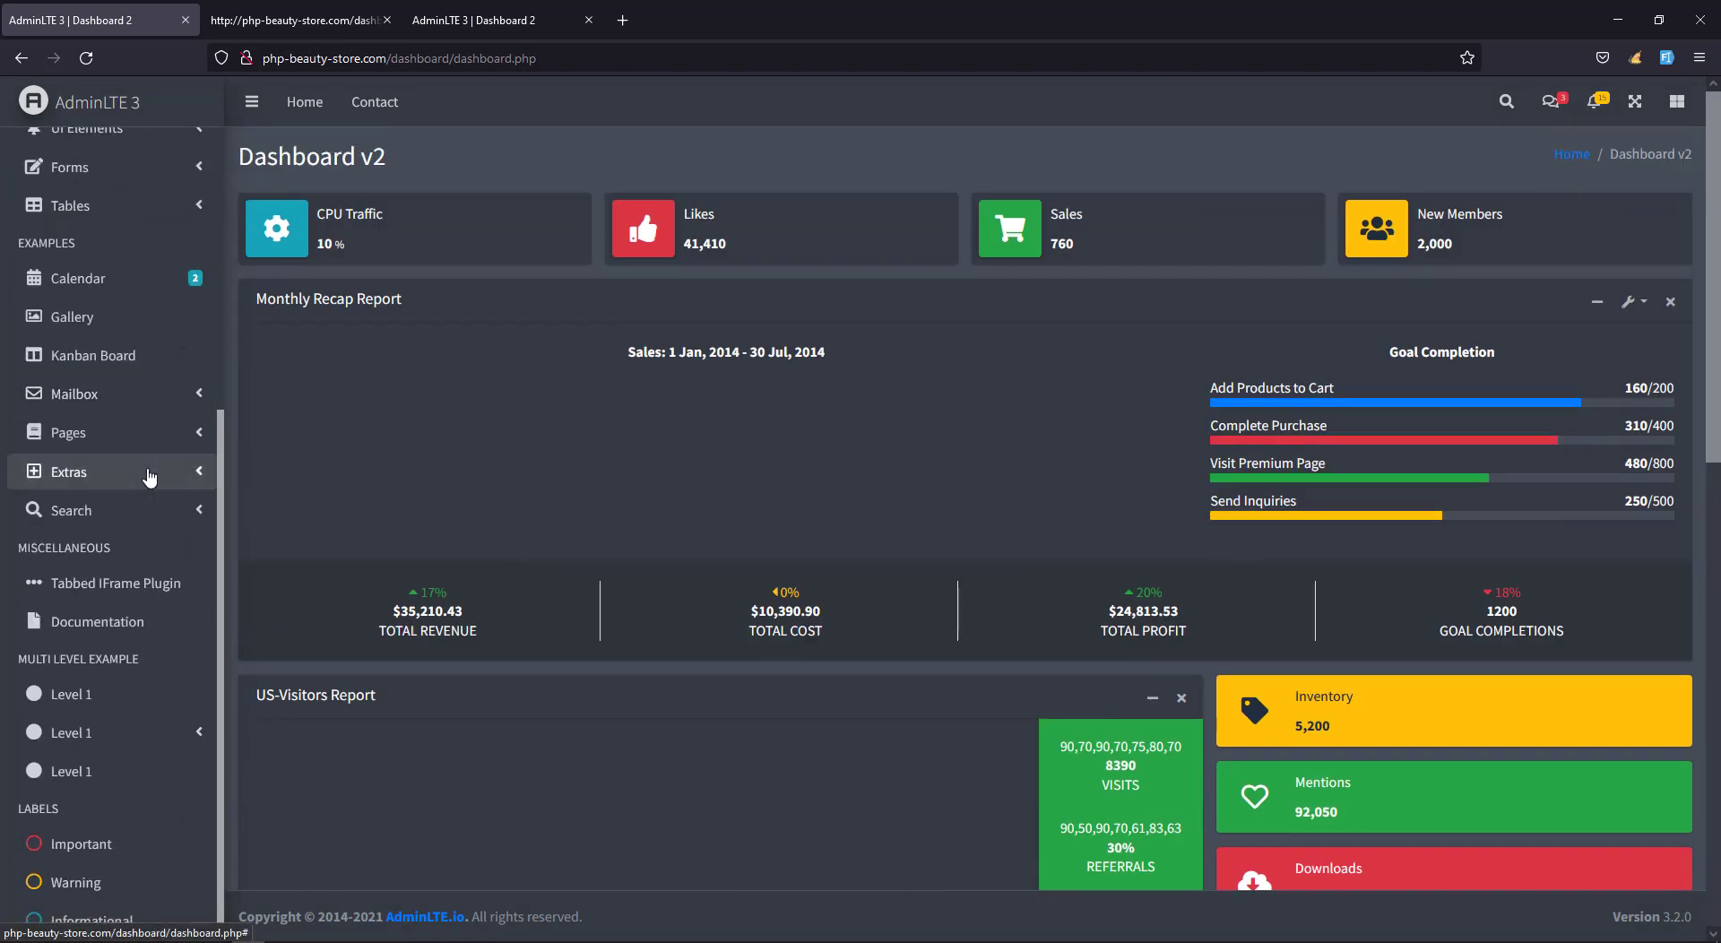
scroll(146, 430, "up", 5)
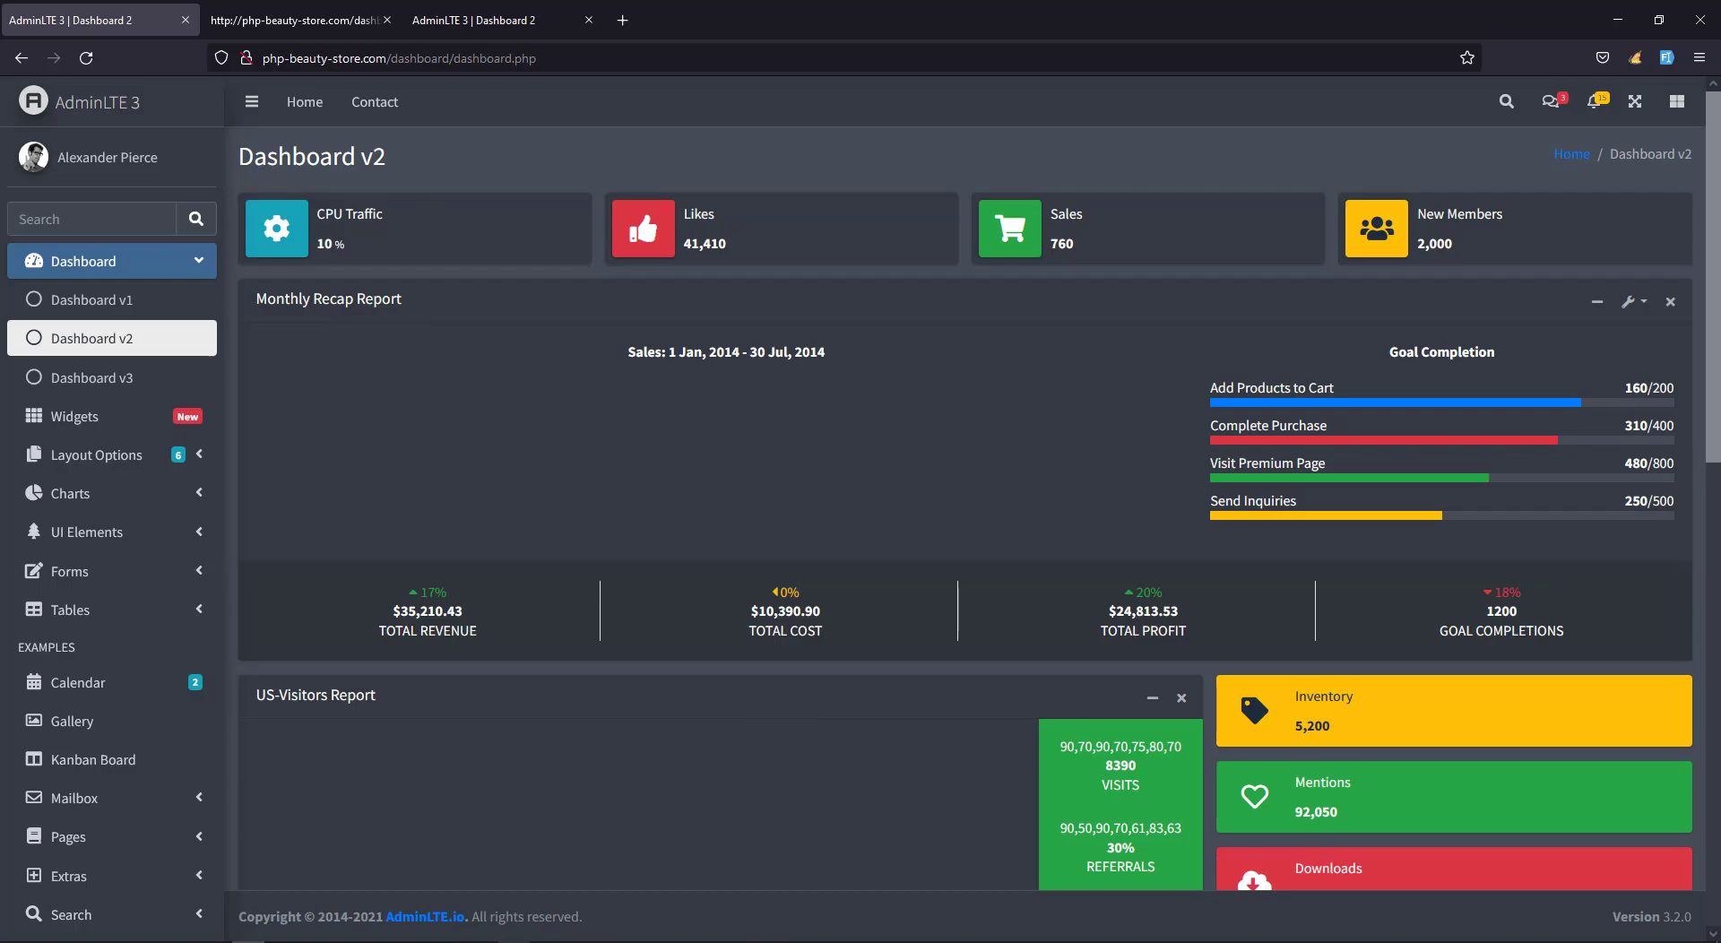
Switch to PhpStorm and comment out the jquery.overlayScrollbars.min.js script line in dashboard.php.
key("alt+Tab")
left_click(1288, 449)
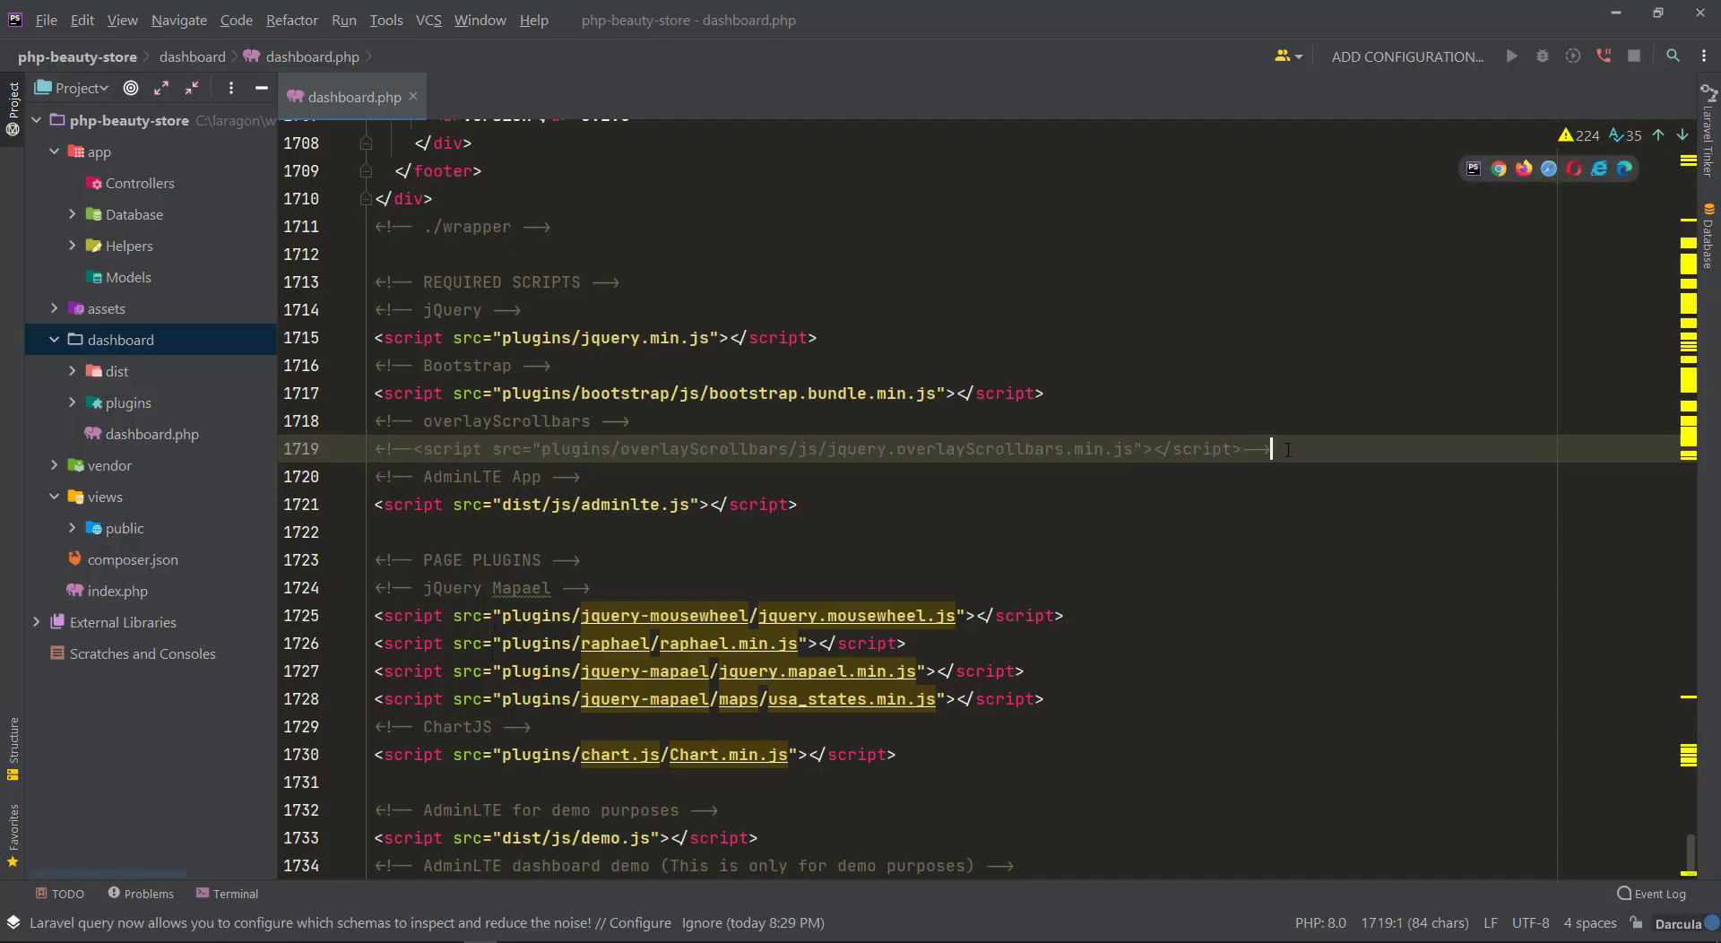